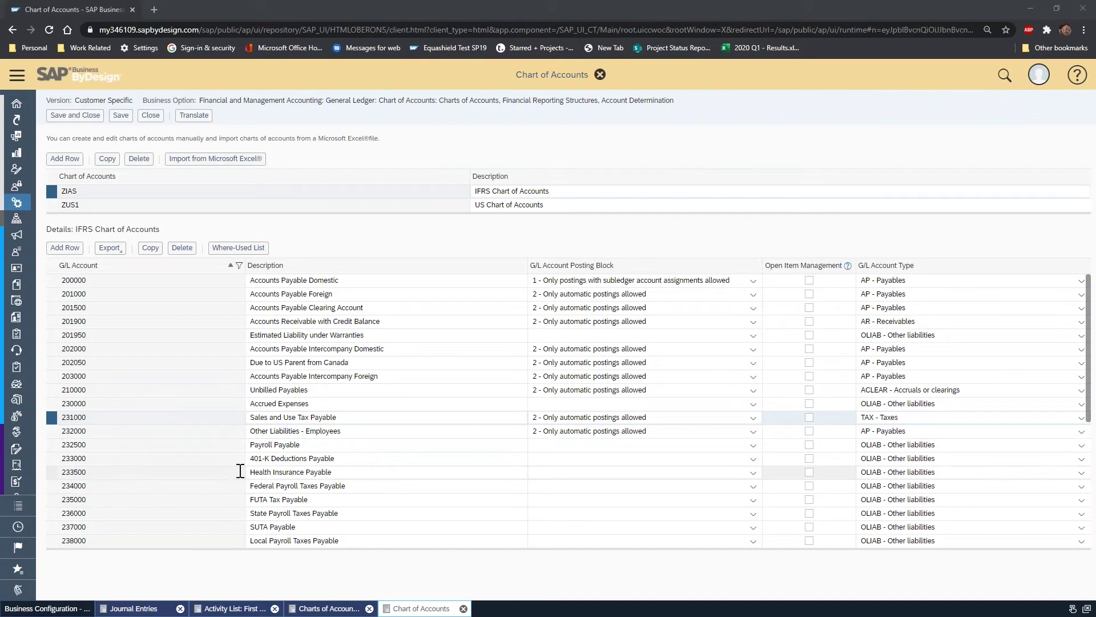
- Check the Sales and Use Tax Payable account 231000 and its account type, then go to account determination
left_click(50, 419)
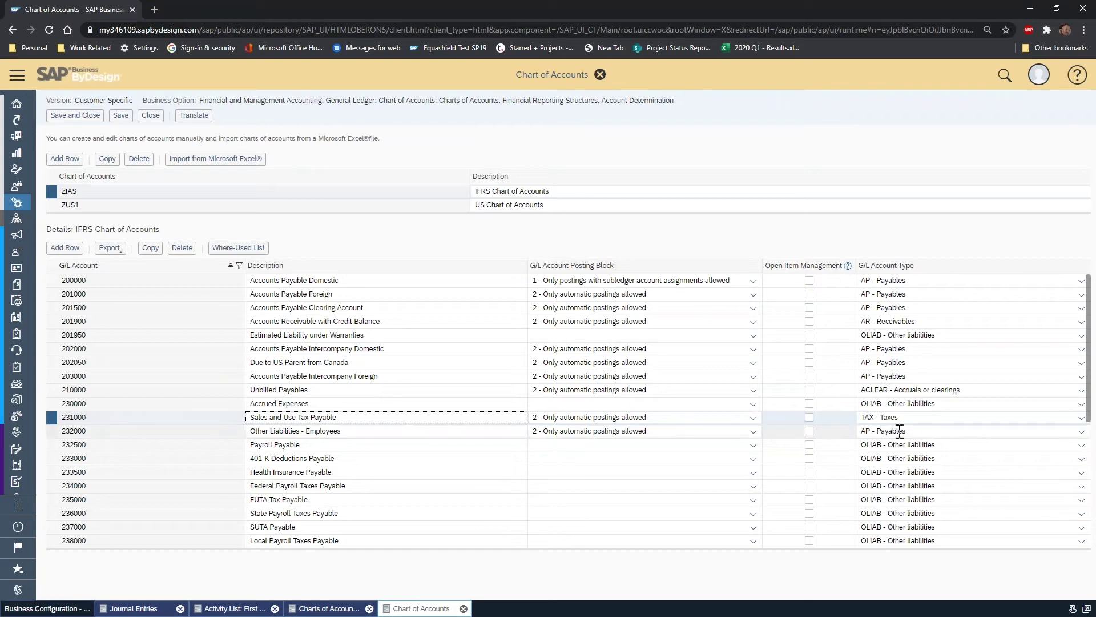
left_click(925, 420)
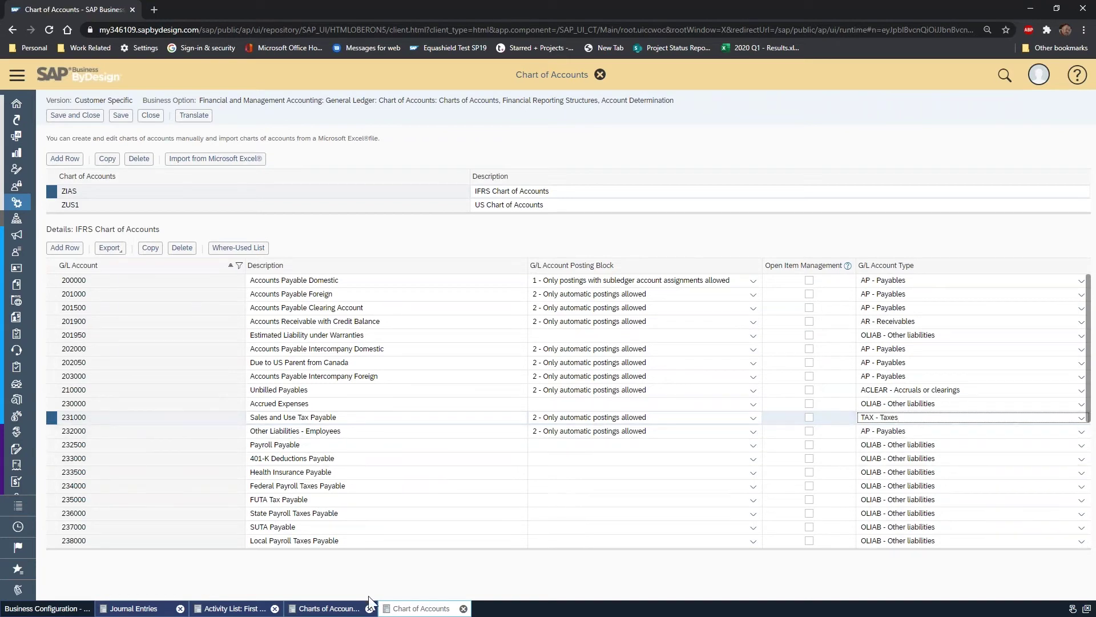
left_click(334, 609)
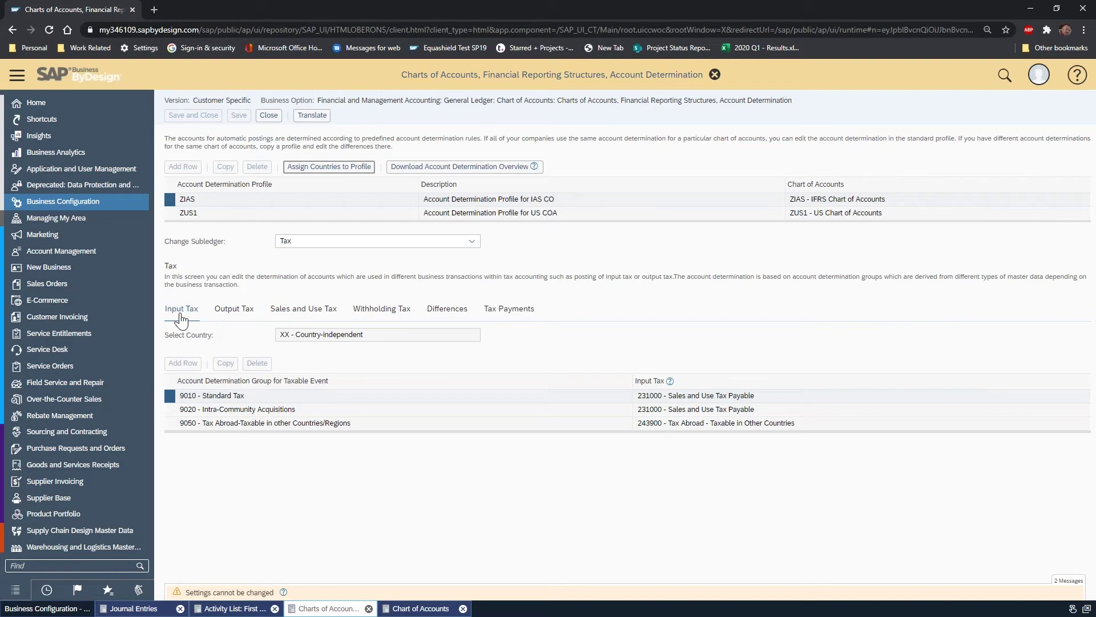
- Compare the input, output, sales and use, and withholding tax account mappings
left_click(234, 311)
left_click(294, 324)
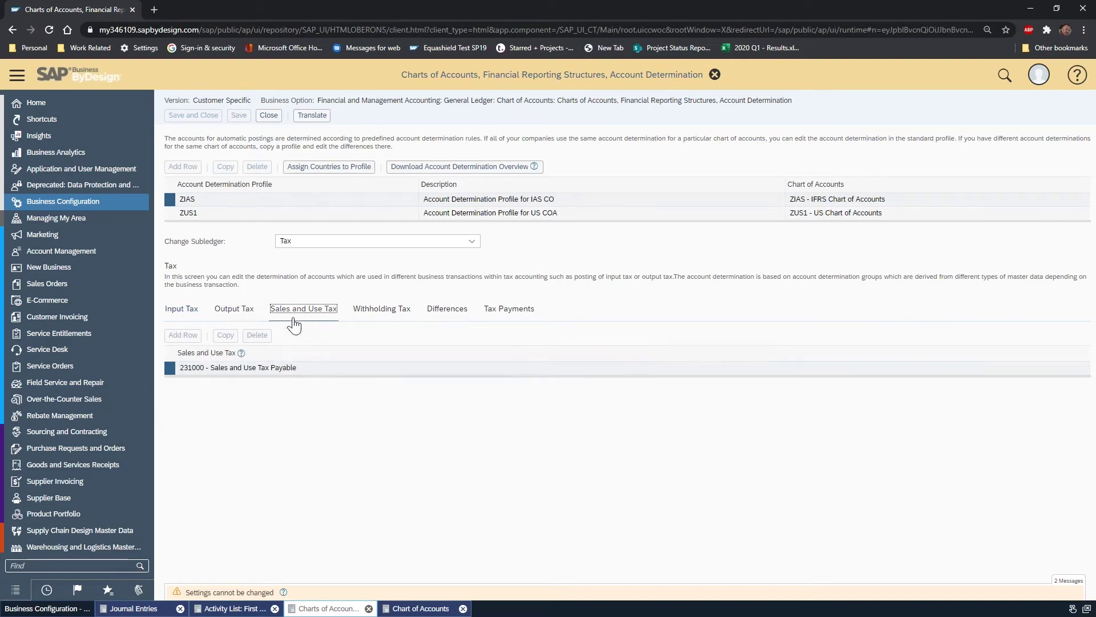
left_click(235, 318)
left_click(188, 316)
left_click(233, 311)
left_click(183, 314)
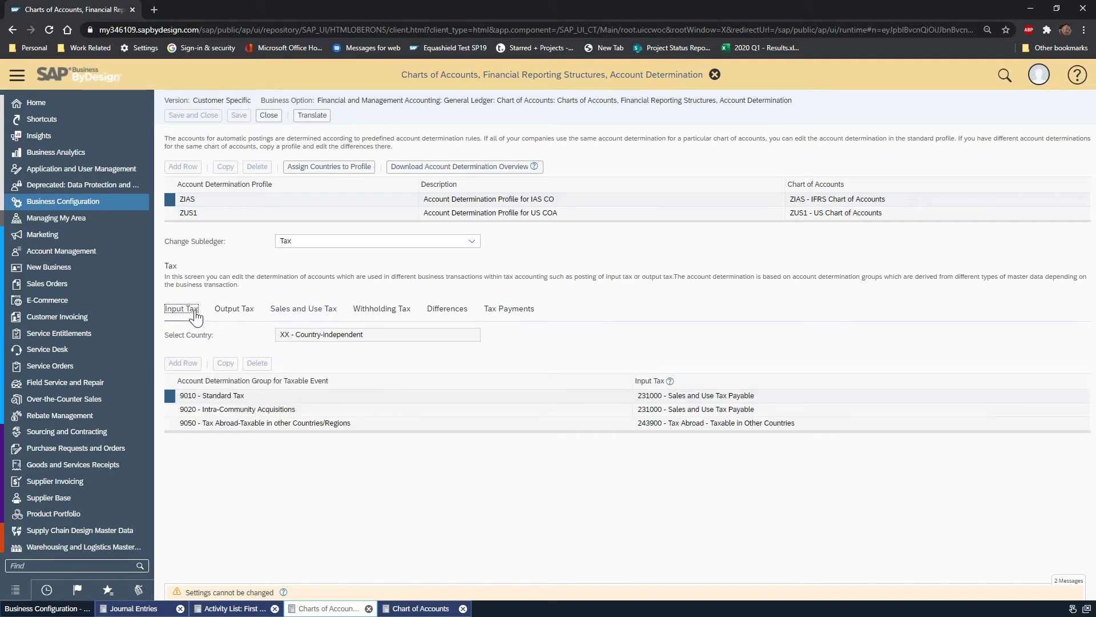
left_click(228, 312)
left_click(183, 312)
left_click(224, 312)
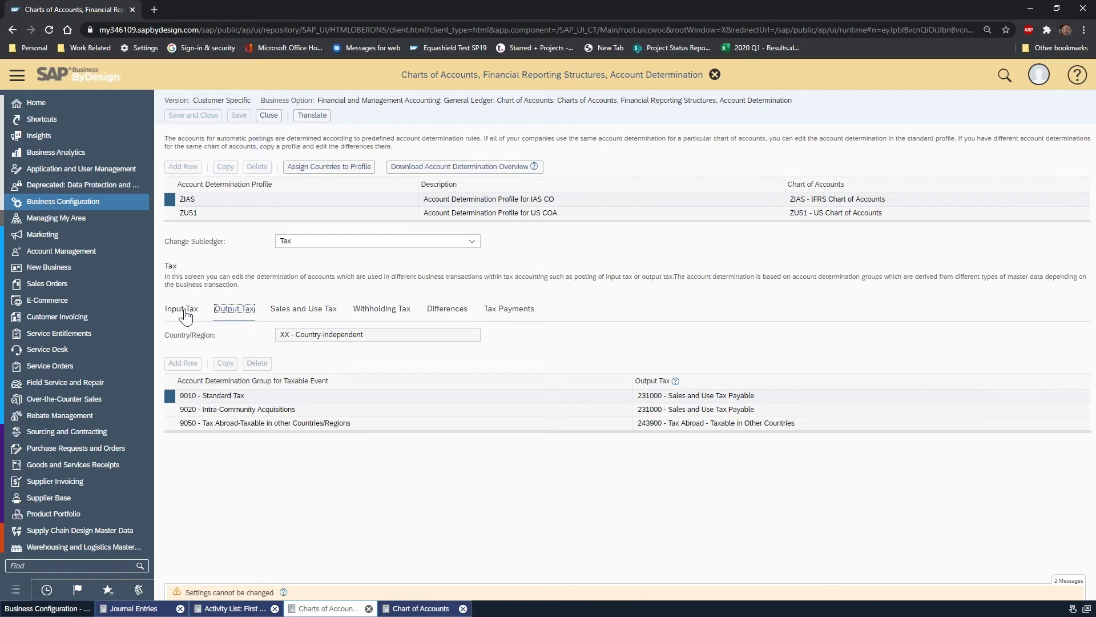
left_click(314, 314)
left_click(190, 311)
left_click(231, 310)
left_click(299, 308)
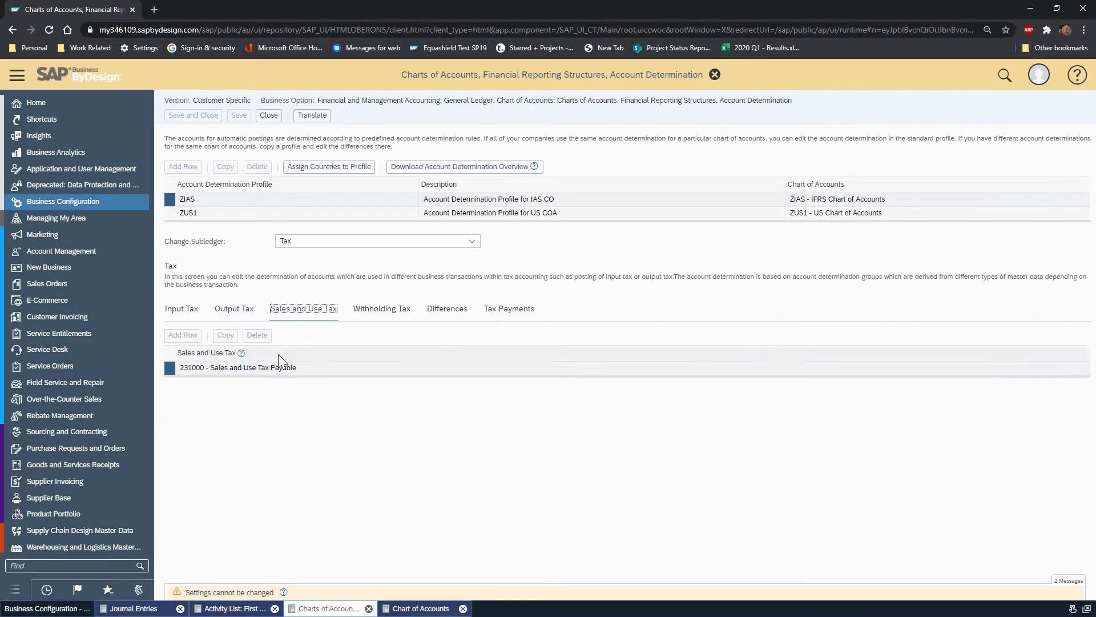
left_click(381, 309)
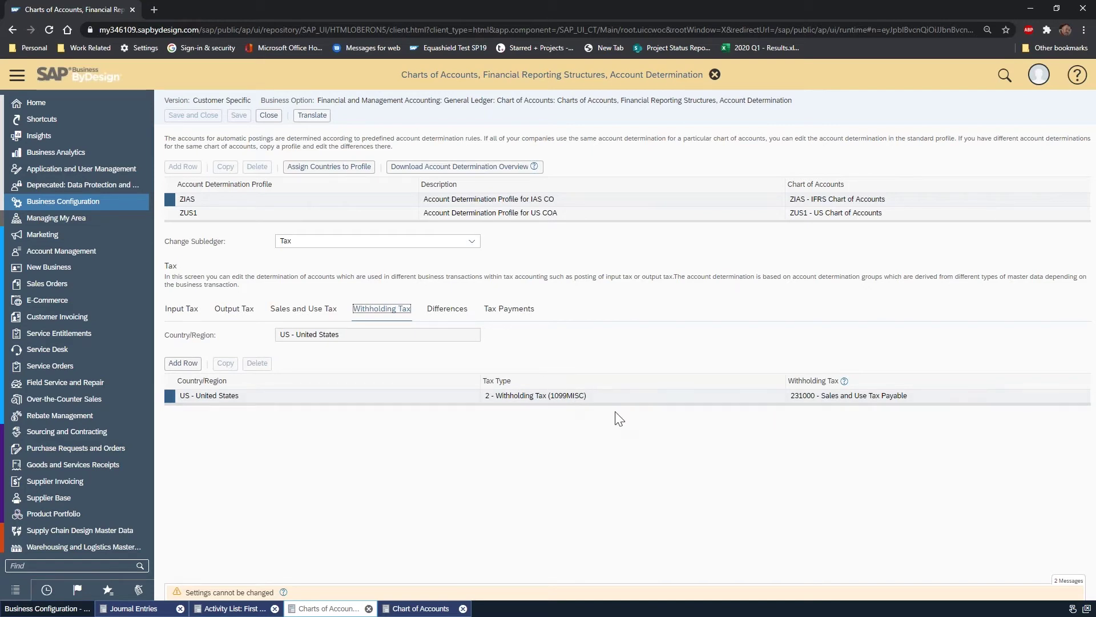
- Show the Tax Payments mapping, with tax payable and tax pre-payment both on account 231000
left_click(523, 310)
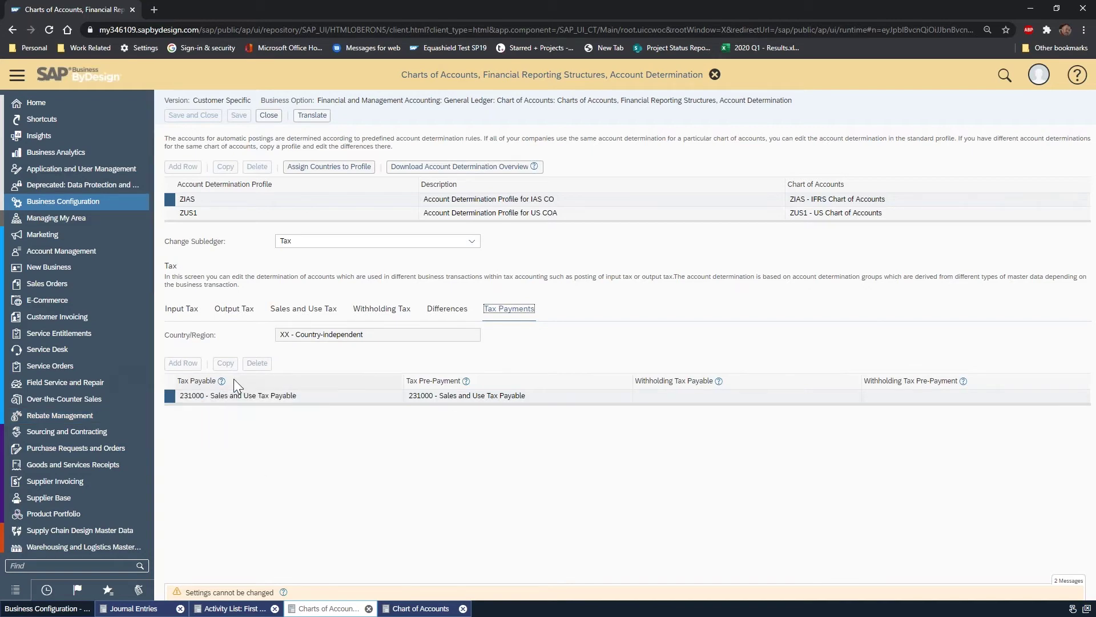
- Close the account determination, implementation activity list and chart of accounts screens
left_click(716, 78)
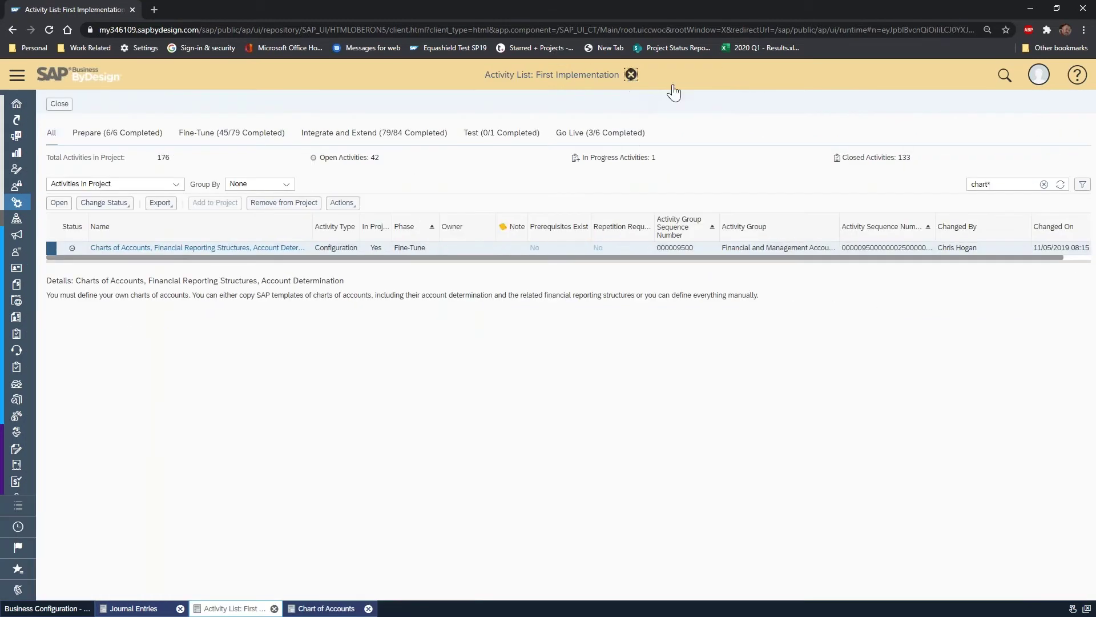
left_click(631, 75)
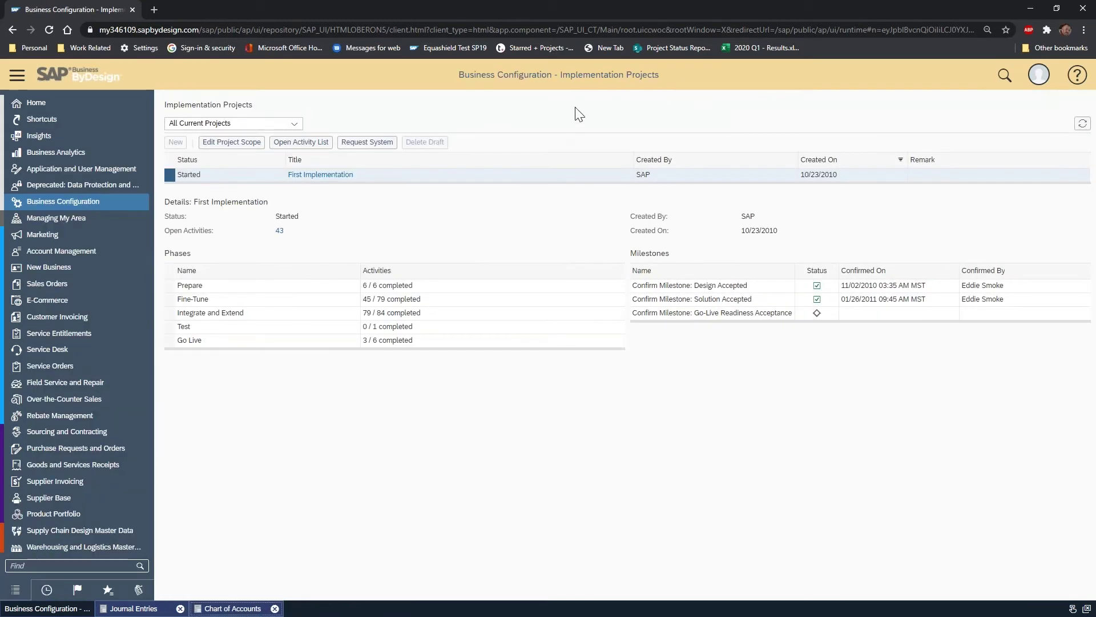
left_click(217, 609)
left_click(608, 75)
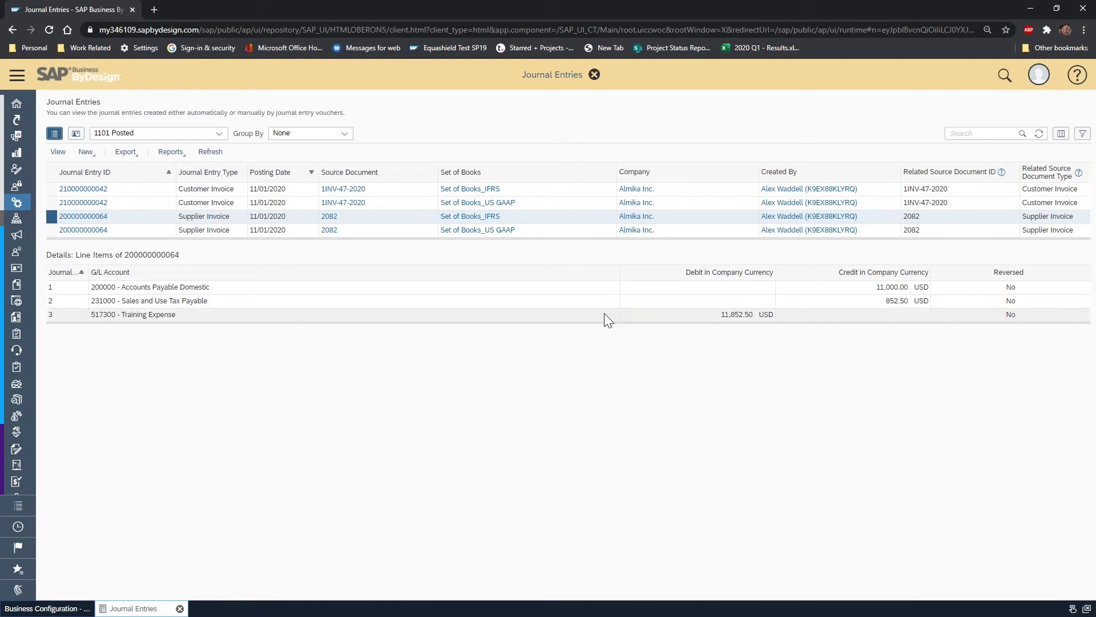
- Expand the work centre list and bring up the Tax Management flyout
left_click(17, 75)
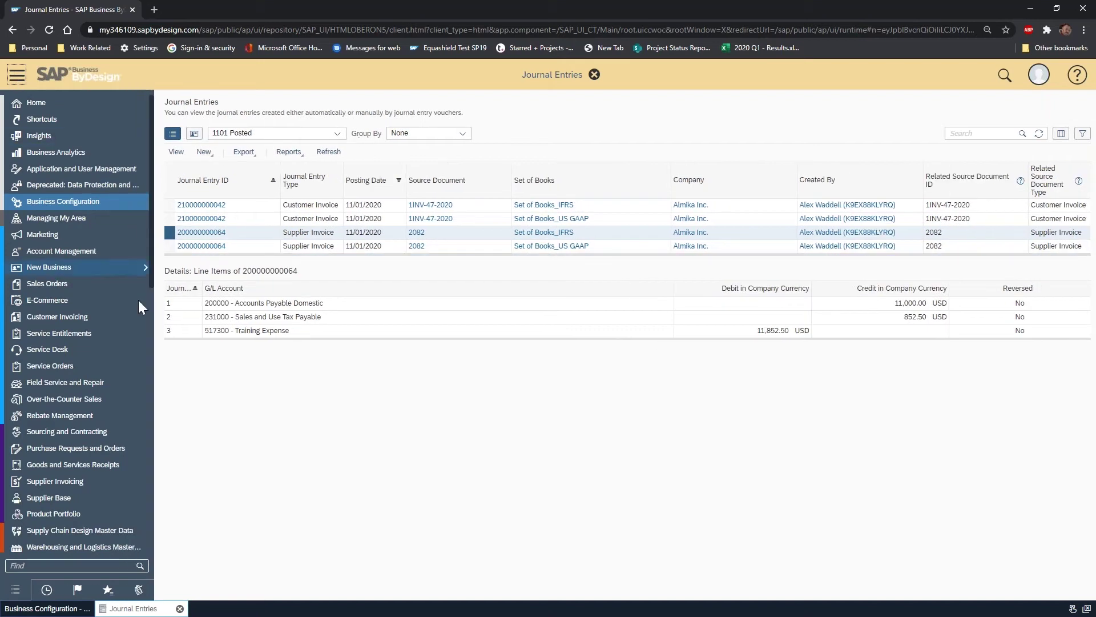
scroll(88, 317, "down", 10)
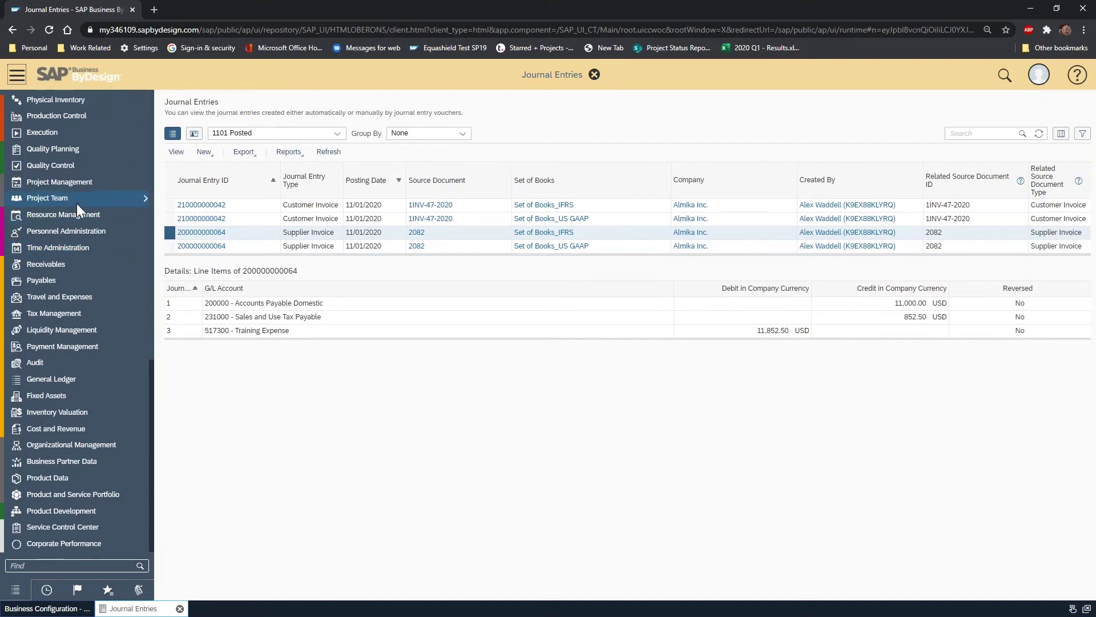
scroll(97, 314, "up", 1)
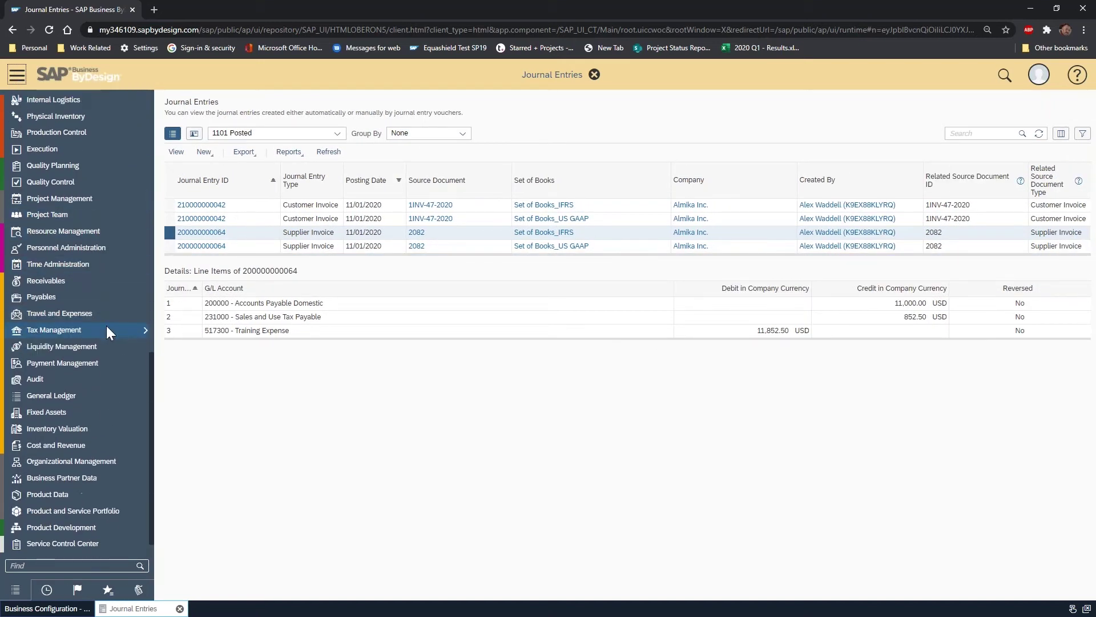
mouse_move(105, 327)
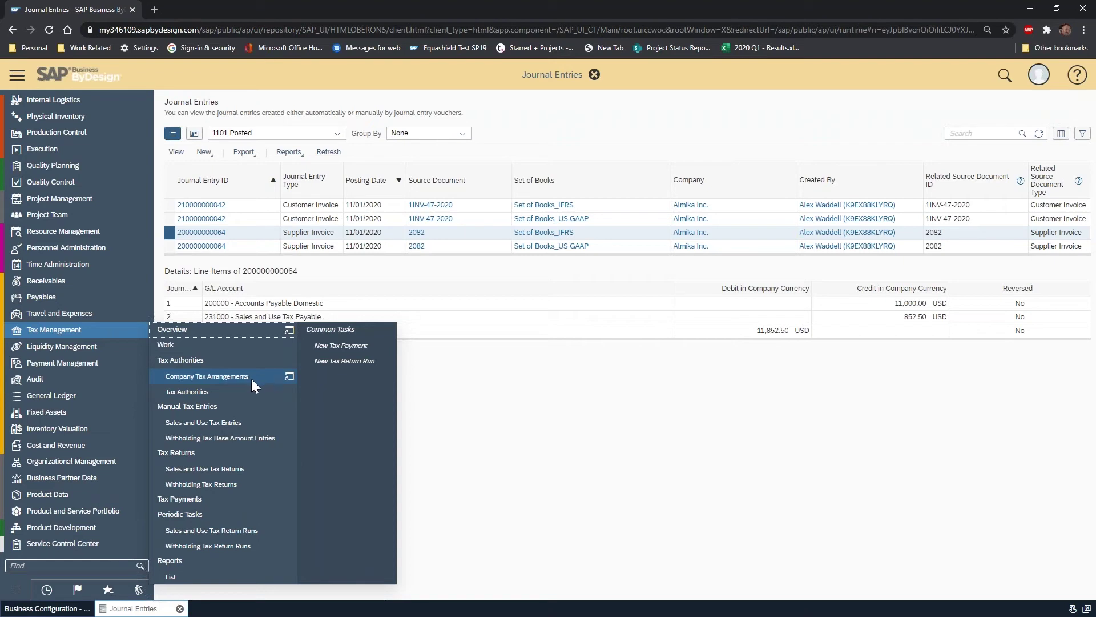
- Open the Tax Authorities list and display the New menu's creation options
left_click(237, 389)
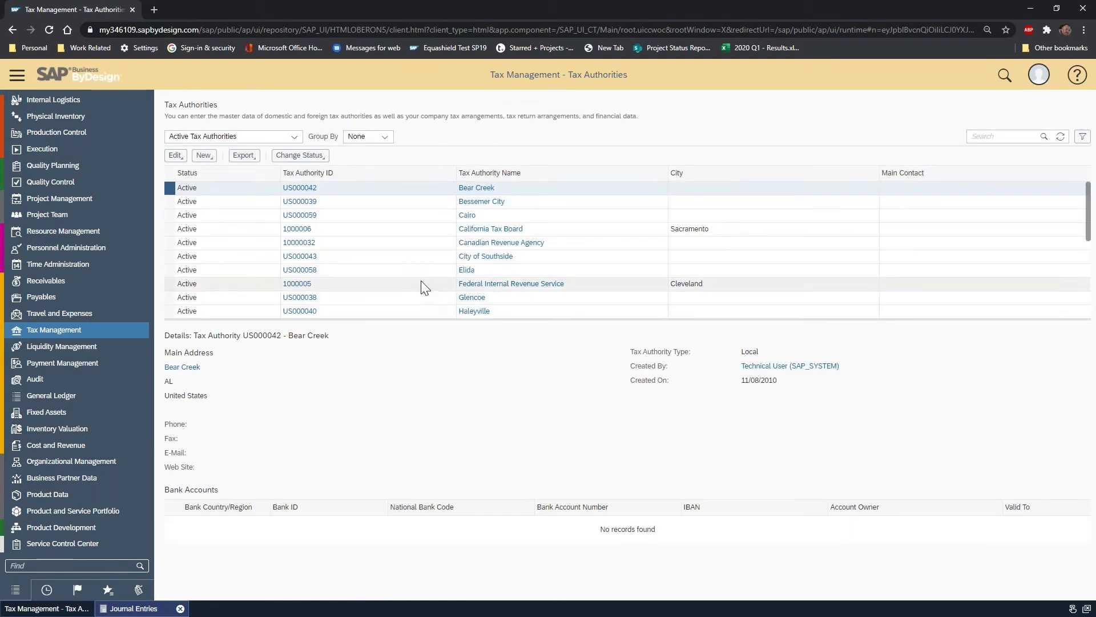
scroll(411, 231, "down", 2)
scroll(412, 234, "up", 2)
scroll(411, 235, "up", 1)
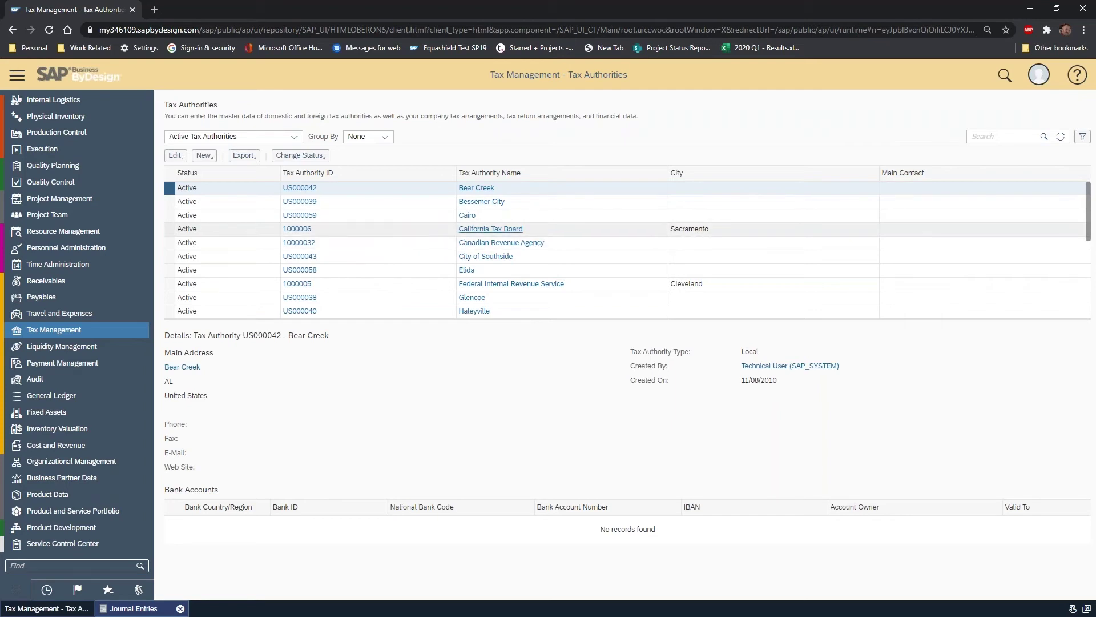
left_click(207, 163)
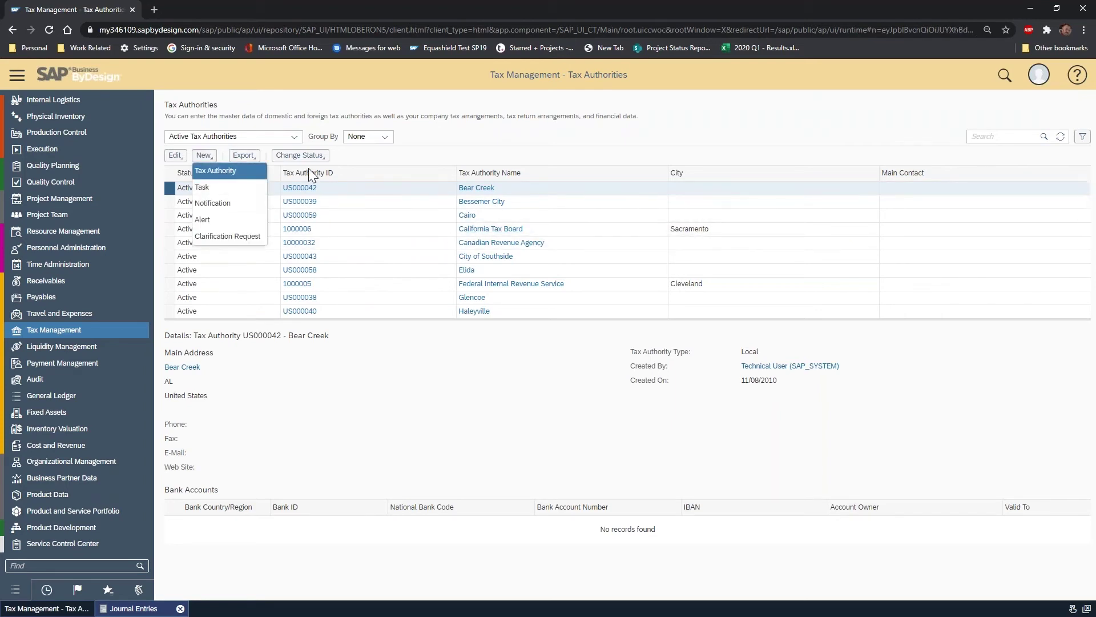
- Start a new tax authority named 'Texas Comptroller' with TX as its address state
left_click(225, 173)
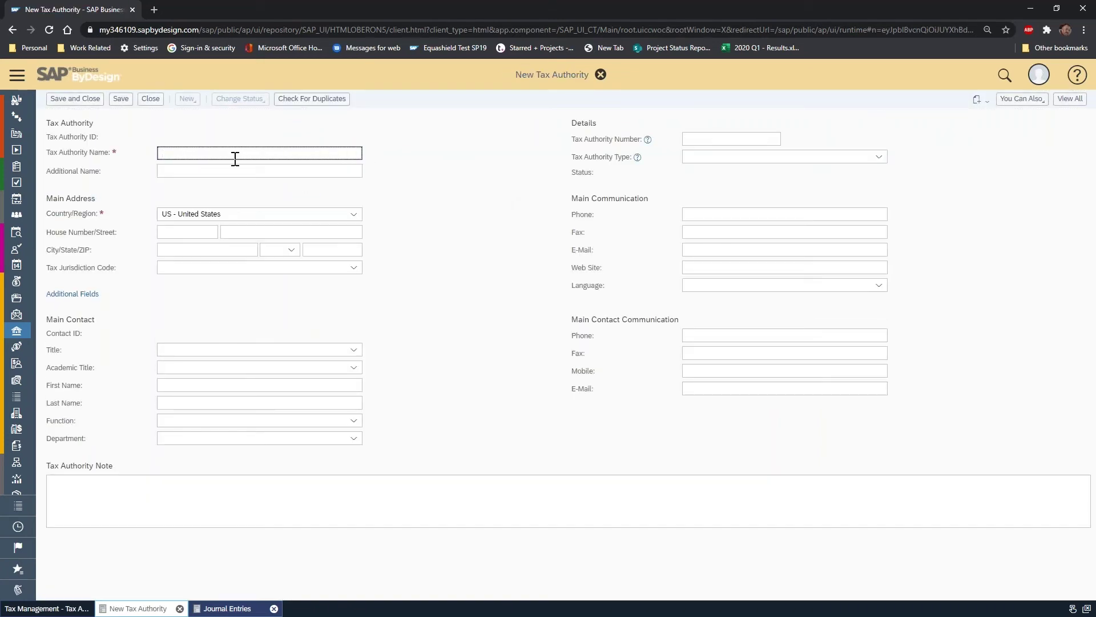
type("Texas Comptroller")
key("Tab")
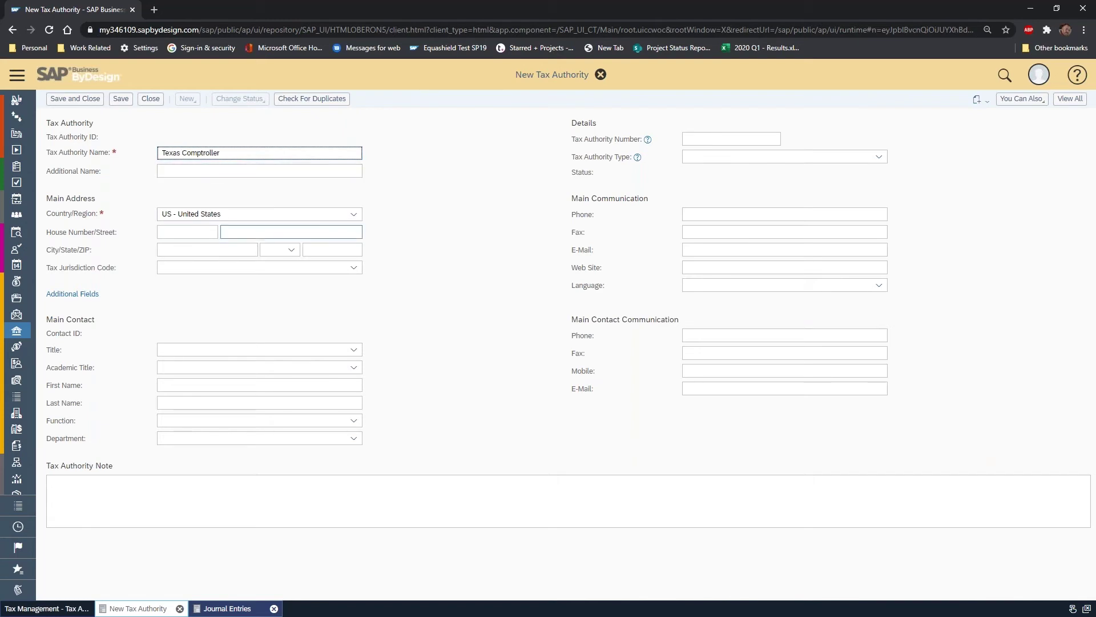
left_click(283, 250)
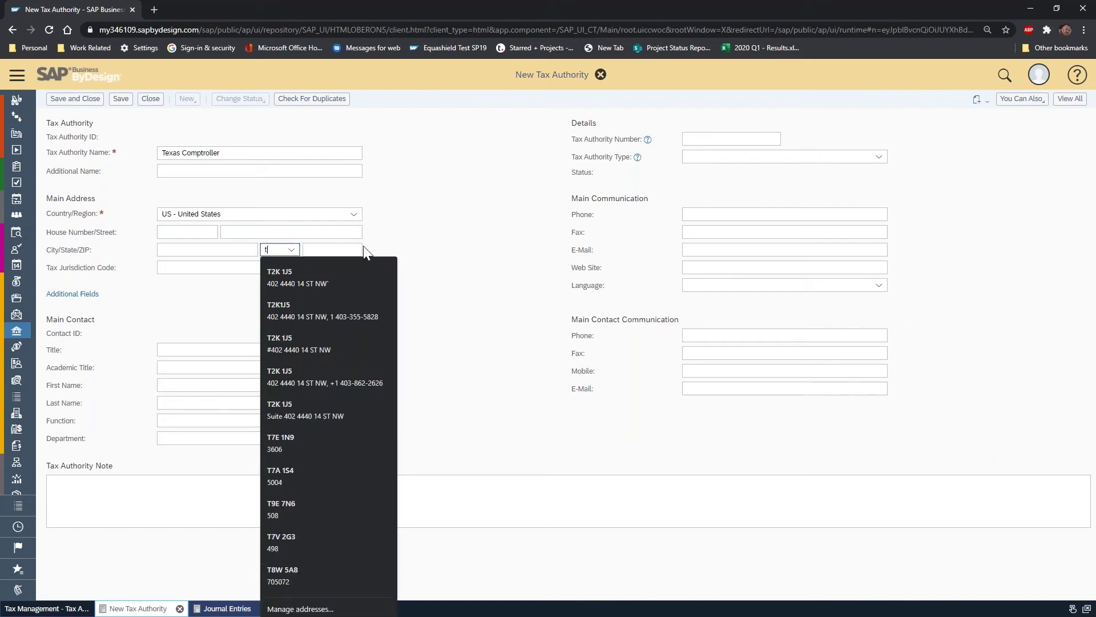
type("tx")
left_click(279, 267)
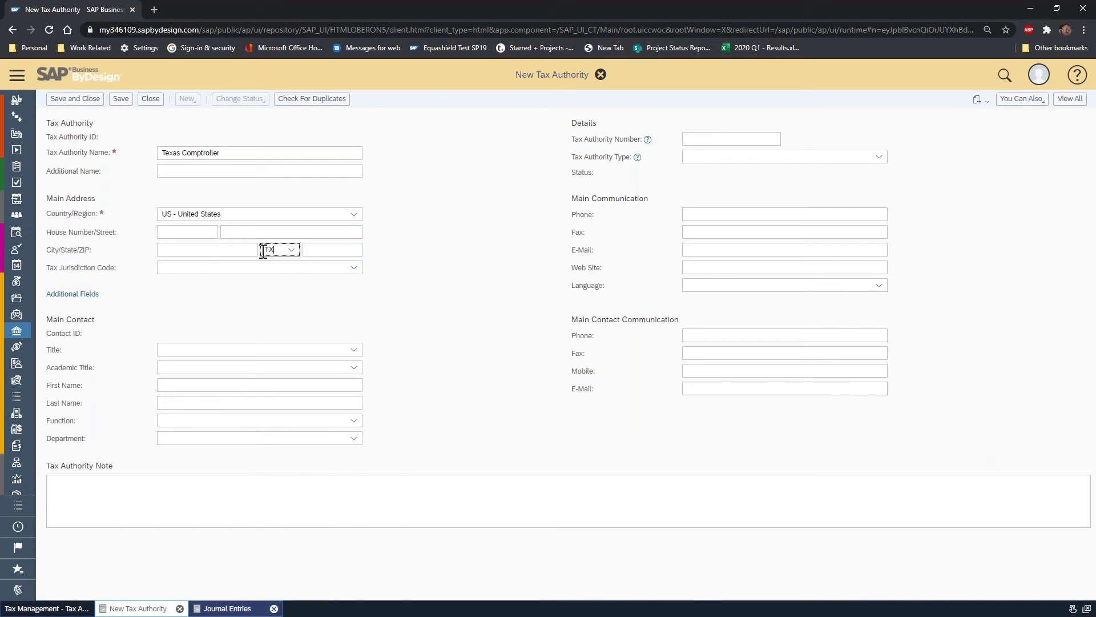
left_click(244, 232)
- Run the duplicate check, review the 87% Texas match, and dismiss the results
left_click(313, 102)
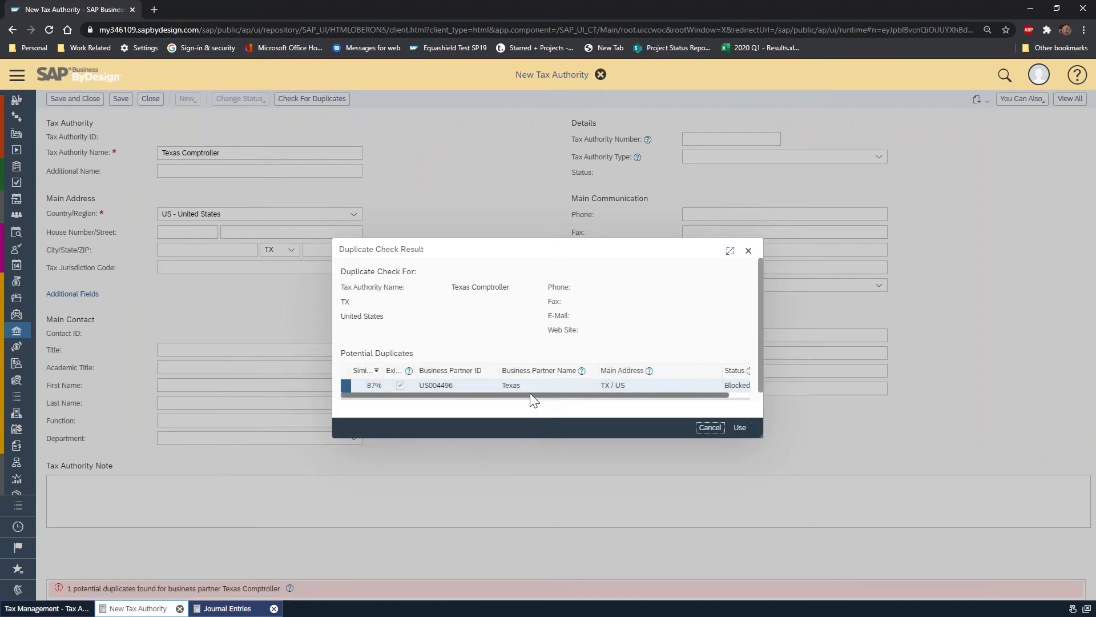
left_click_drag(530, 393, 666, 408)
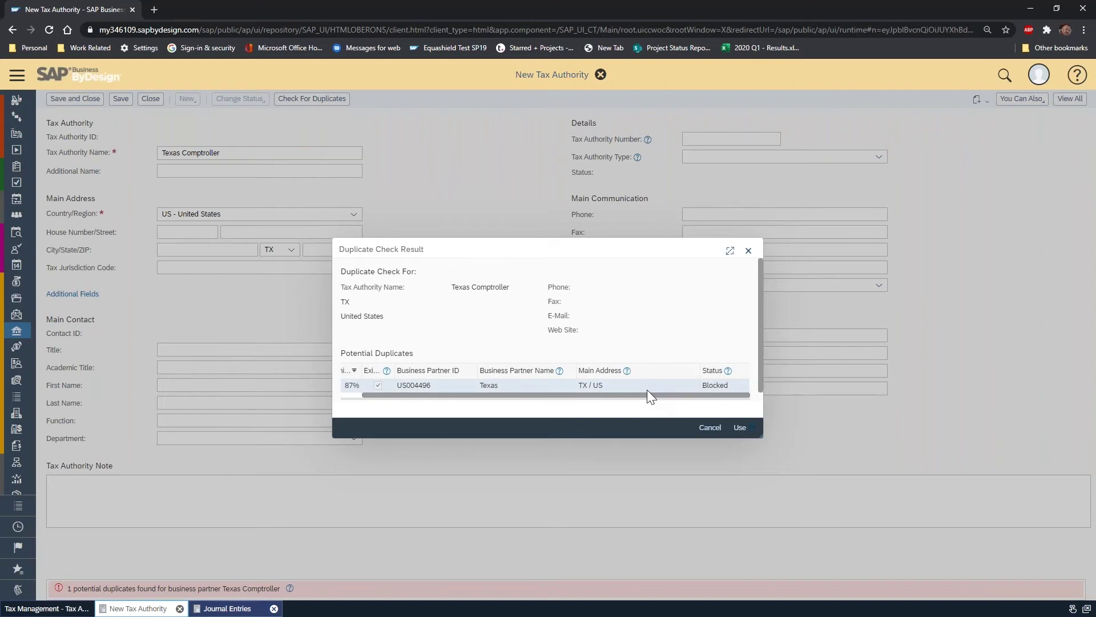
left_click(647, 389)
left_click(750, 252)
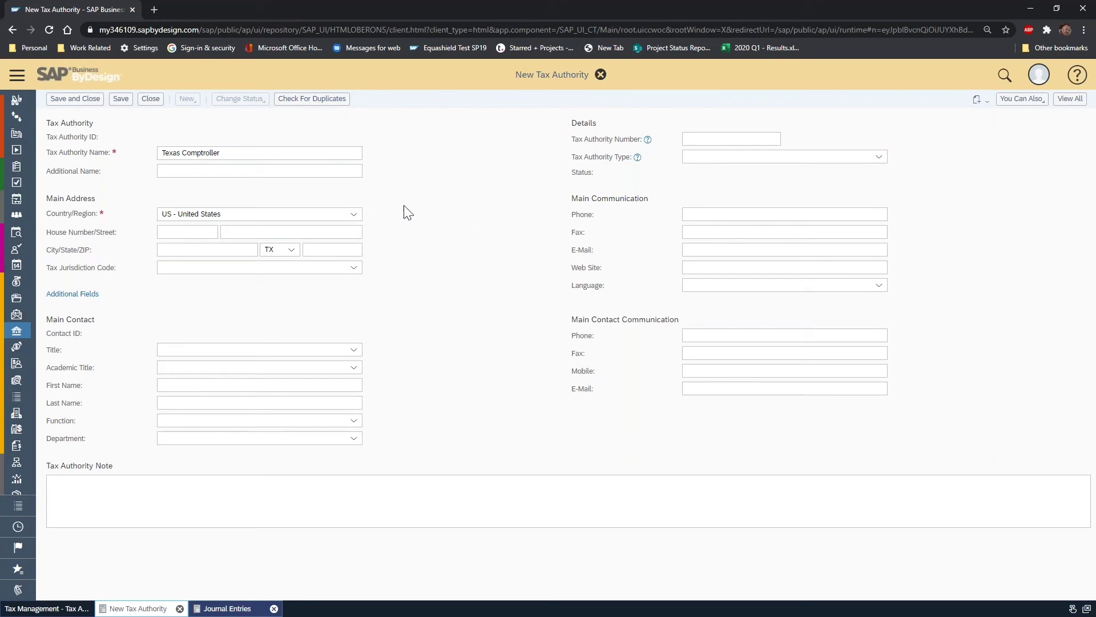
- Discard the unsaved Texas Comptroller authority without saving and view Ohio City Resident's details
left_click(152, 100)
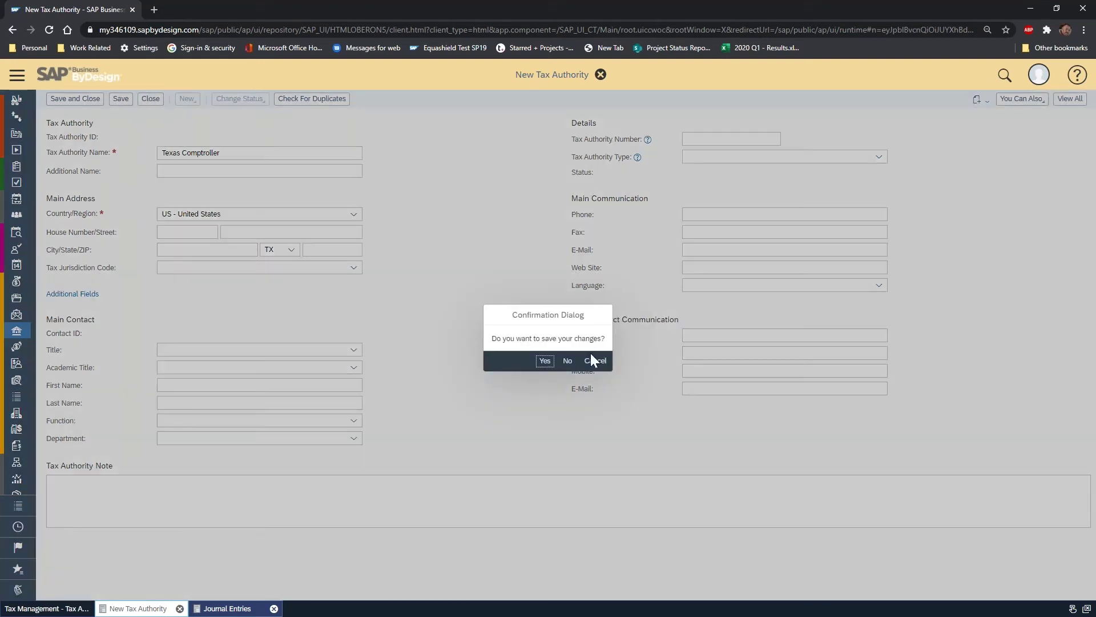
left_click(568, 360)
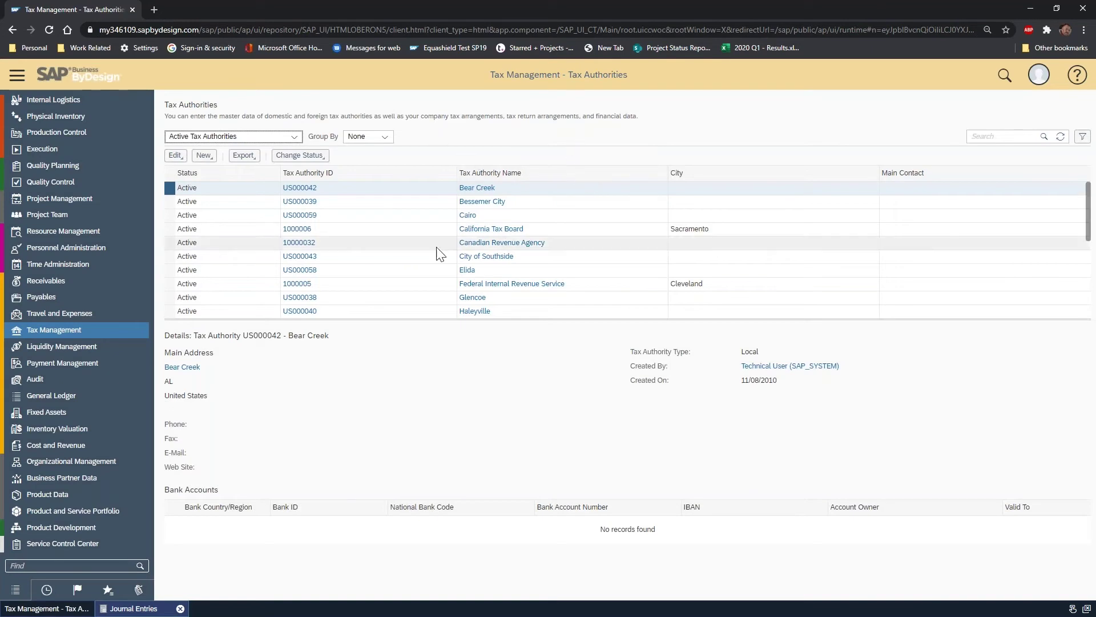
scroll(461, 228, "down", 6)
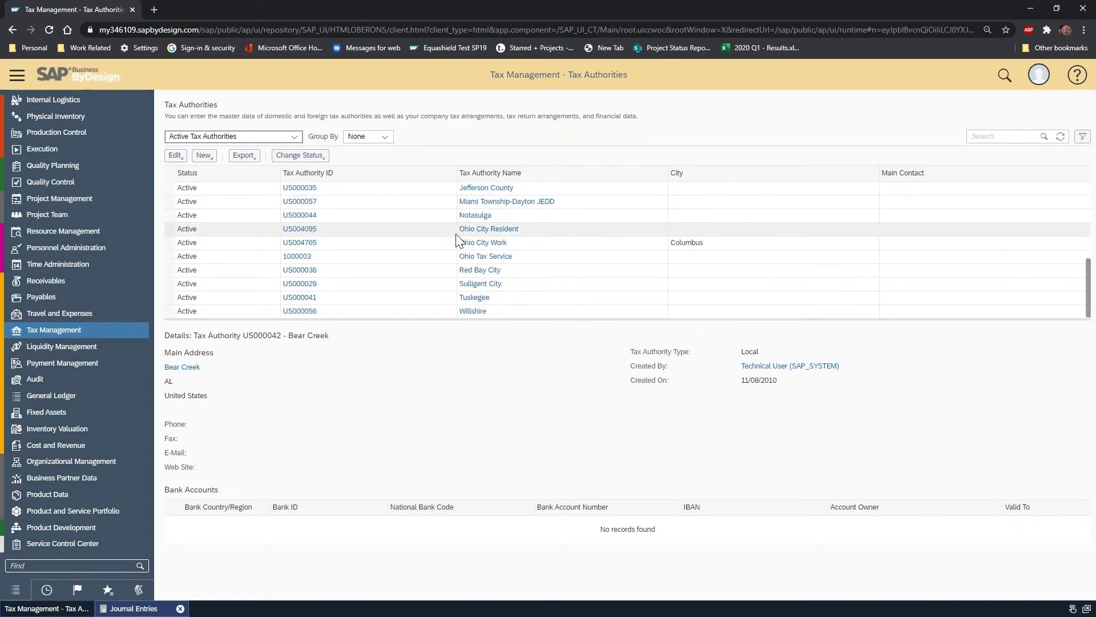
left_click(169, 216)
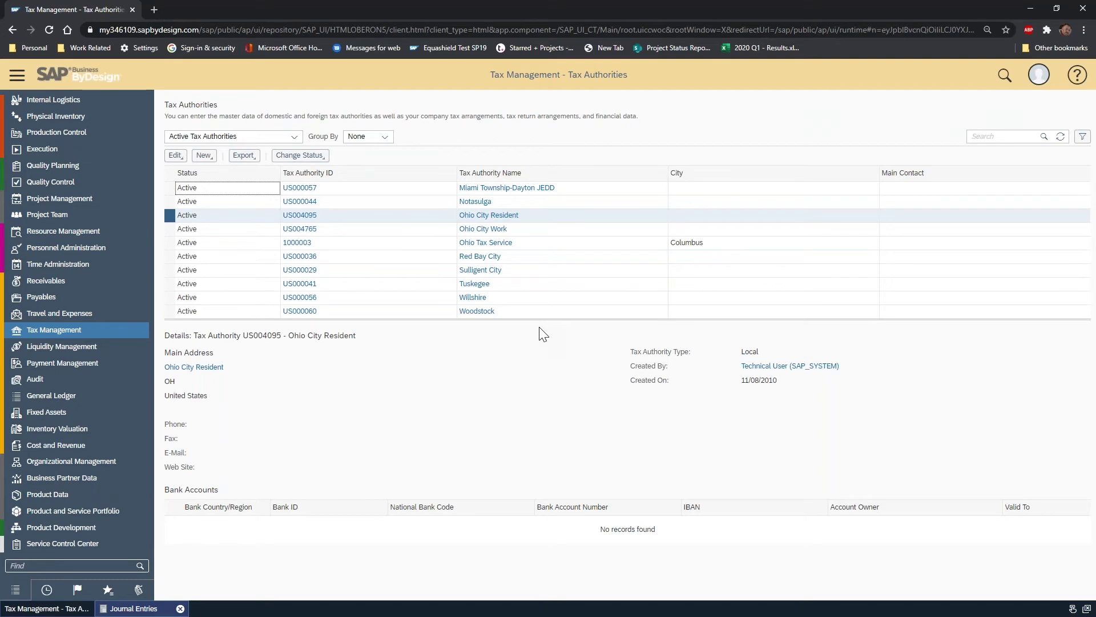
mouse_move(108, 334)
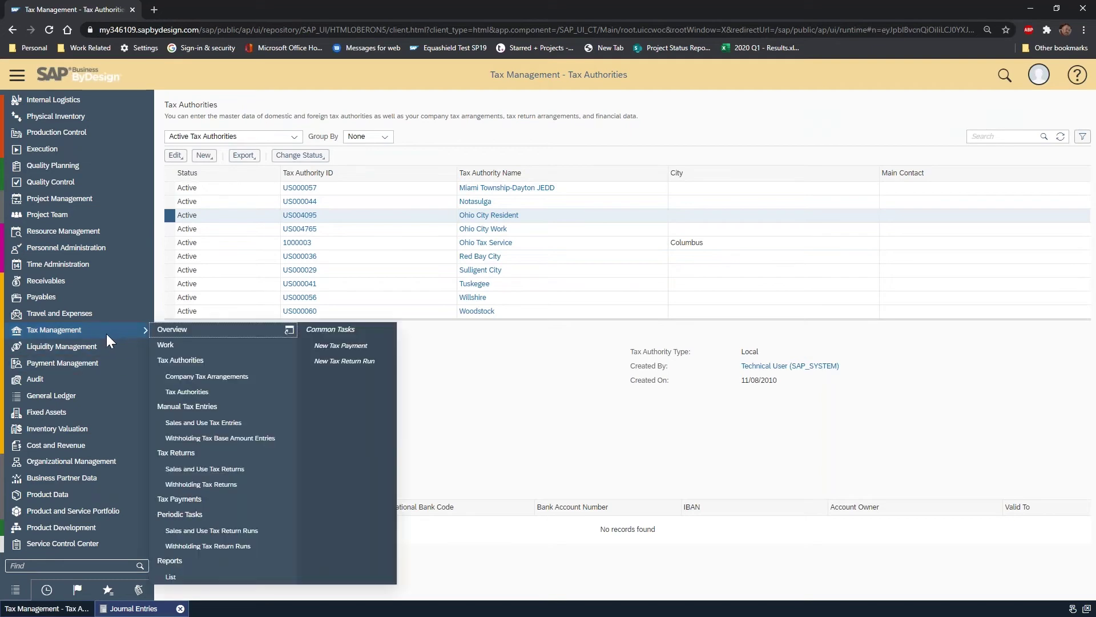
- Open Ohio Tax Service 1000003 for editing from company 1000's row in Company Tax Arrangements
left_click(259, 378)
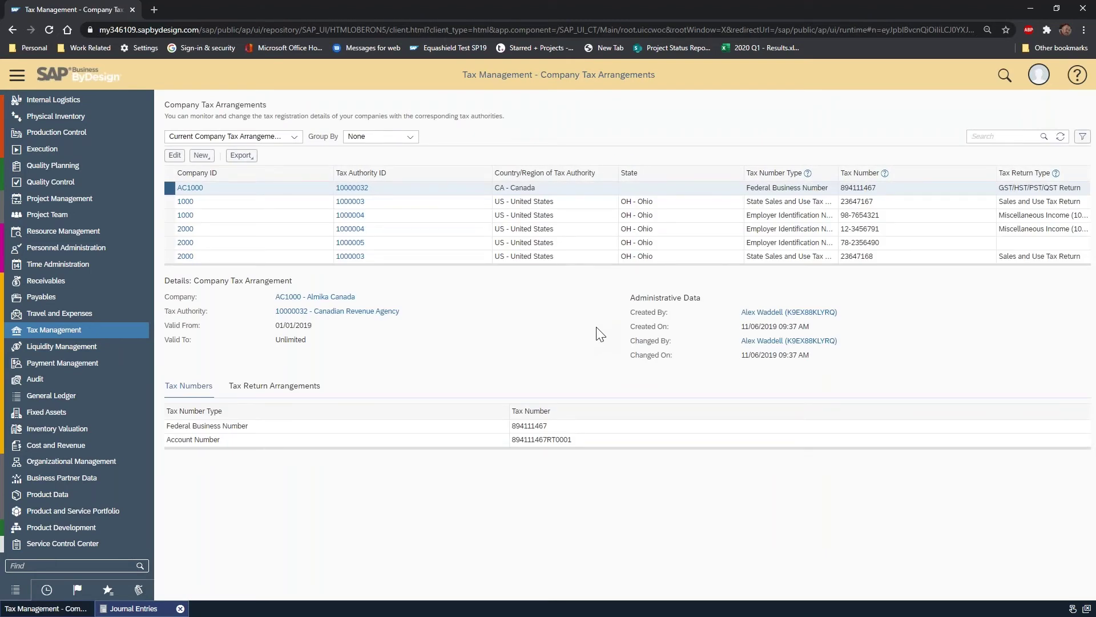
left_click(170, 201)
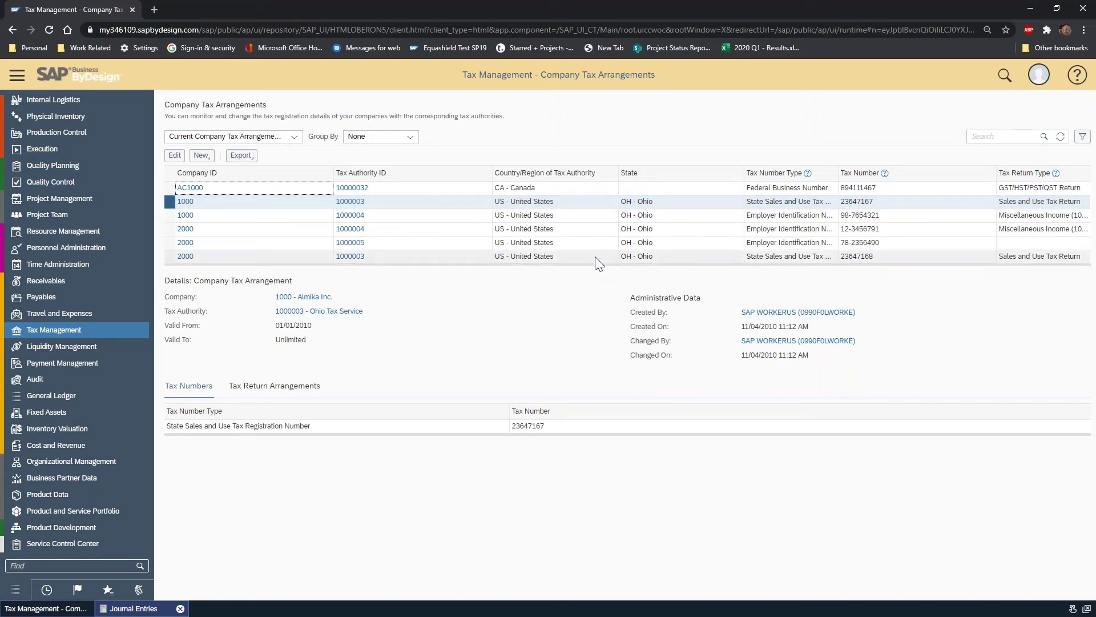
left_click(175, 154)
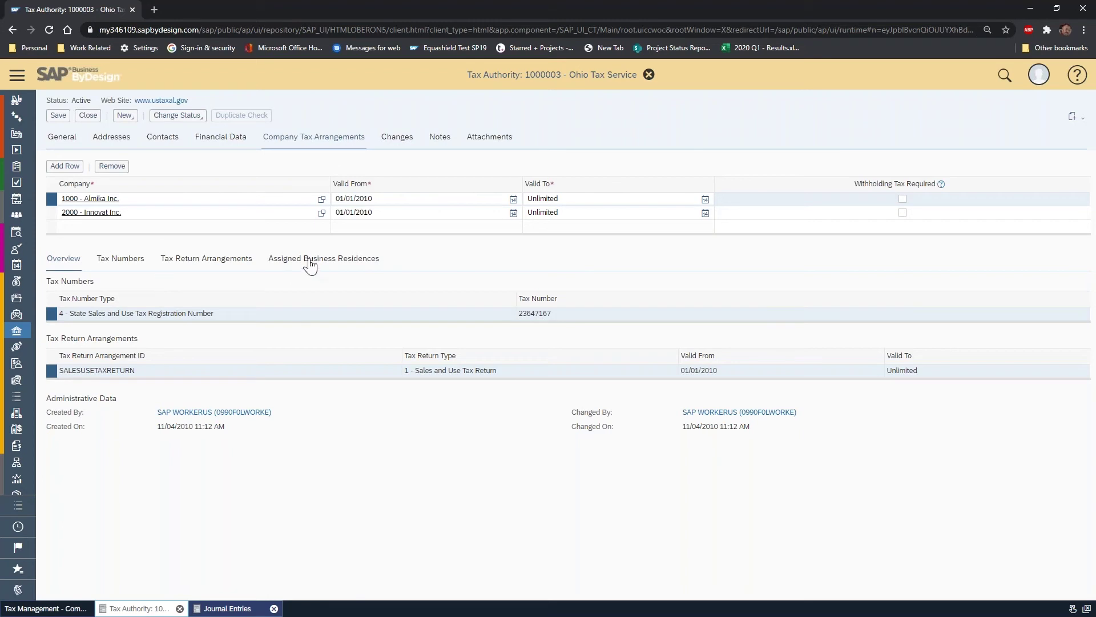
- Compare the Almika Inc. and Innovat Inc. arrangement rows, then show Almika's tax numbers
left_click(143, 203)
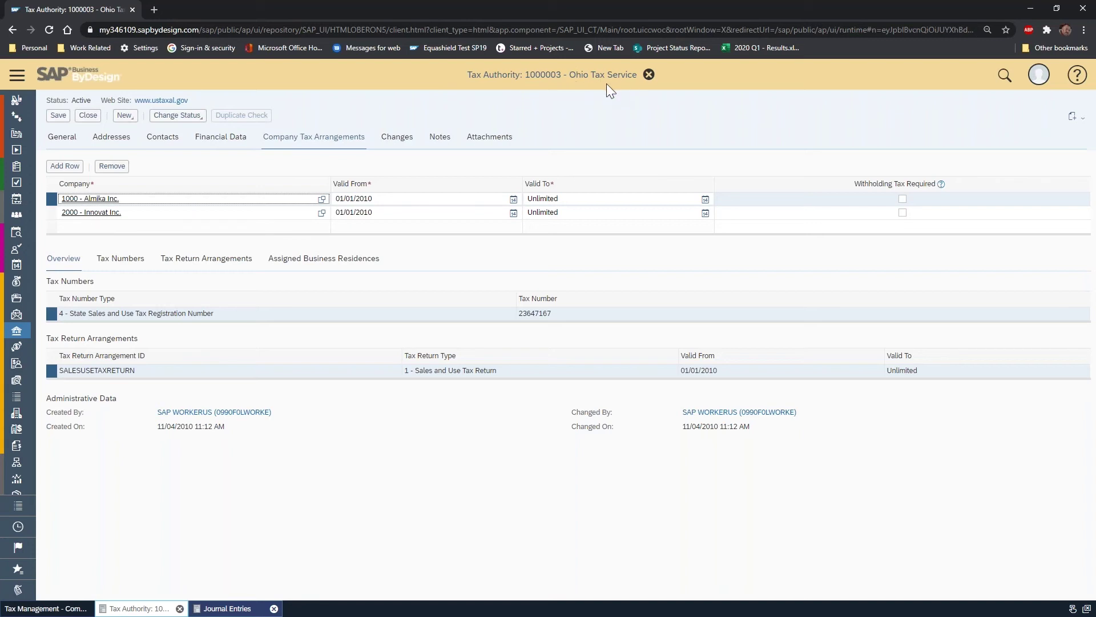
left_click(143, 214)
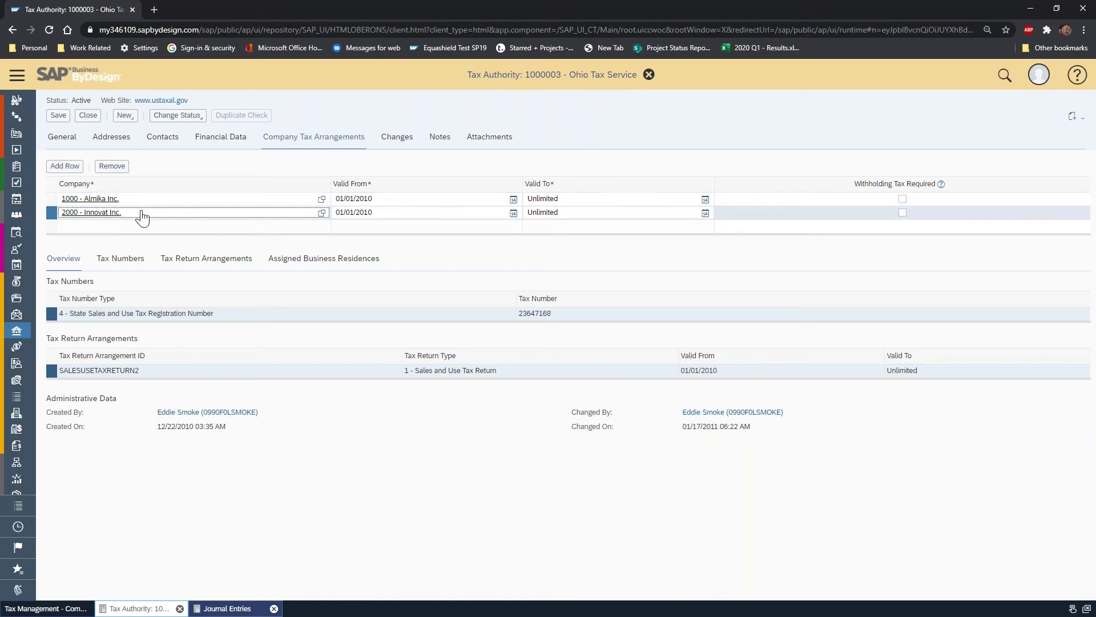
left_click(140, 203)
left_click(138, 210)
left_click(138, 204)
left_click(138, 212)
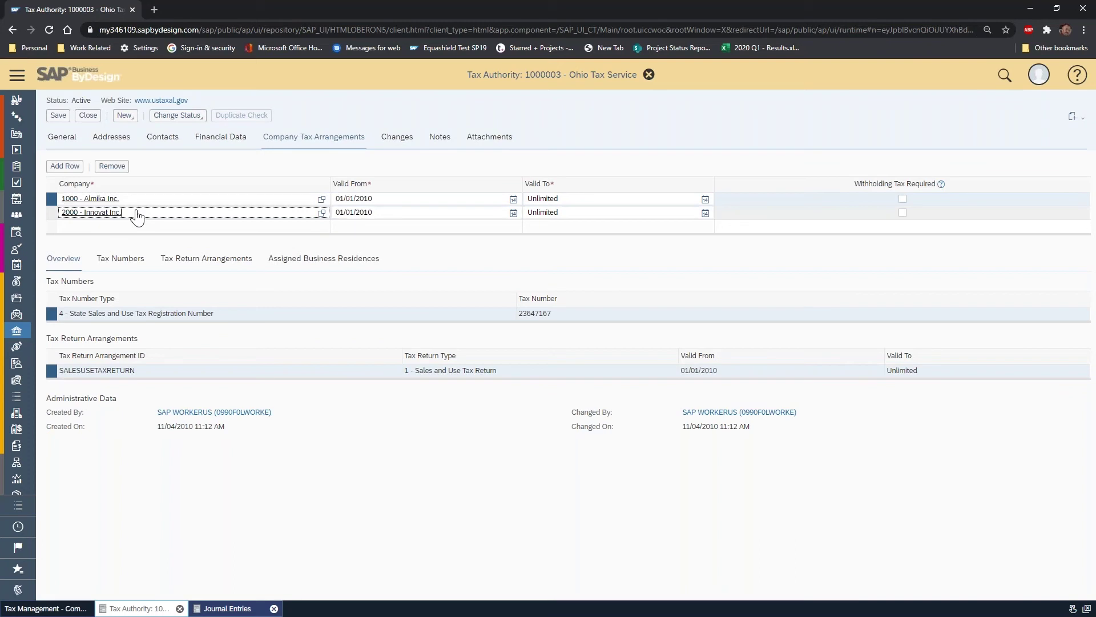
left_click(136, 204)
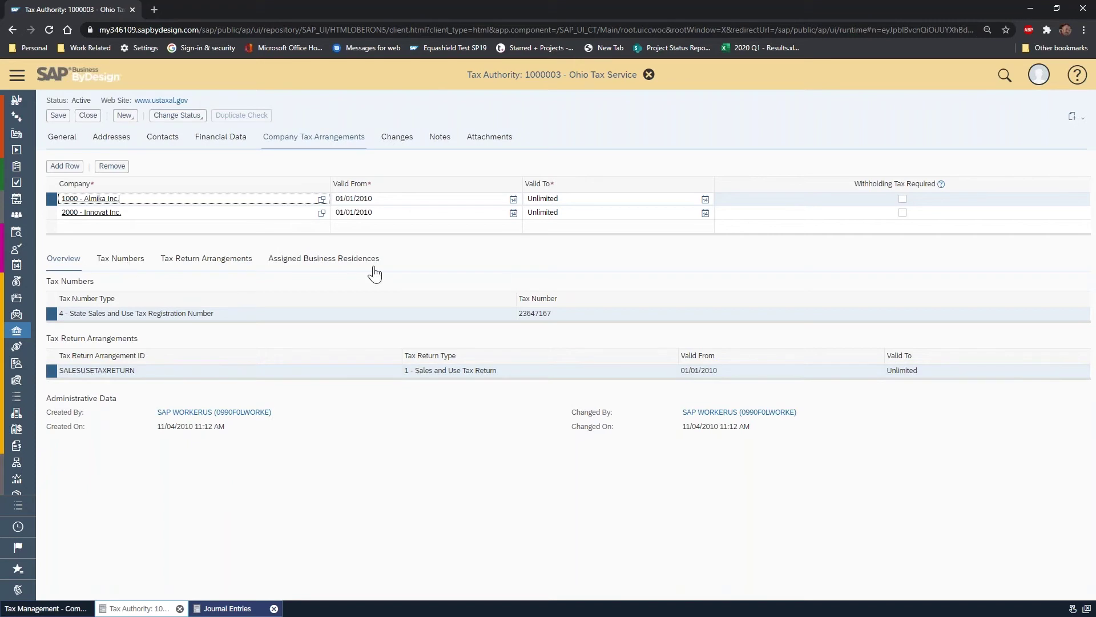
left_click(120, 260)
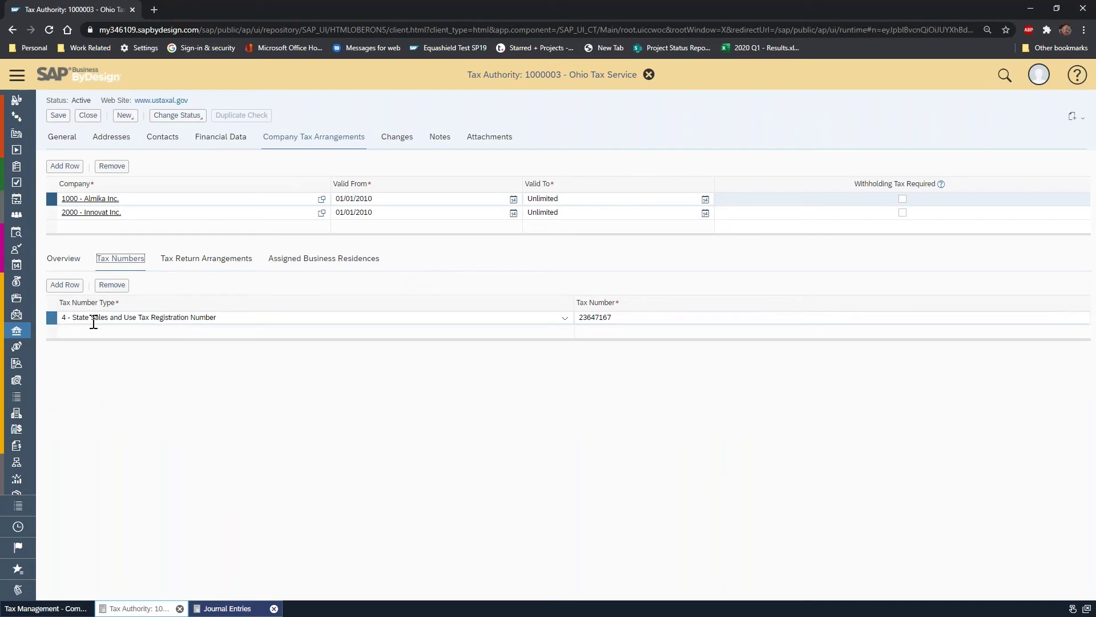
left_click(565, 317)
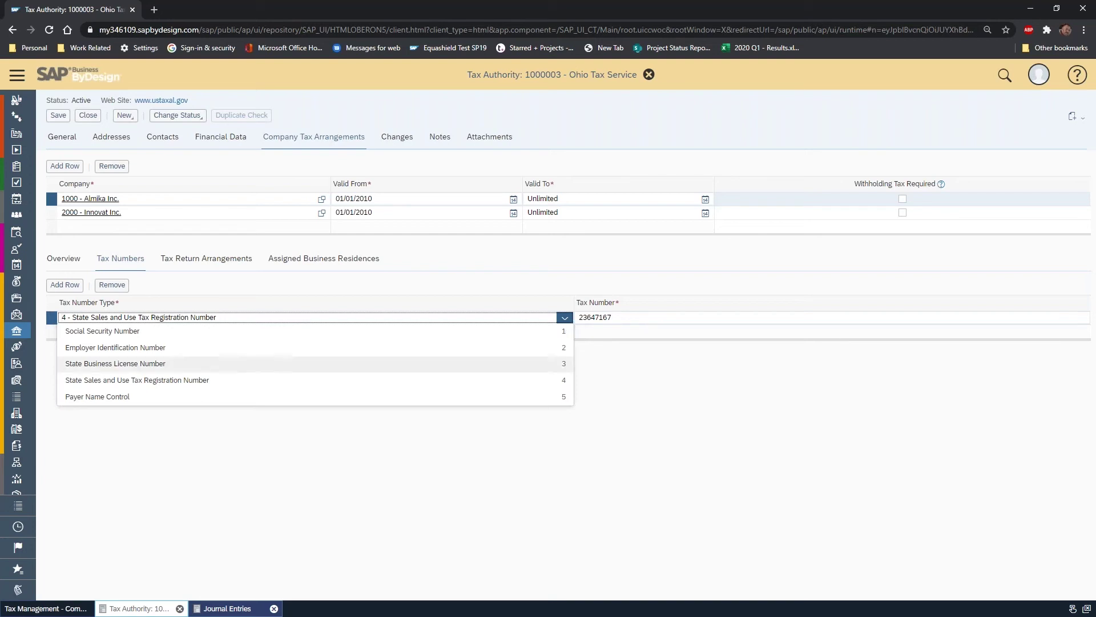
left_click(568, 269)
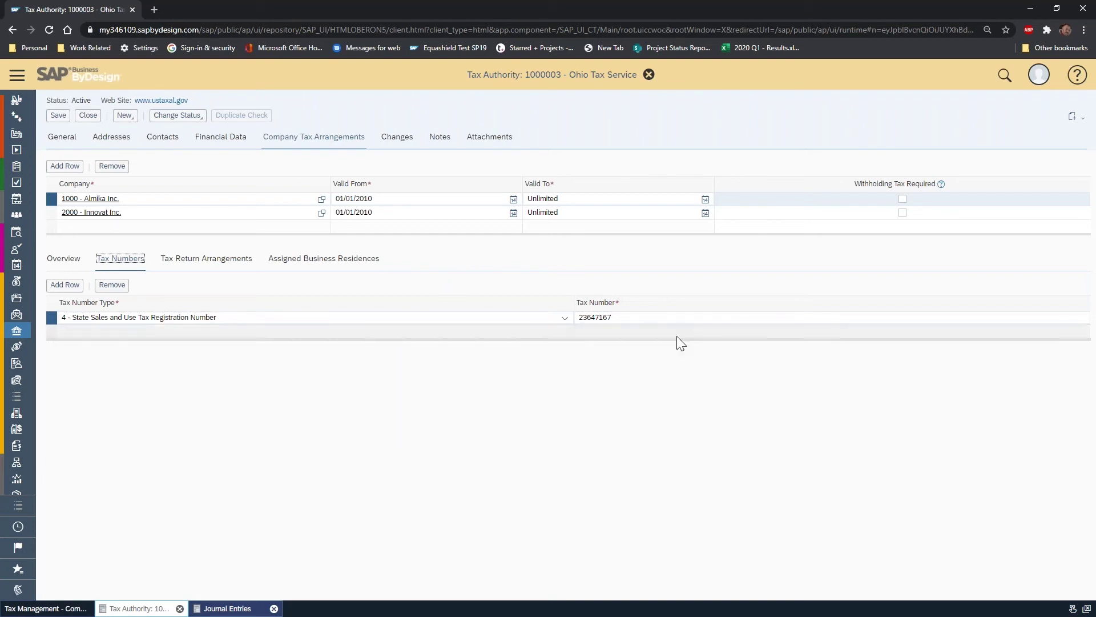
left_click(598, 320)
left_click_drag(631, 318, 568, 318)
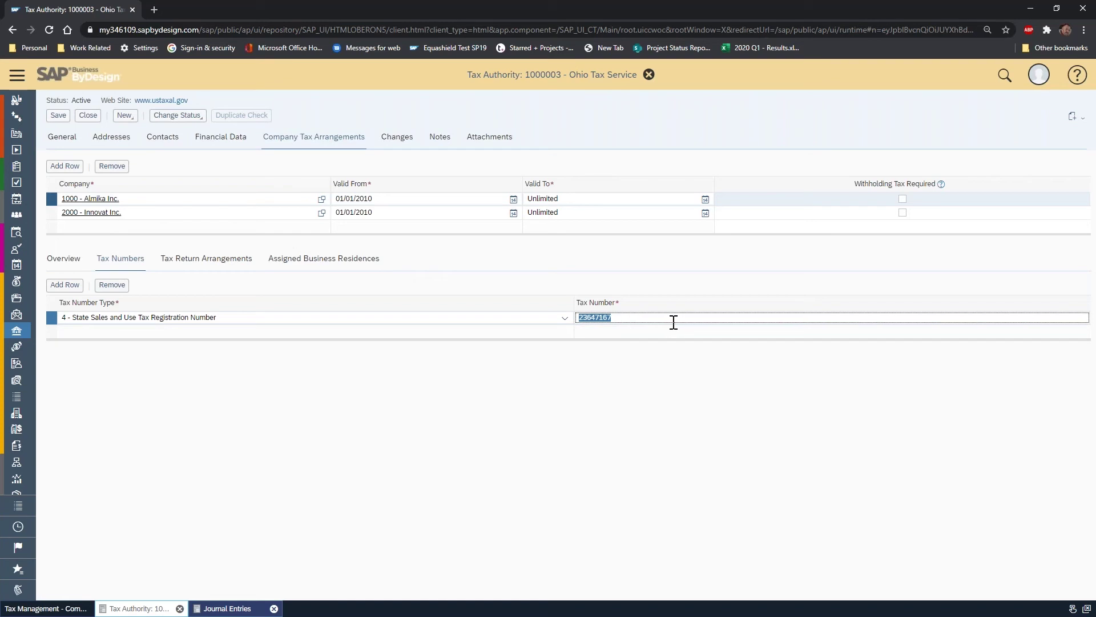
left_click(638, 319)
type("7")
left_click(197, 262)
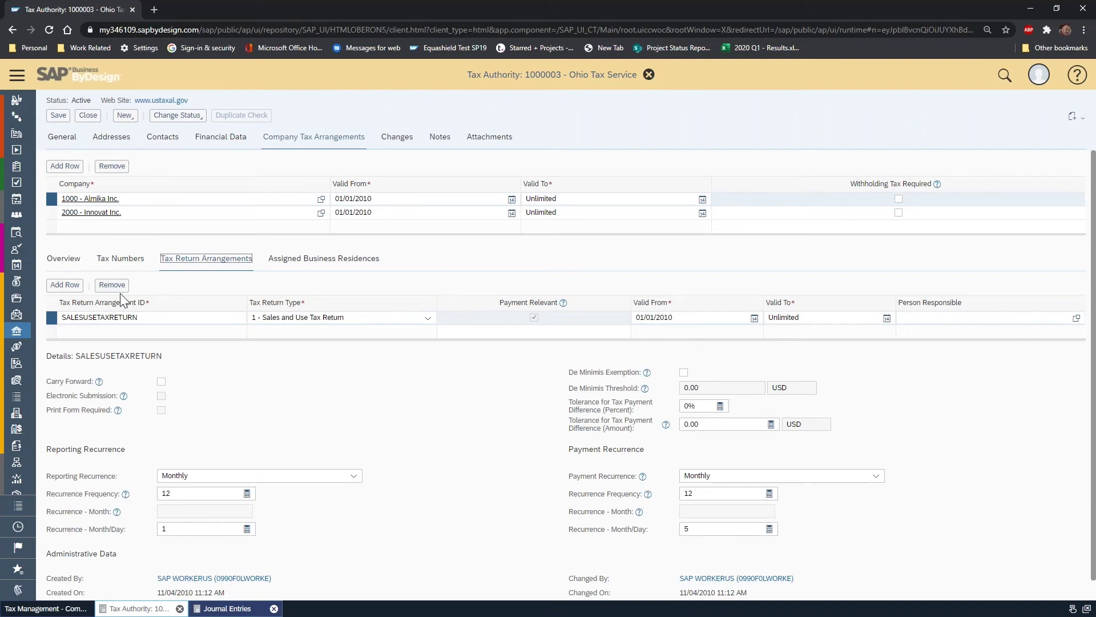
left_click(156, 318)
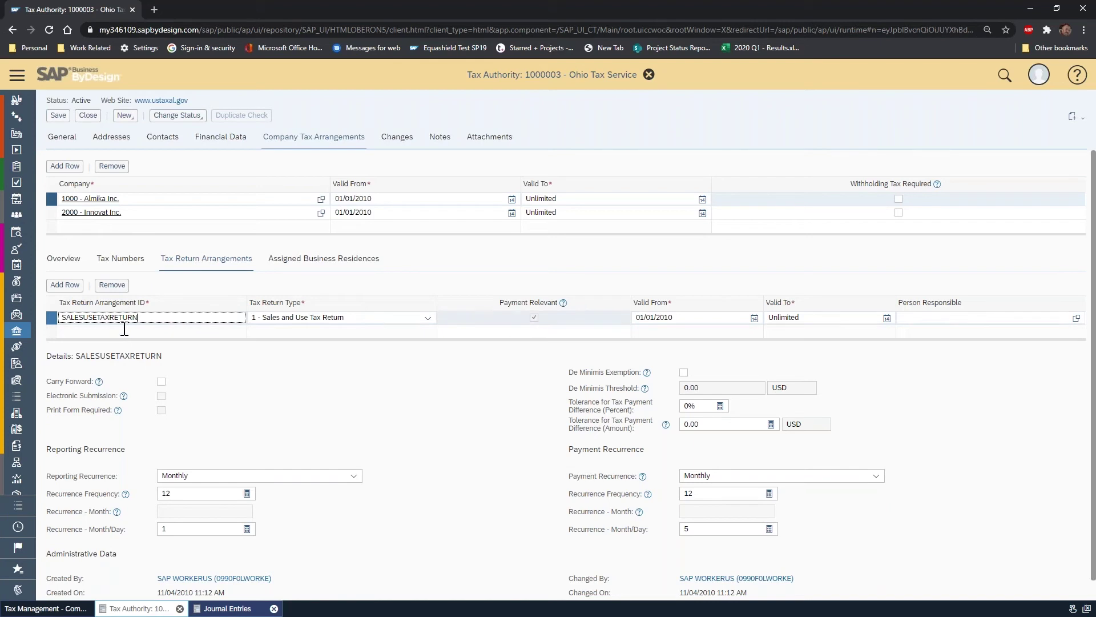
left_click(428, 318)
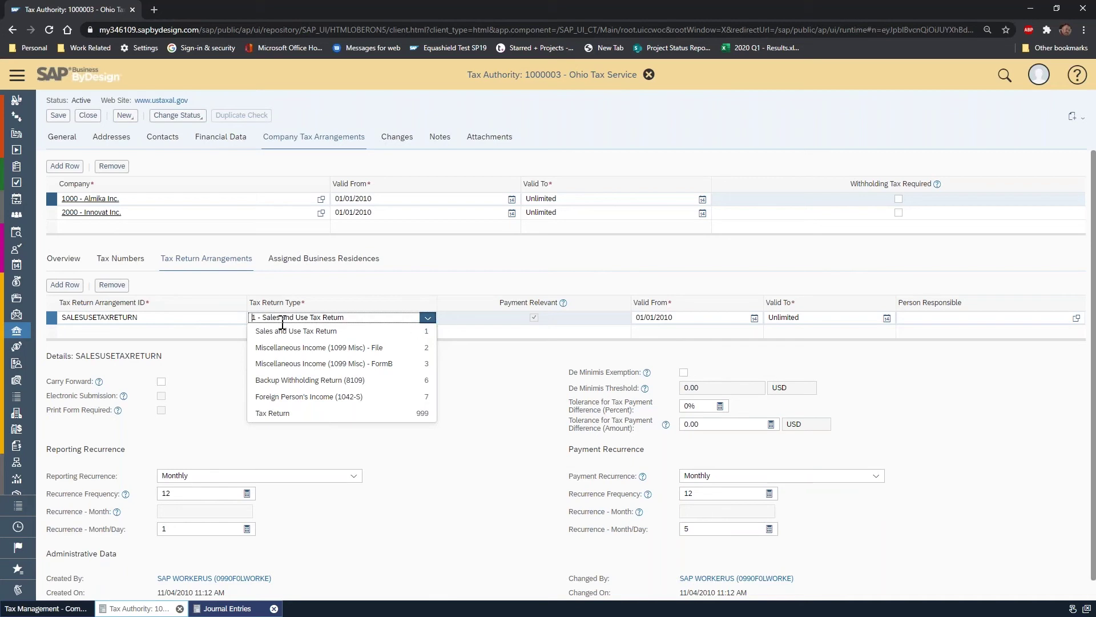
left_click(415, 258)
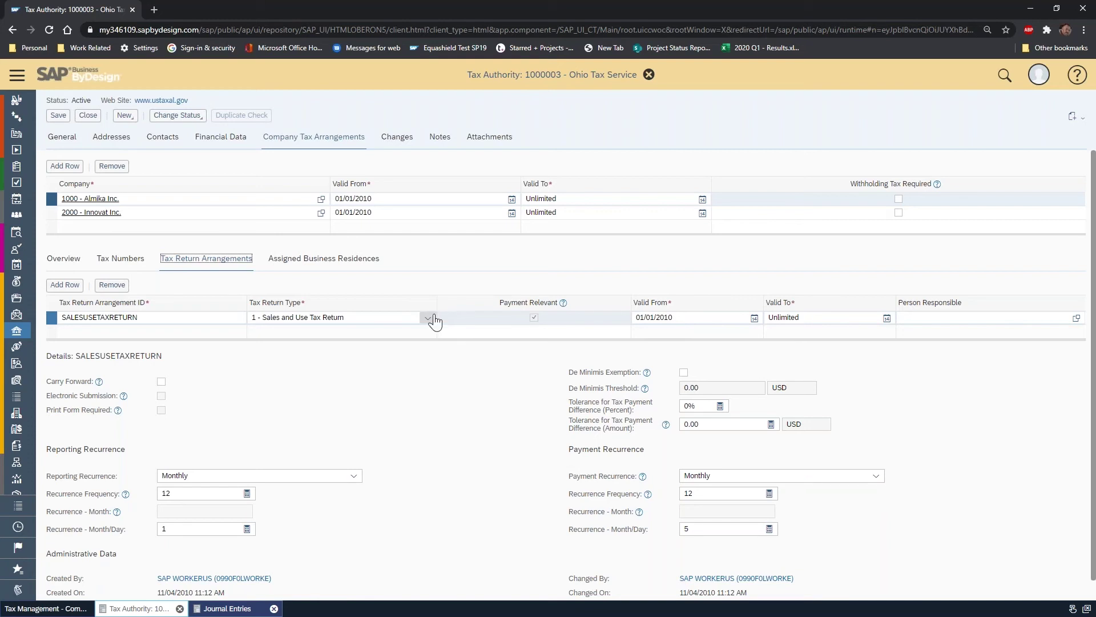
scroll(530, 387, "down", 1)
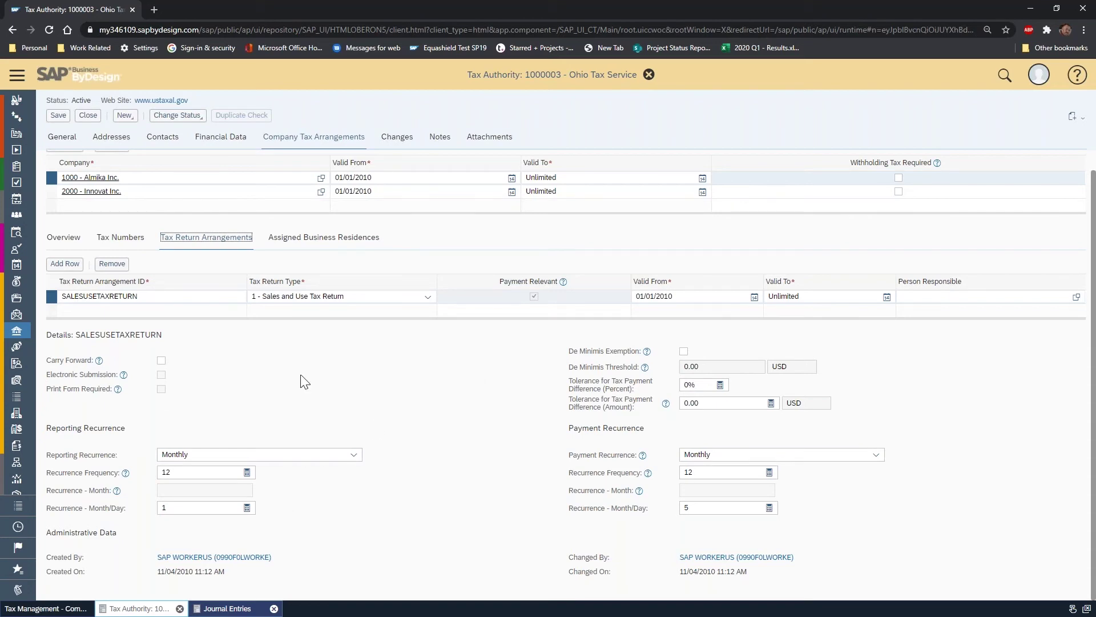
- Close the Ohio Tax Service authority and return to the company tax arrangements list
mouse_move(124, 375)
left_click(93, 116)
left_click(201, 155)
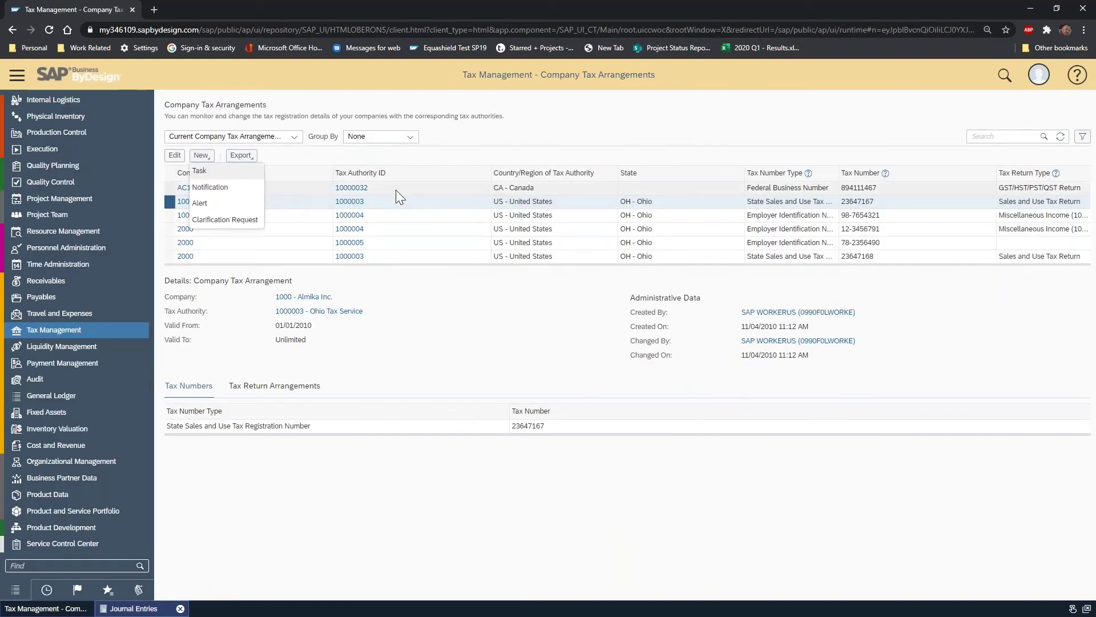
left_click(306, 162)
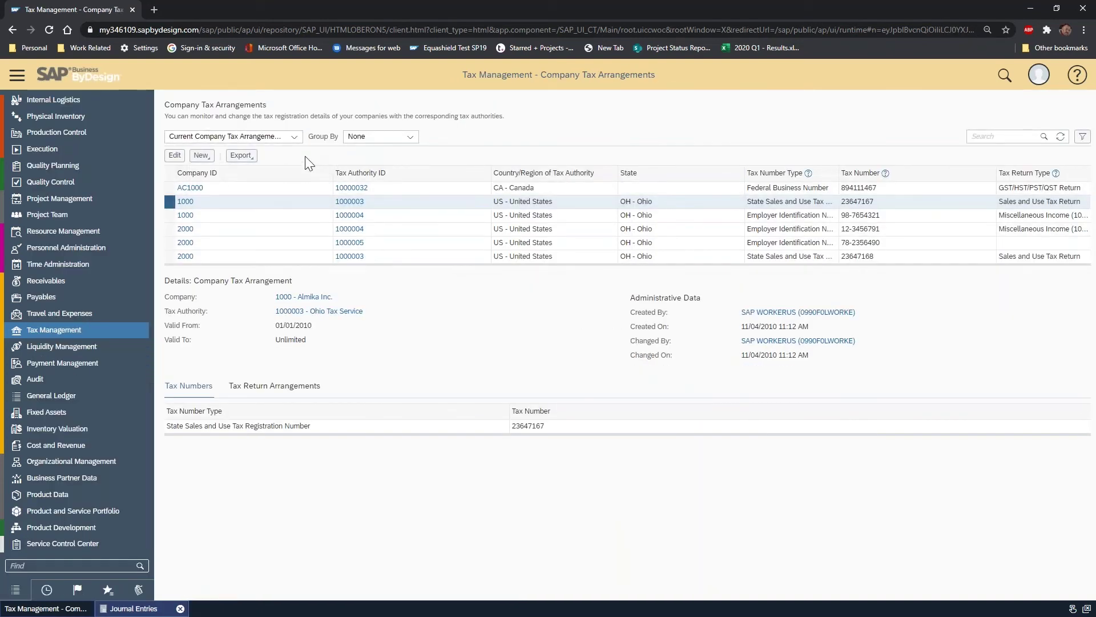
left_click(202, 156)
left_click(274, 157)
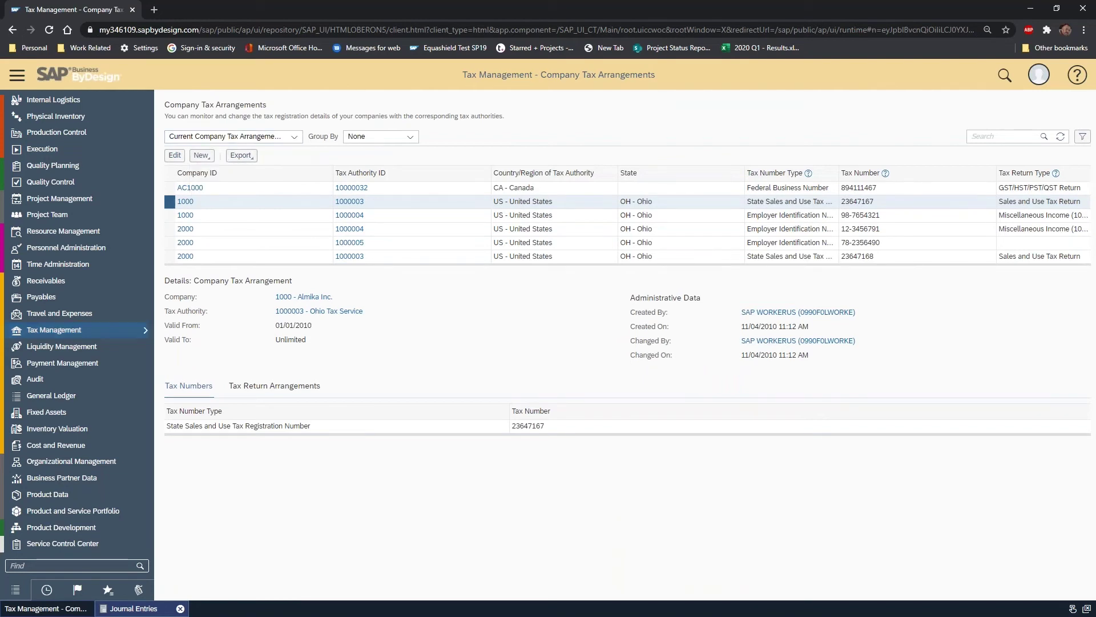
- Go to Tax Management's Tax Authorities list and show the edit options for Bear Creek
mouse_move(125, 331)
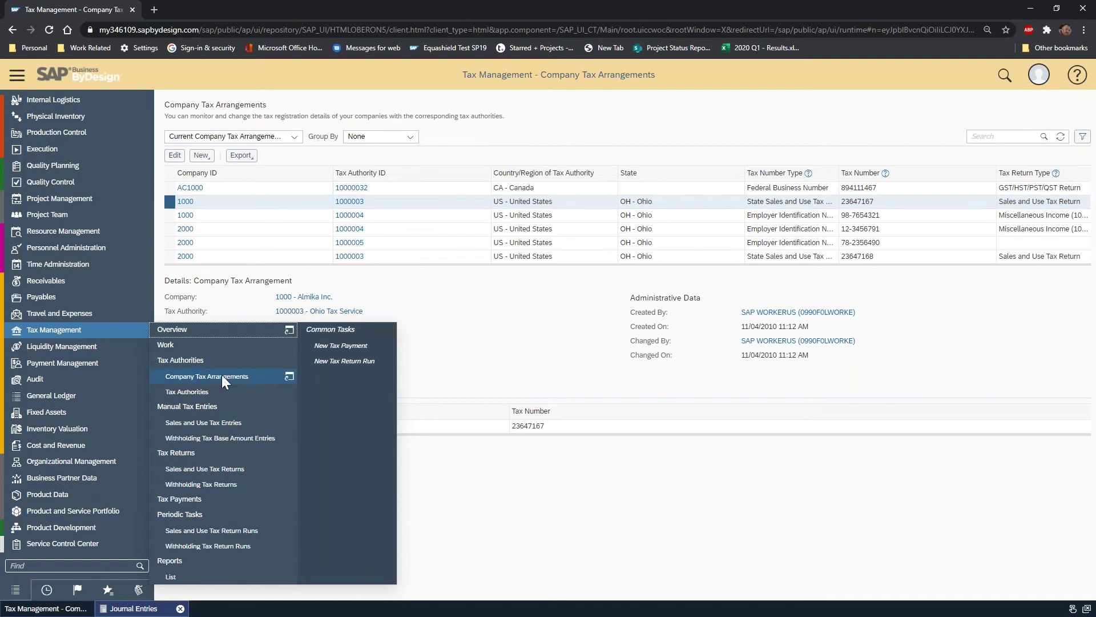
left_click(228, 394)
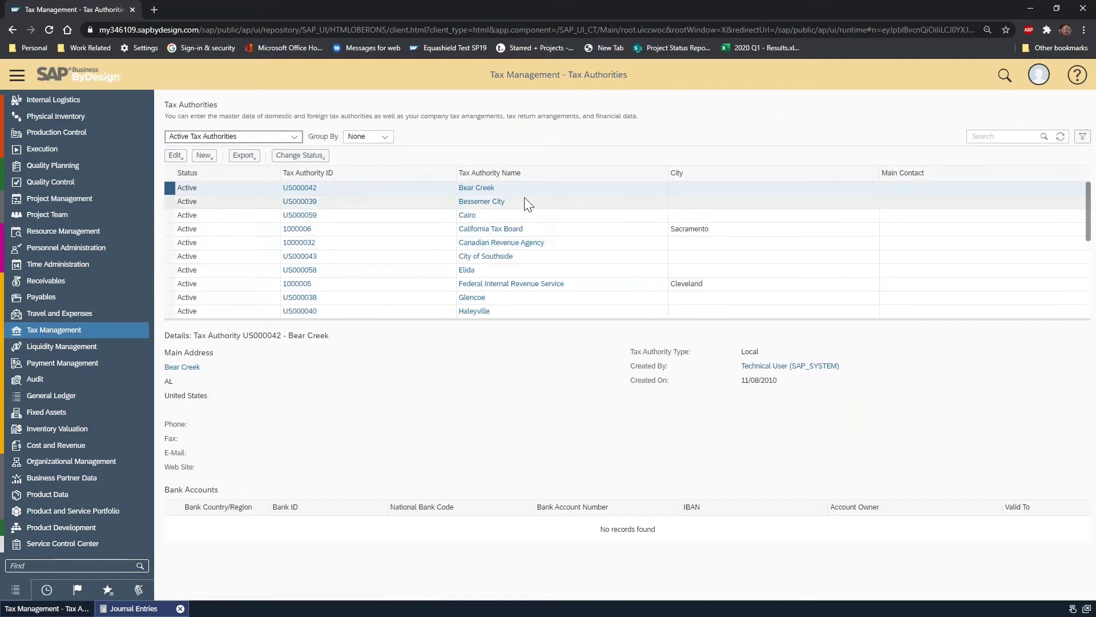
left_click(175, 155)
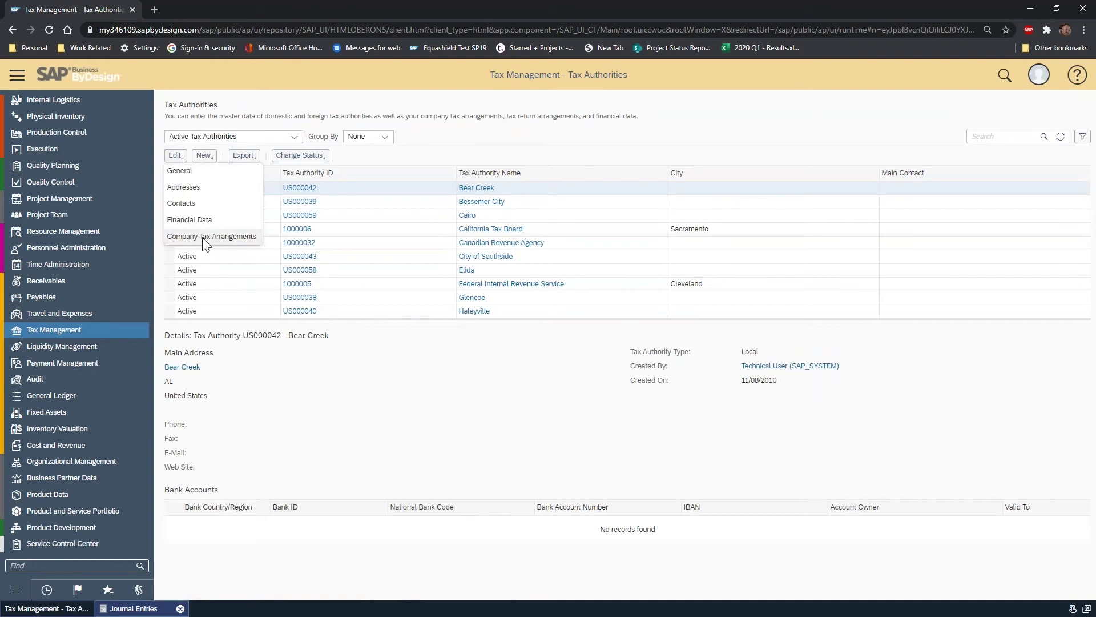
- Add a Bear Creek company tax arrangement row for 1000 - Almika Inc. and view its tax numbers
left_click(220, 240)
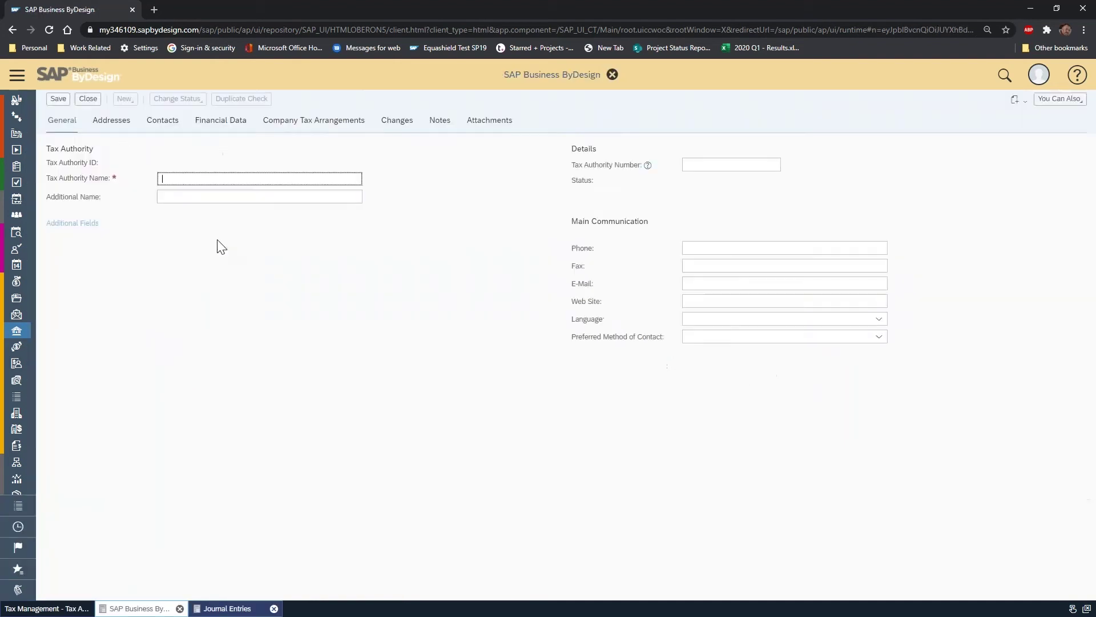
left_click(65, 167)
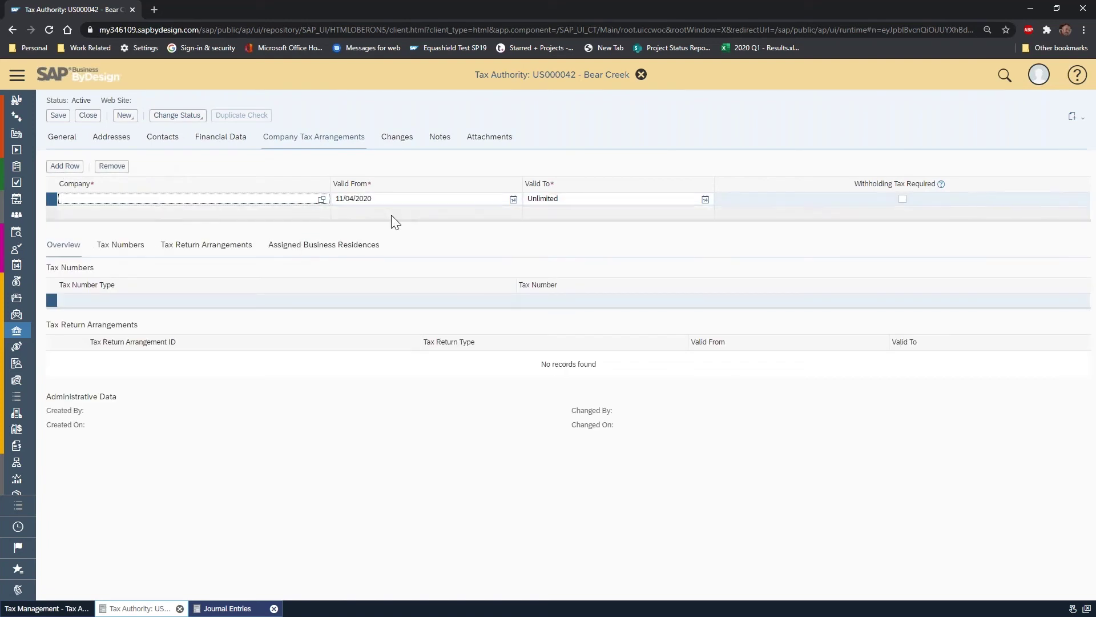
type("1004")
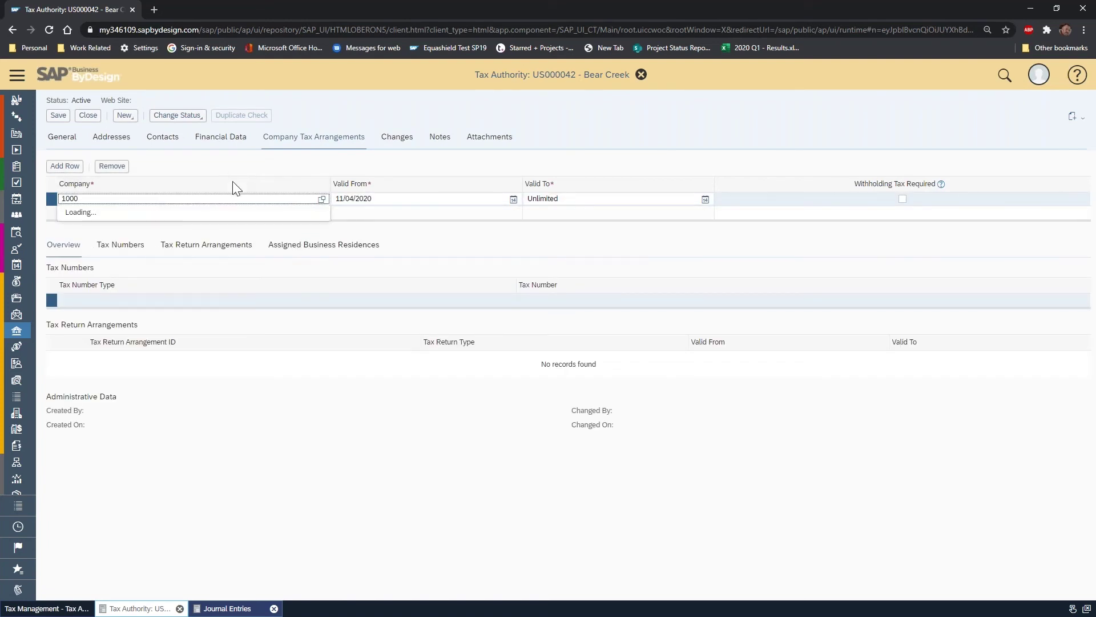
left_click(135, 211)
left_click(120, 245)
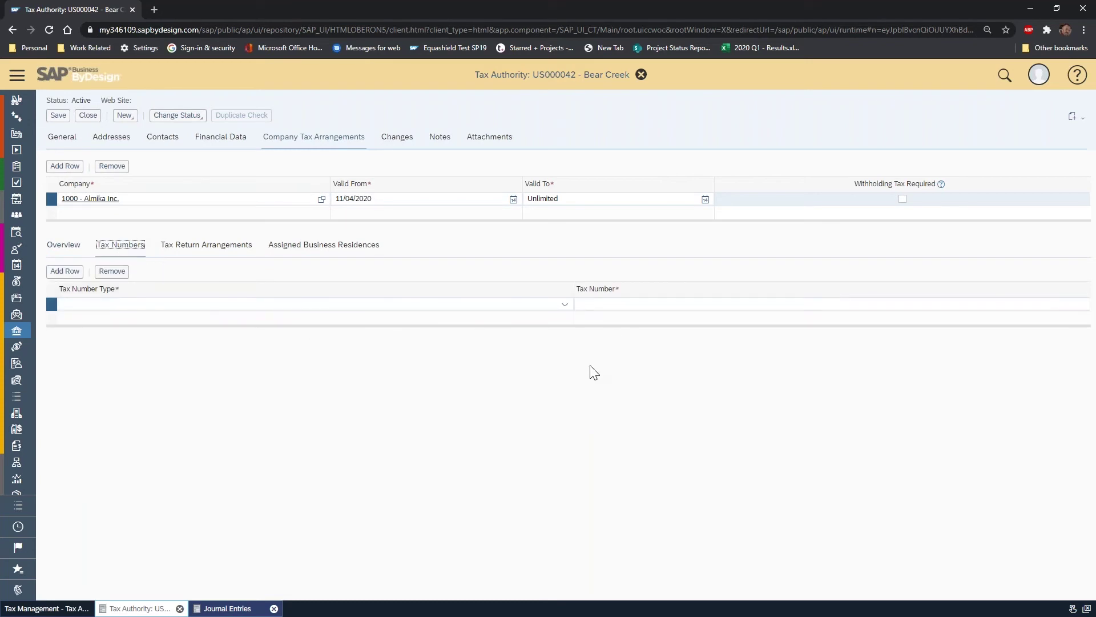
- Close the Bear Creek record, discarding the unsaved Almika arrangement
left_click(88, 115)
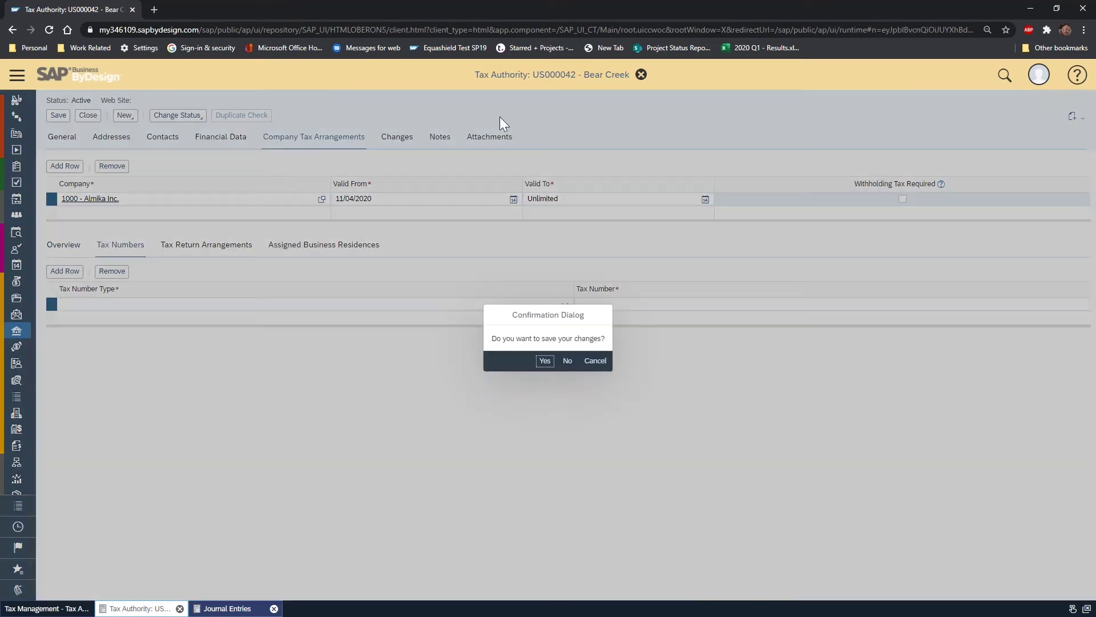
left_click(568, 361)
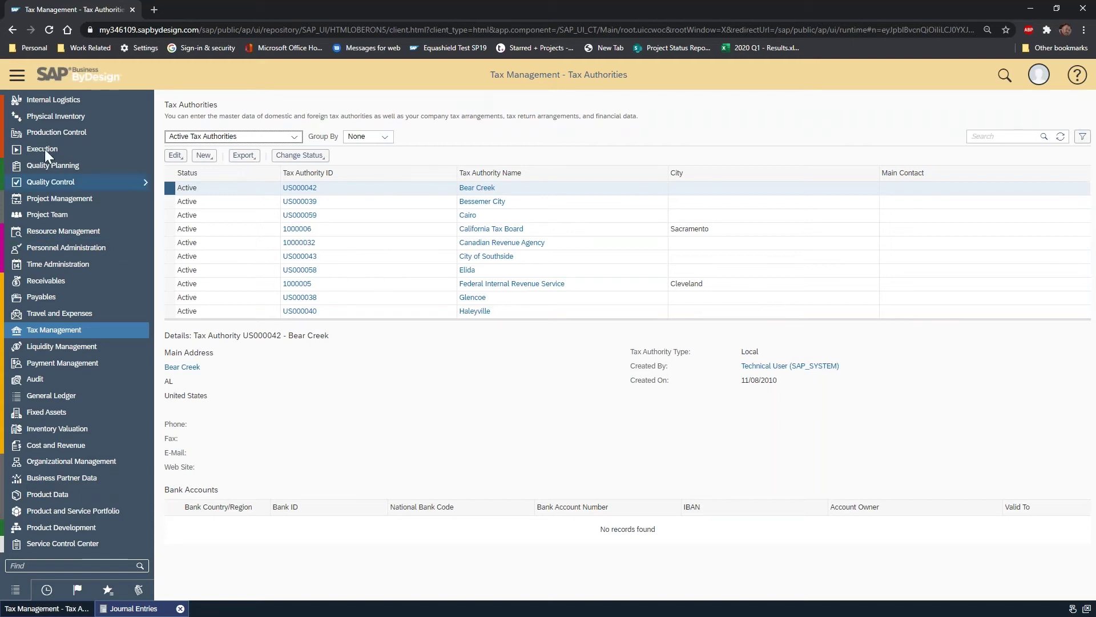
left_click(112, 330)
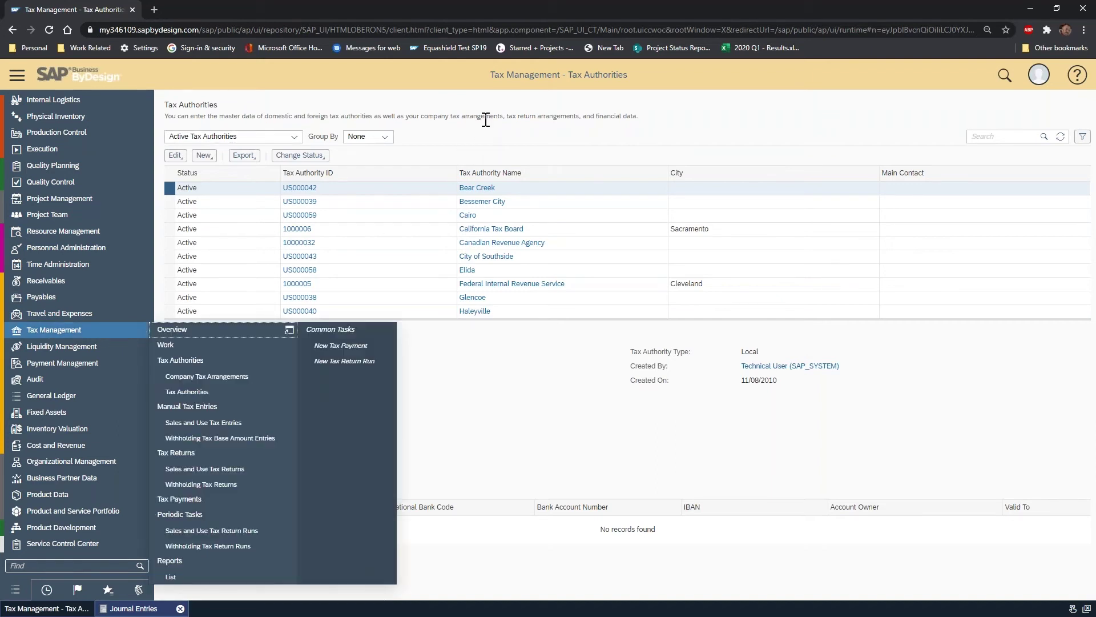
left_click(152, 609)
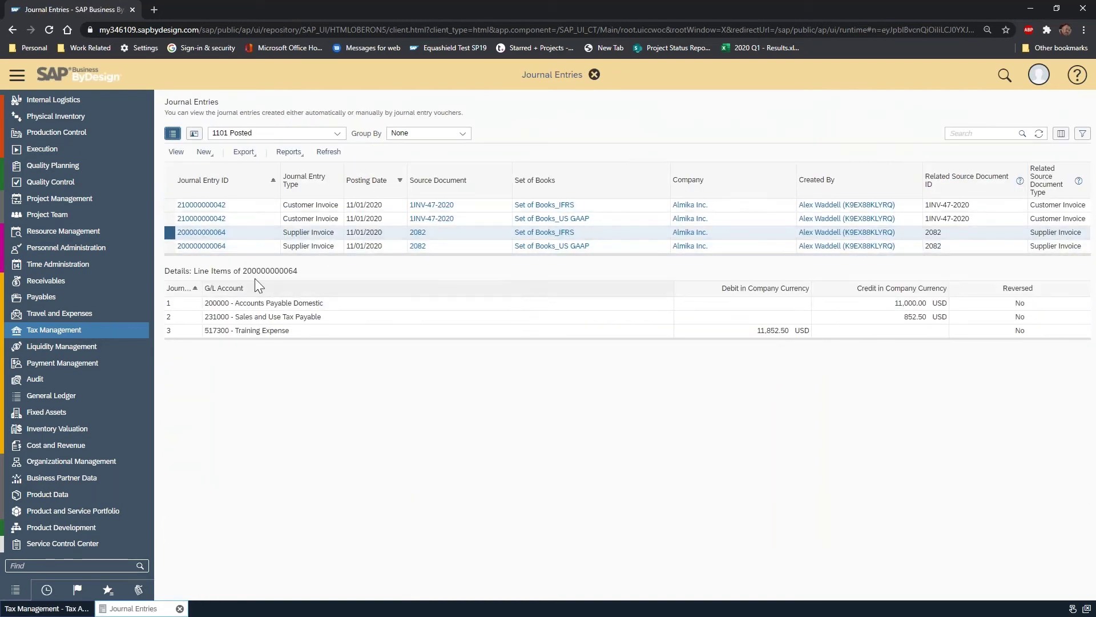
left_click(169, 207)
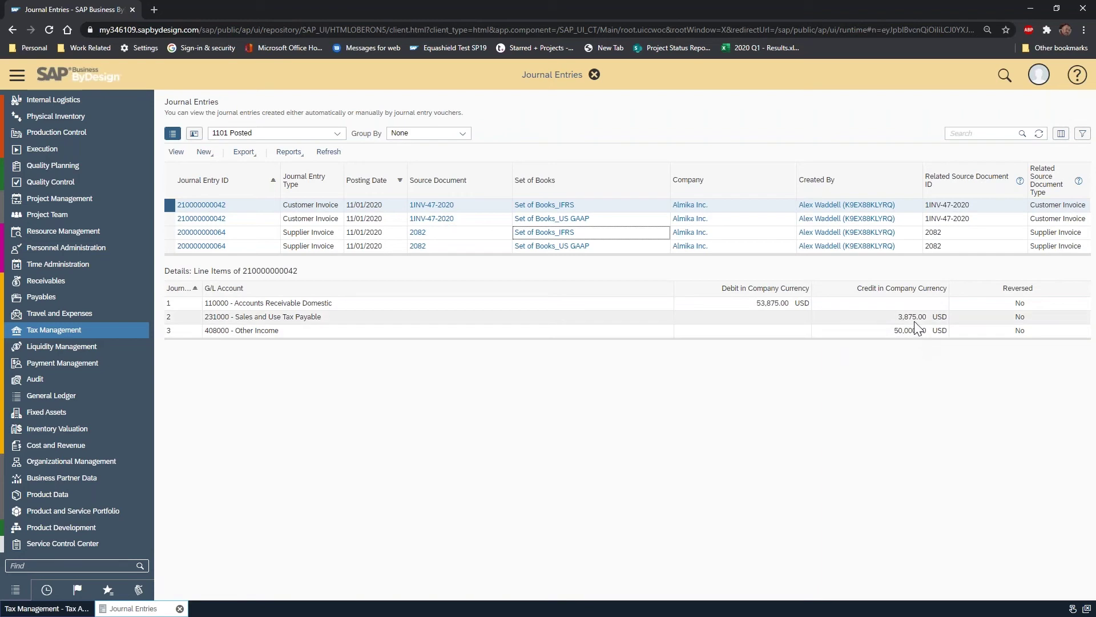
left_click(184, 318)
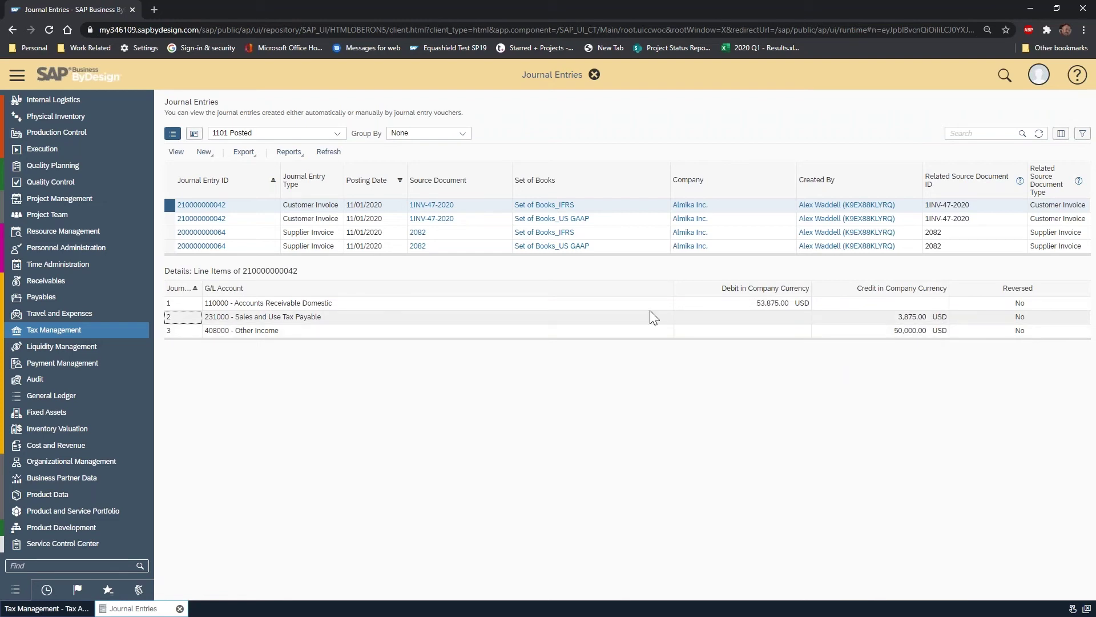
left_click(170, 232)
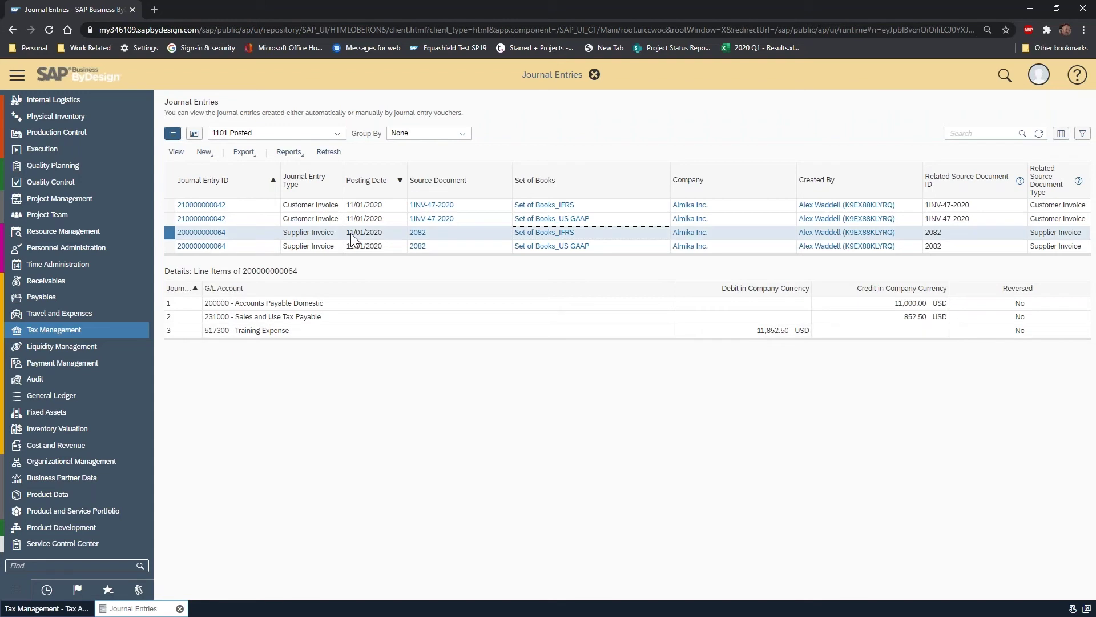
left_click(422, 235)
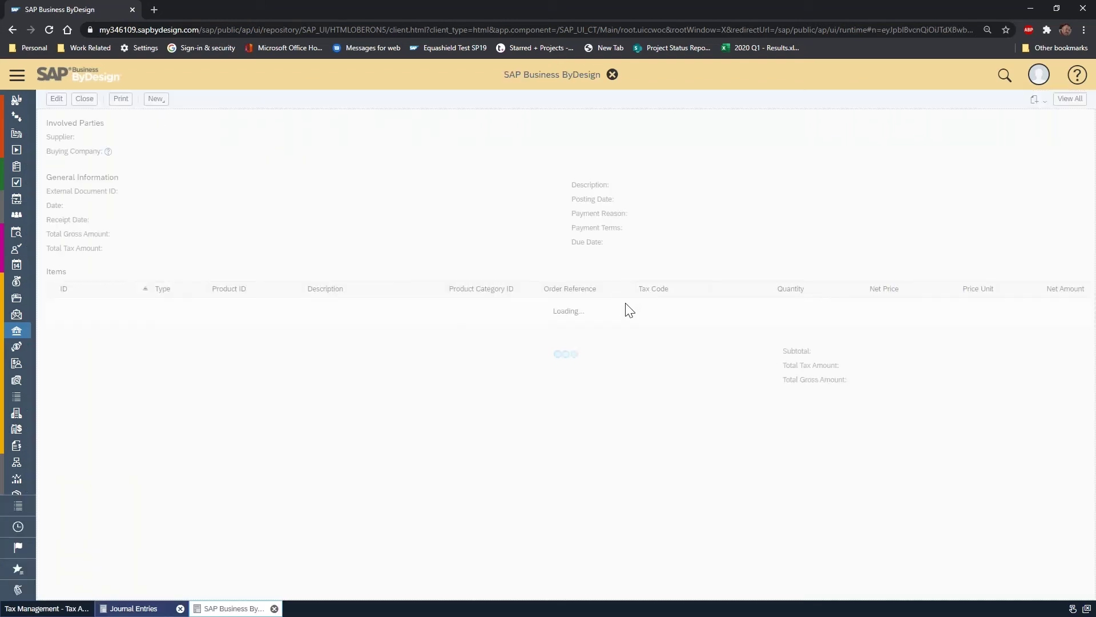
left_click(121, 321)
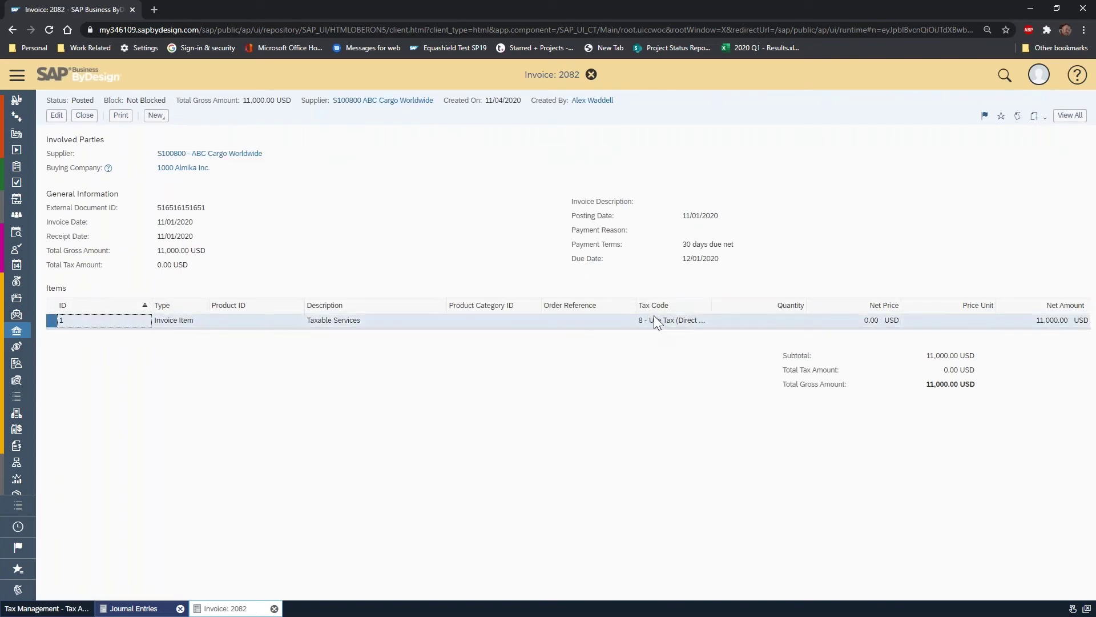
left_click(1070, 115)
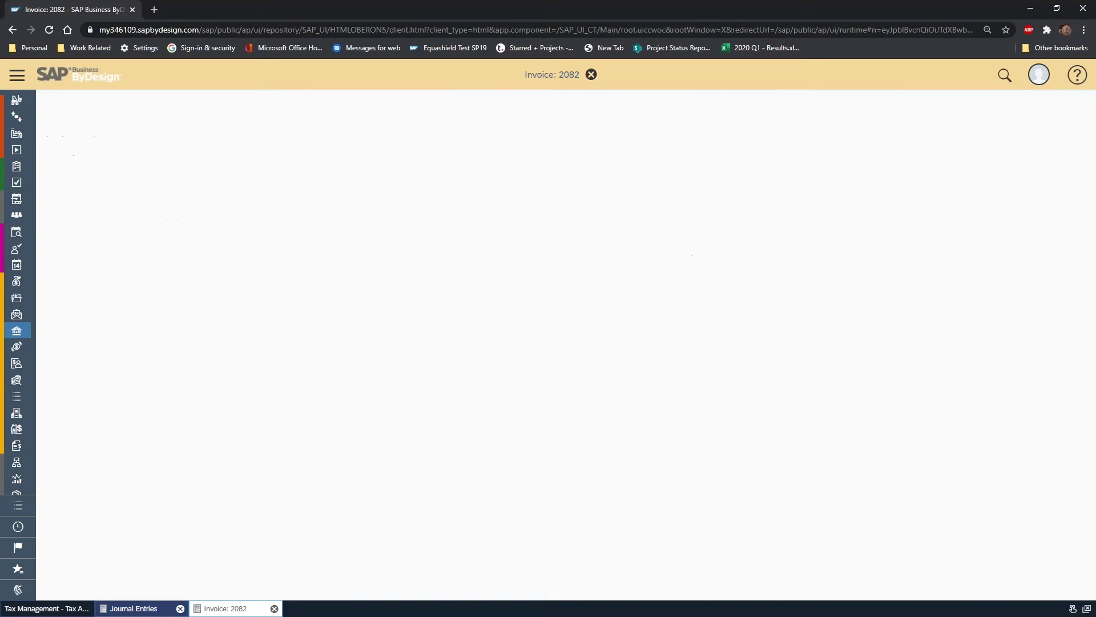
left_click(102, 136)
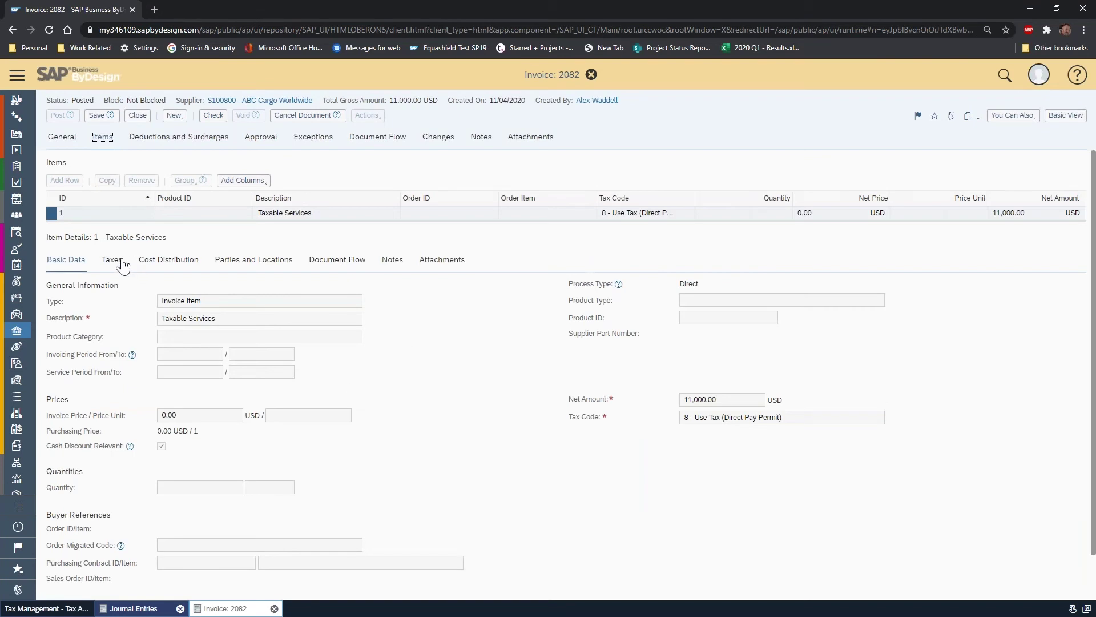
left_click(114, 260)
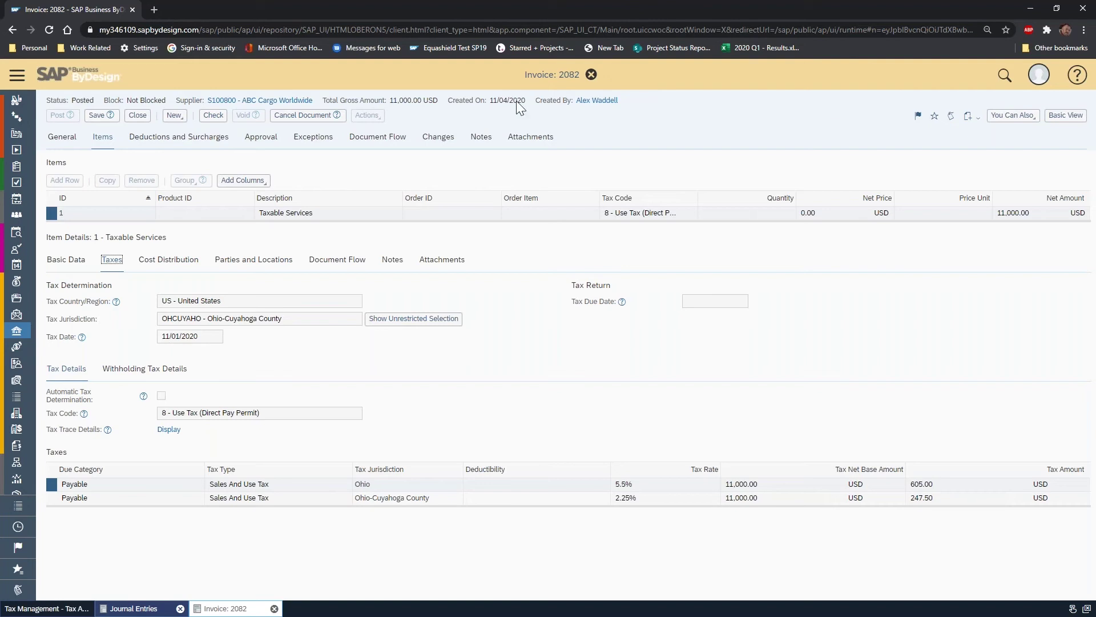
left_click(591, 75)
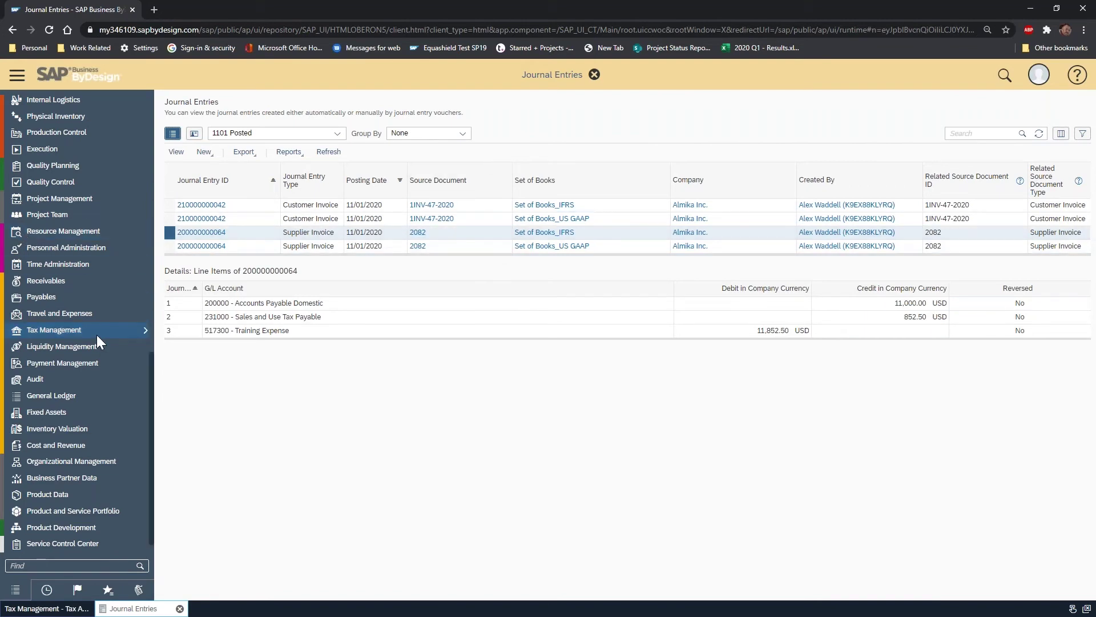
- Go to Sales and Use Tax Entries, check its status filters, and show the New options
mouse_move(97, 335)
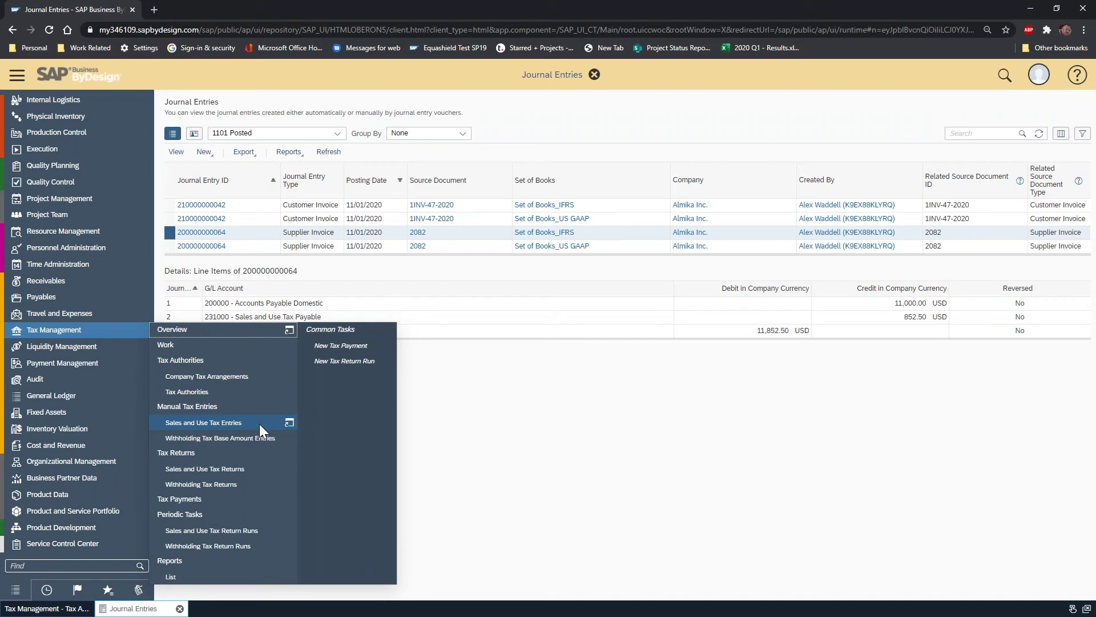
left_click(251, 424)
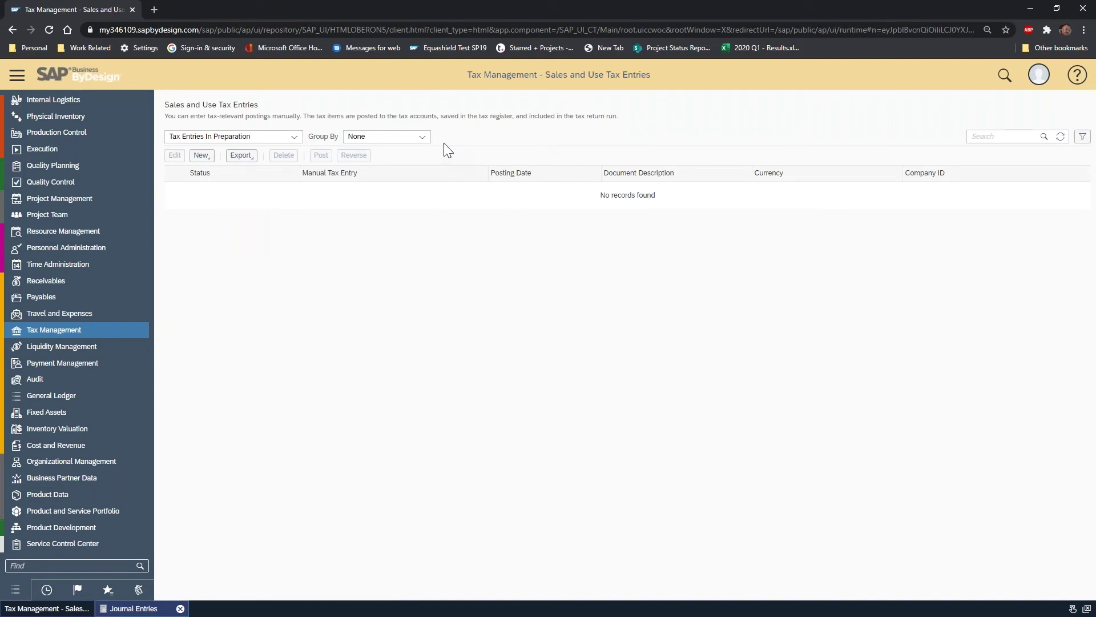
left_click(294, 142)
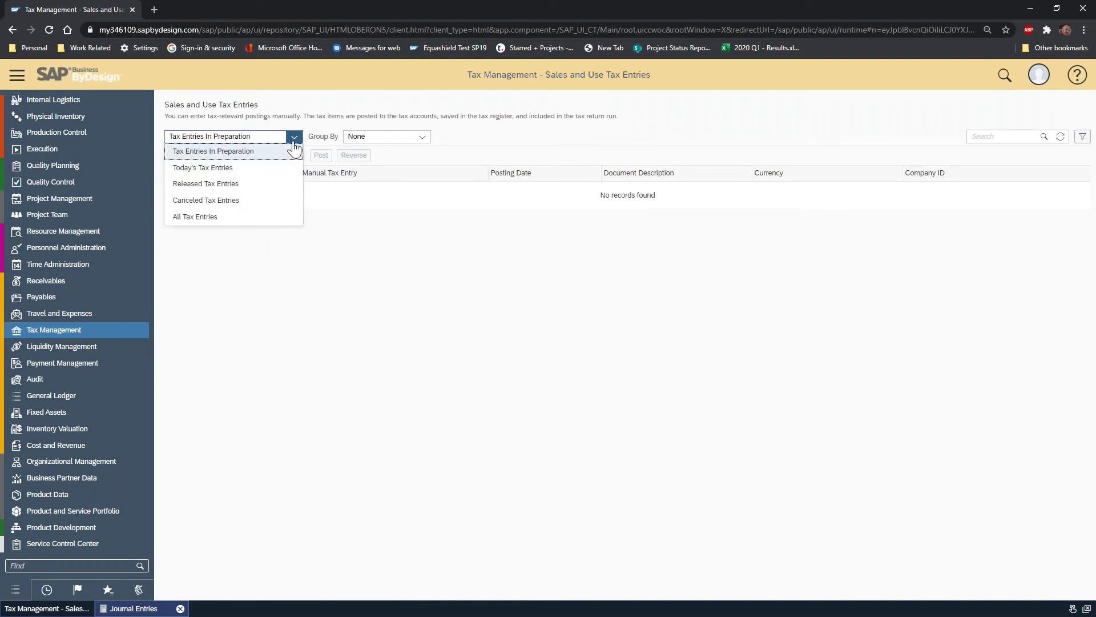
left_click(465, 132)
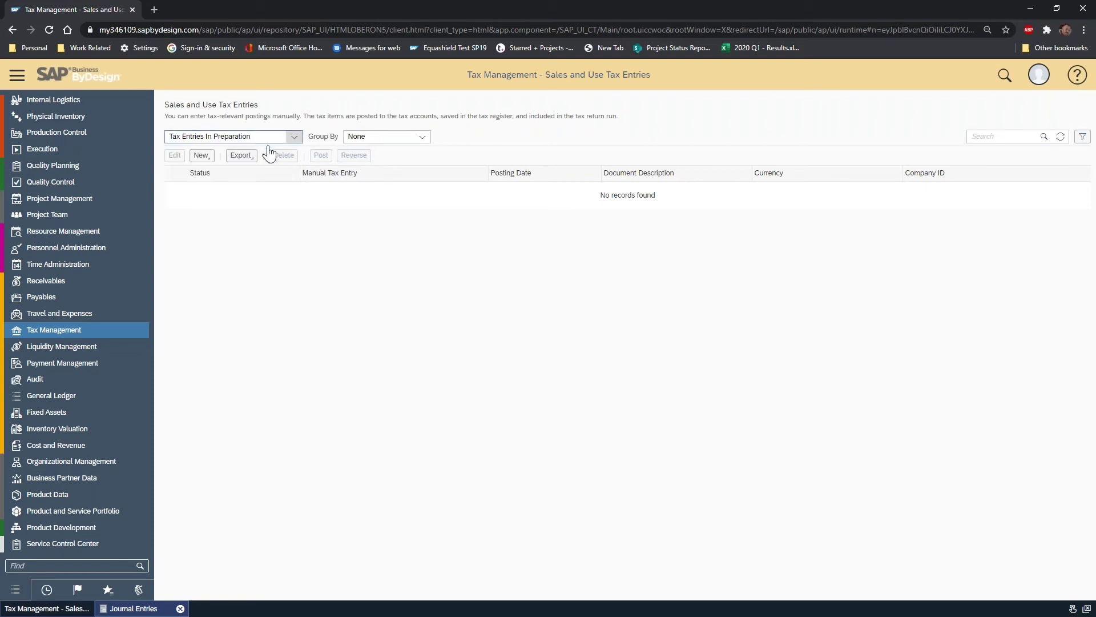
left_click(207, 155)
- Start a manual tax entry whose first line credits 100.00 to G/L account A-7380 Gifts
left_click(234, 173)
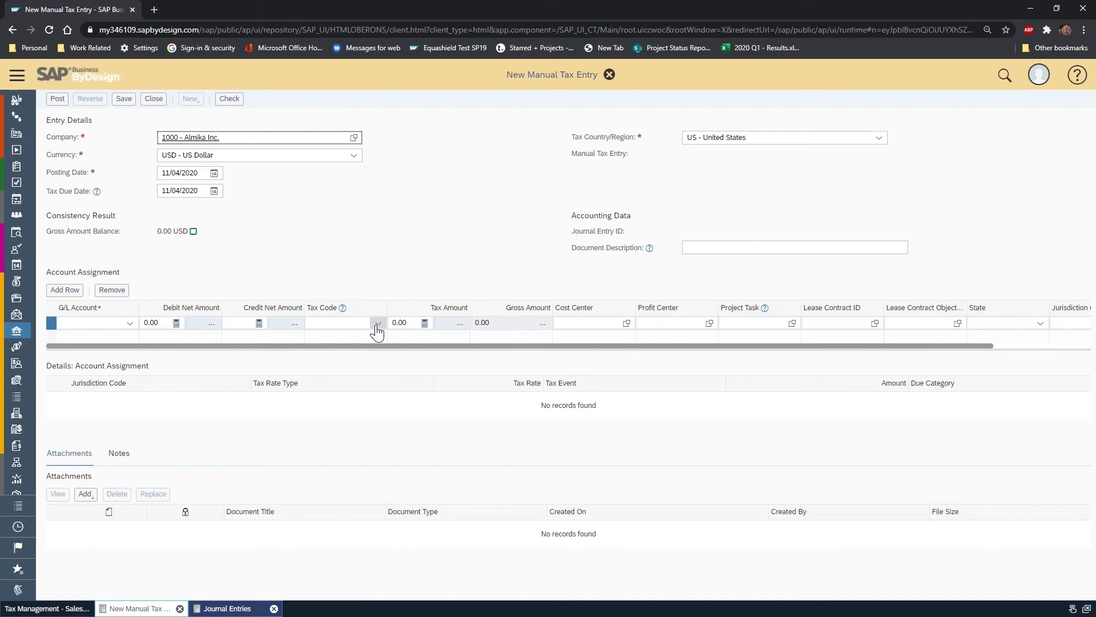
left_click(377, 327)
left_click(129, 324)
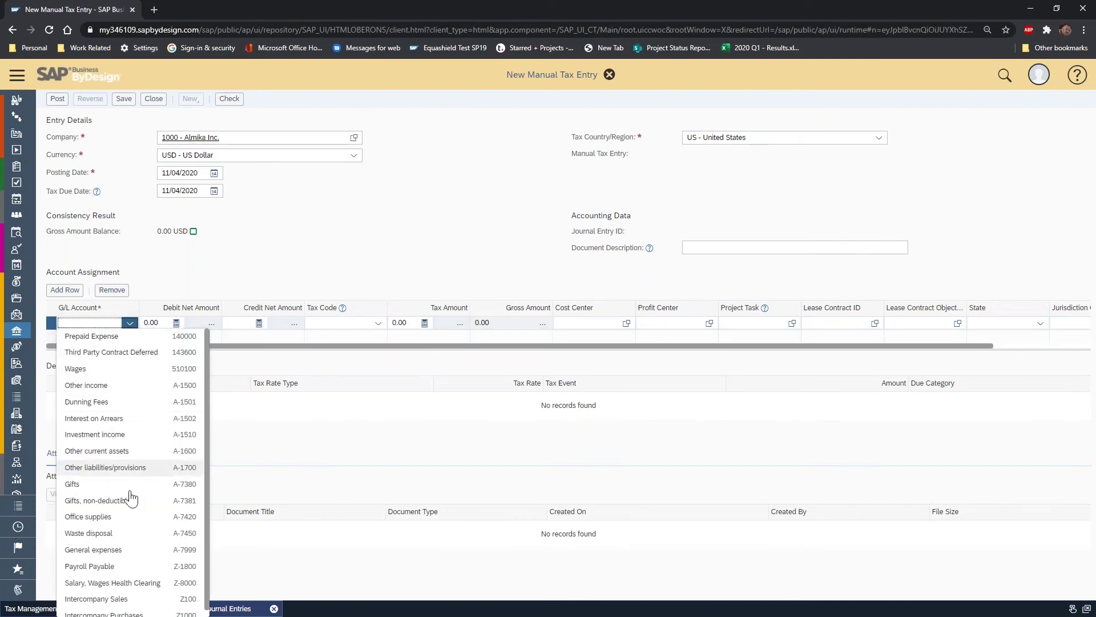
left_click(112, 485)
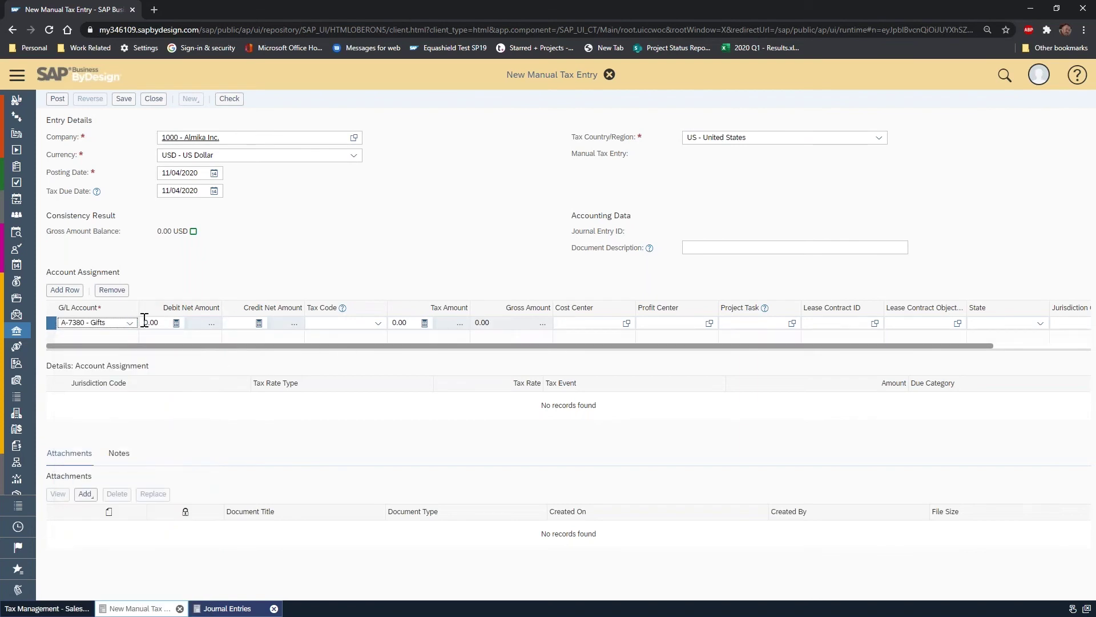
left_click(256, 323)
type("100")
key("Tab")
- Give the line tax code 501, state OH and jurisdiction Ohio-Cuyahoga County
left_click(378, 323)
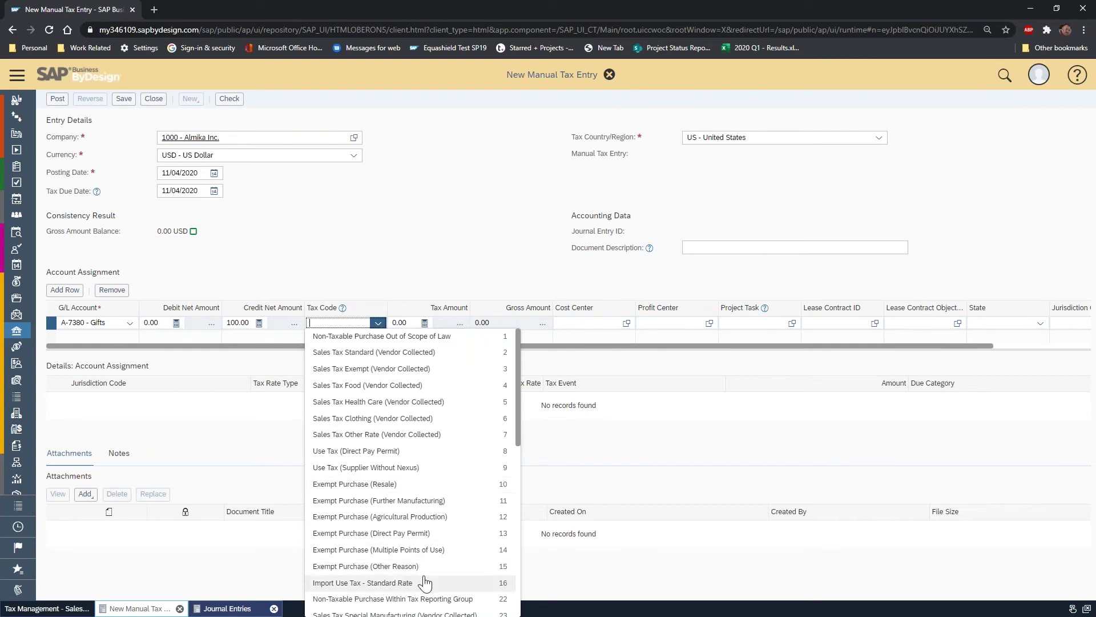
scroll(378, 517, "down", 3)
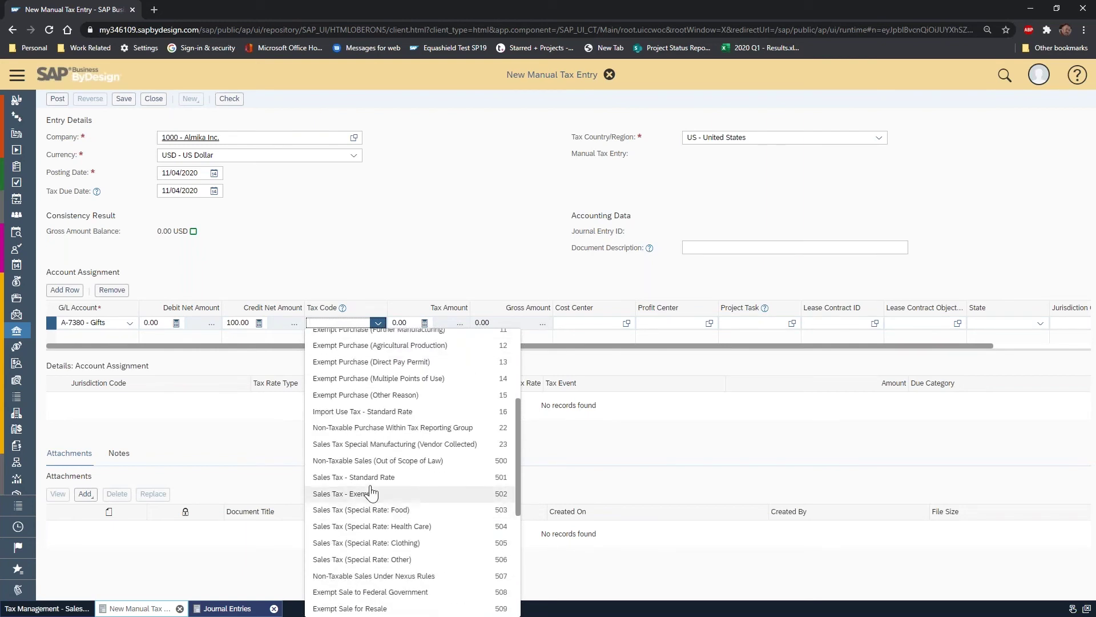
left_click(354, 477)
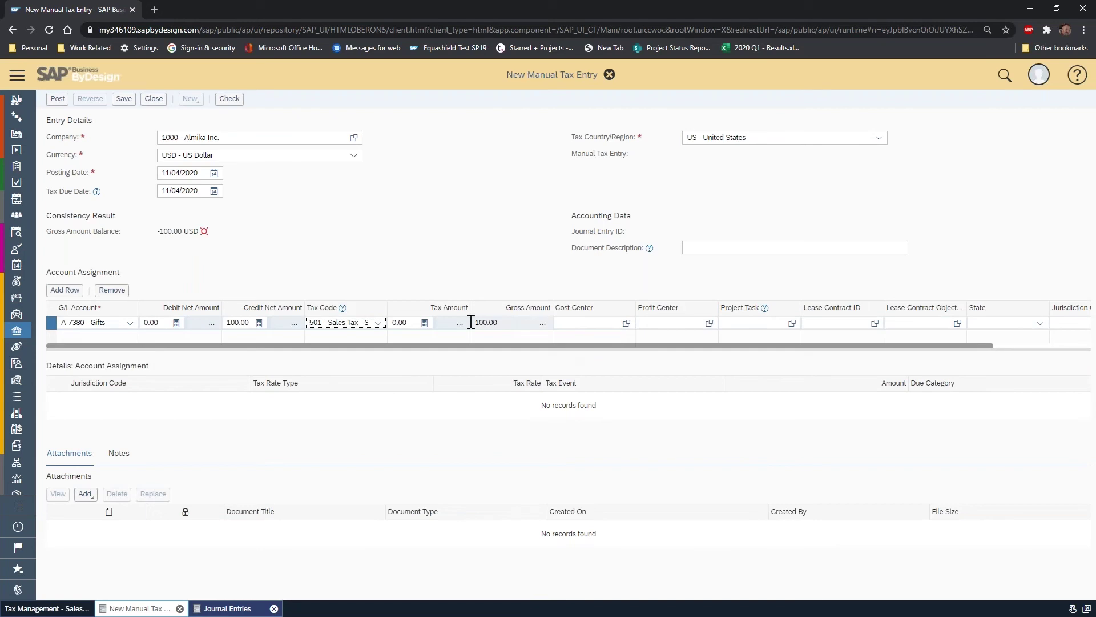
left_click(1043, 323)
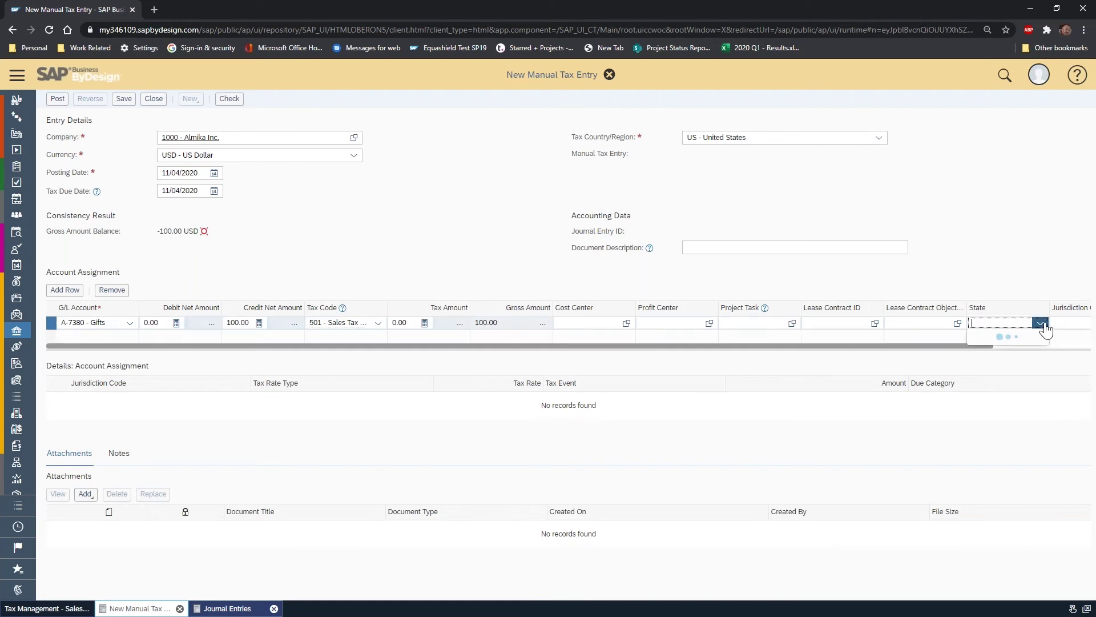
type("oh")
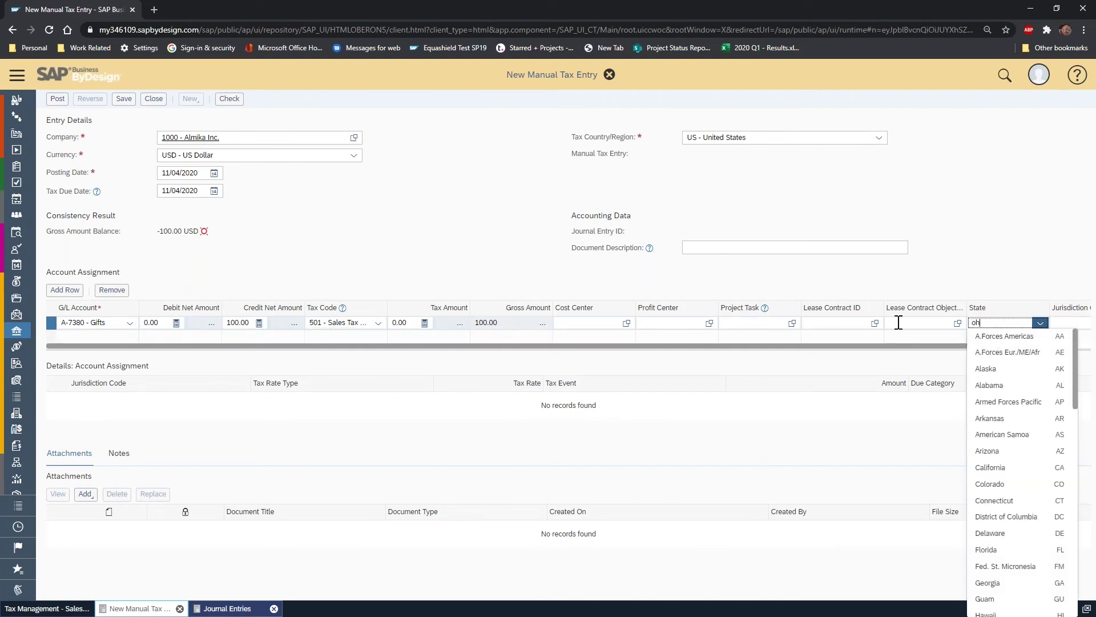
left_click(994, 340)
key("Tab")
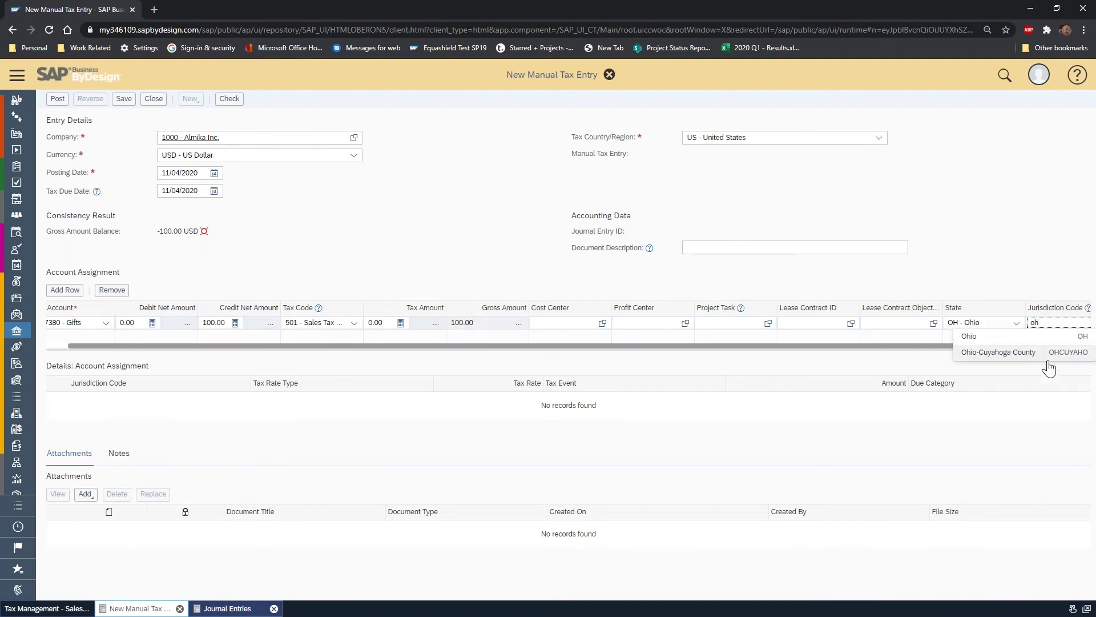
left_click(1028, 357)
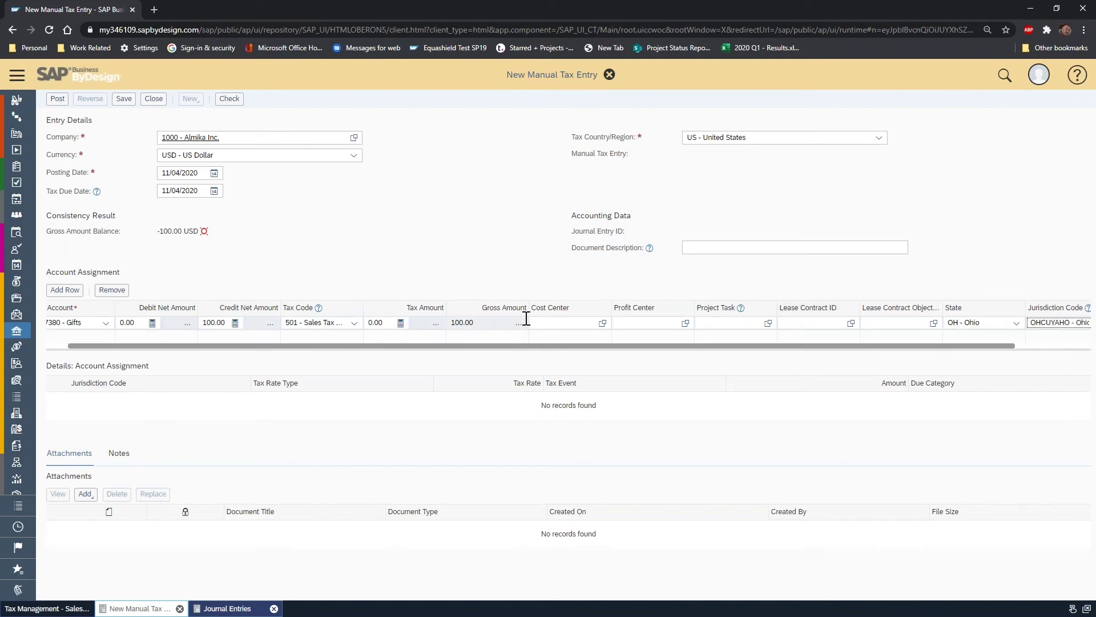
- Assign cost center A1110 Finance to the Gifts line
left_click_drag(240, 344, 128, 342)
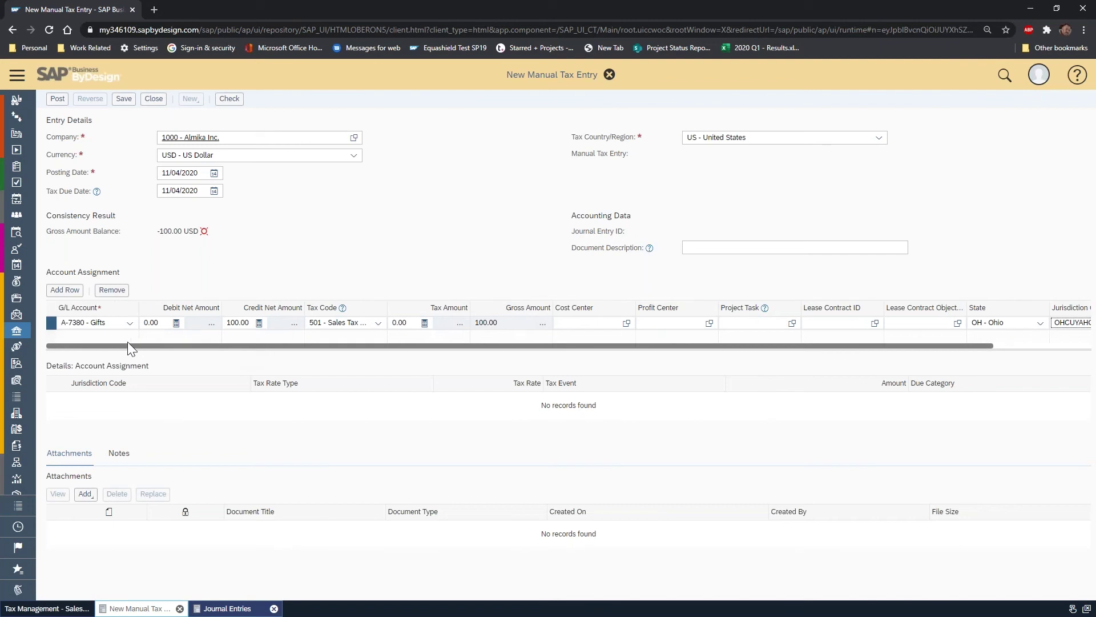
left_click(581, 322)
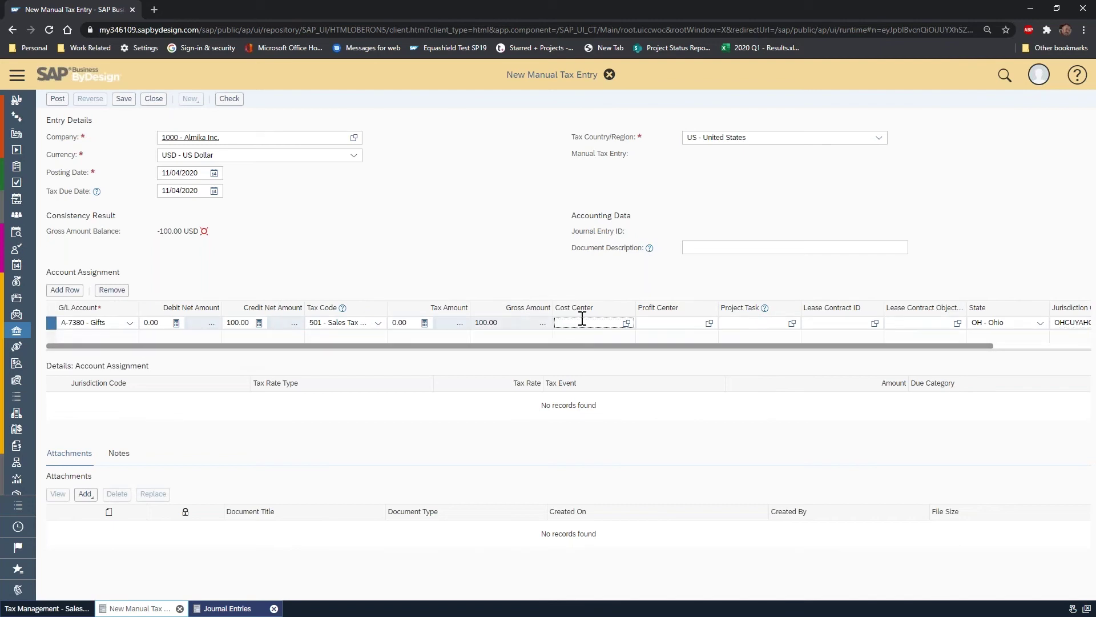
left_click(627, 323)
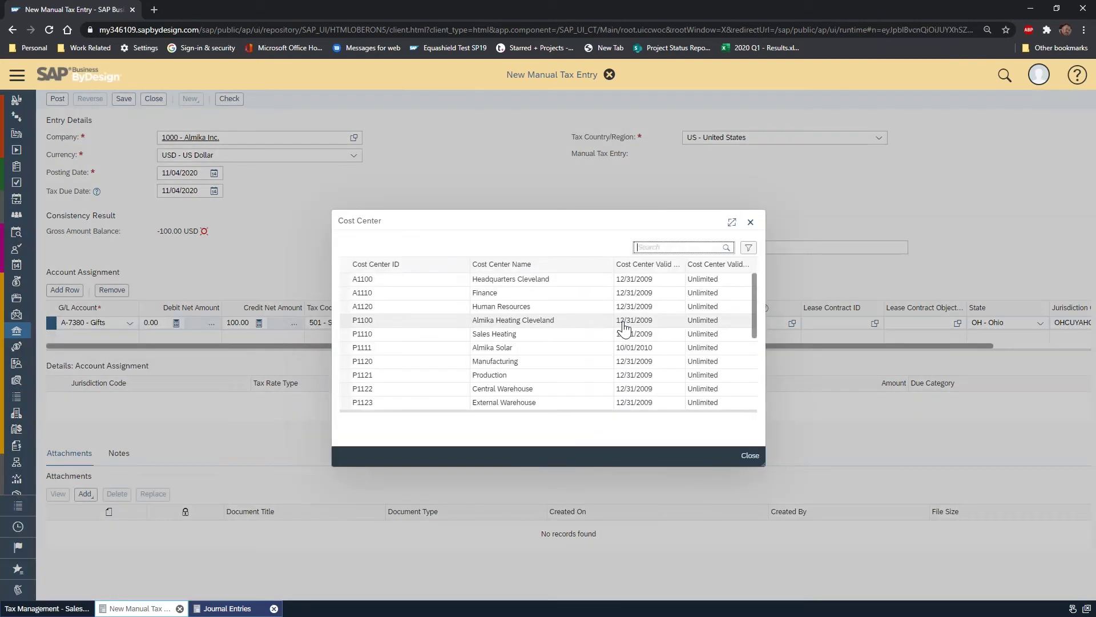
left_click(543, 296)
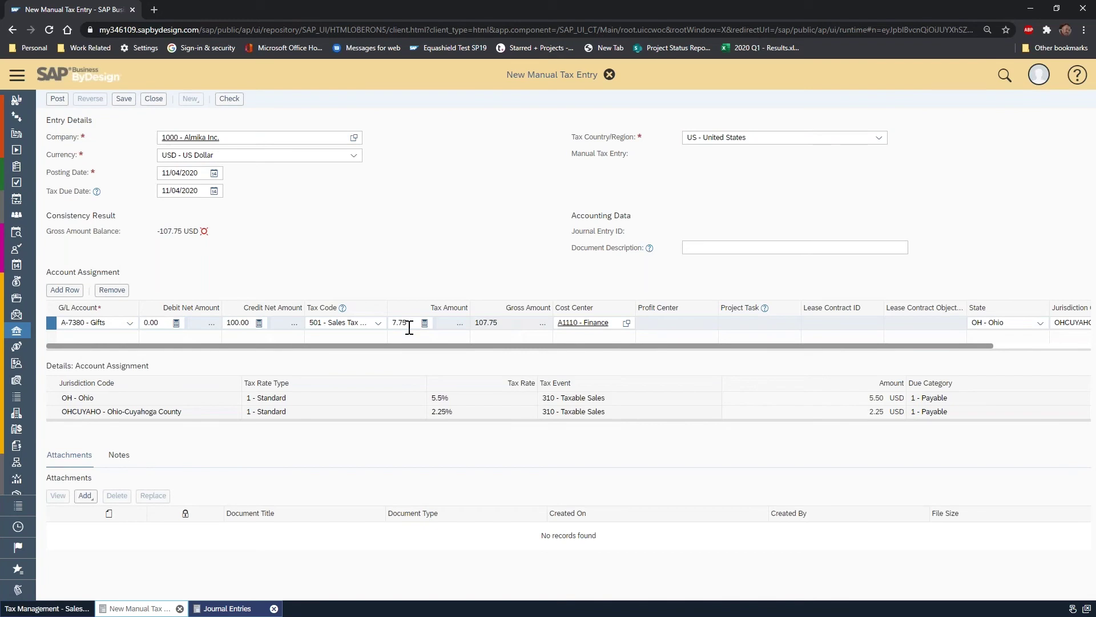
- Add a second line debiting 107.75 to A-7380 Gifts with cost center A1110 Finance
left_click(66, 291)
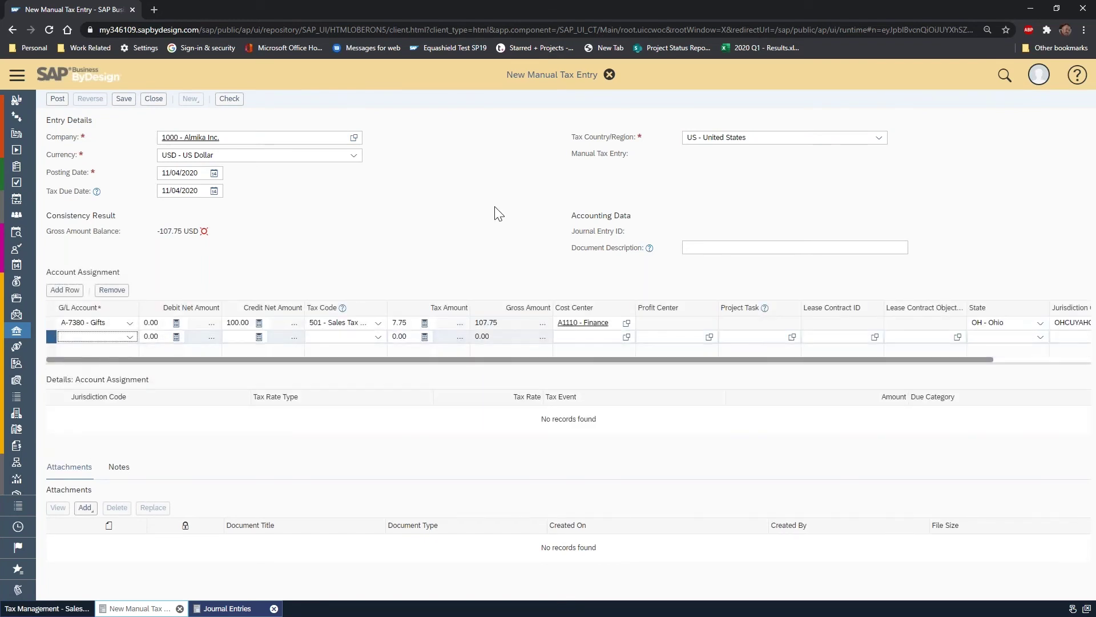
type("gl")
left_click(86, 348)
key("Tab")
type("107.75")
key("Tab")
left_click(368, 338)
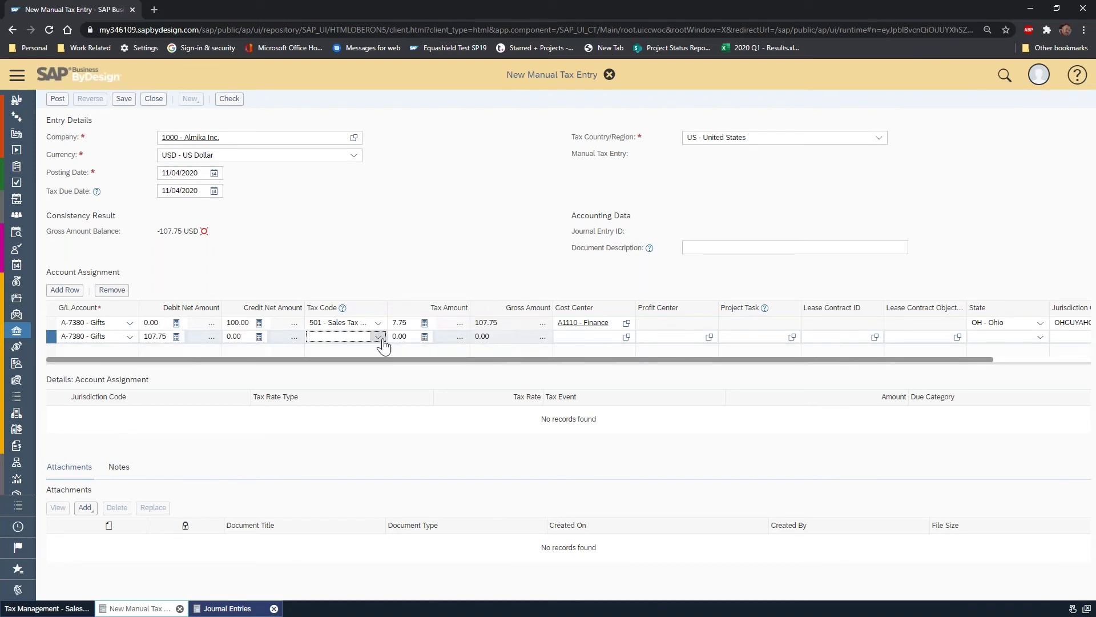
left_click(604, 341)
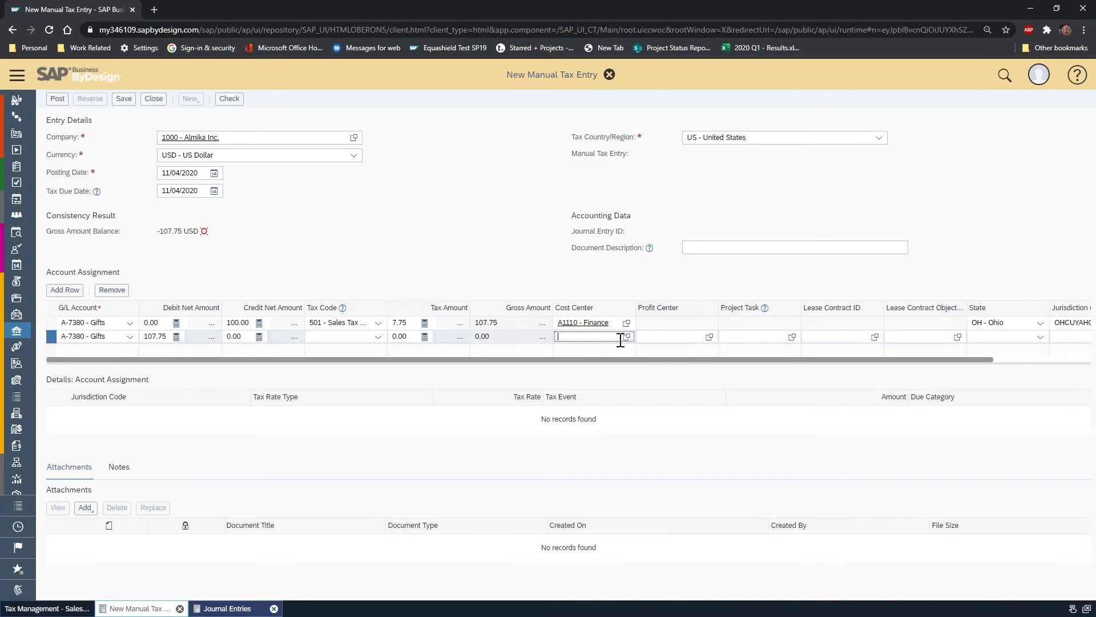
left_click(625, 337)
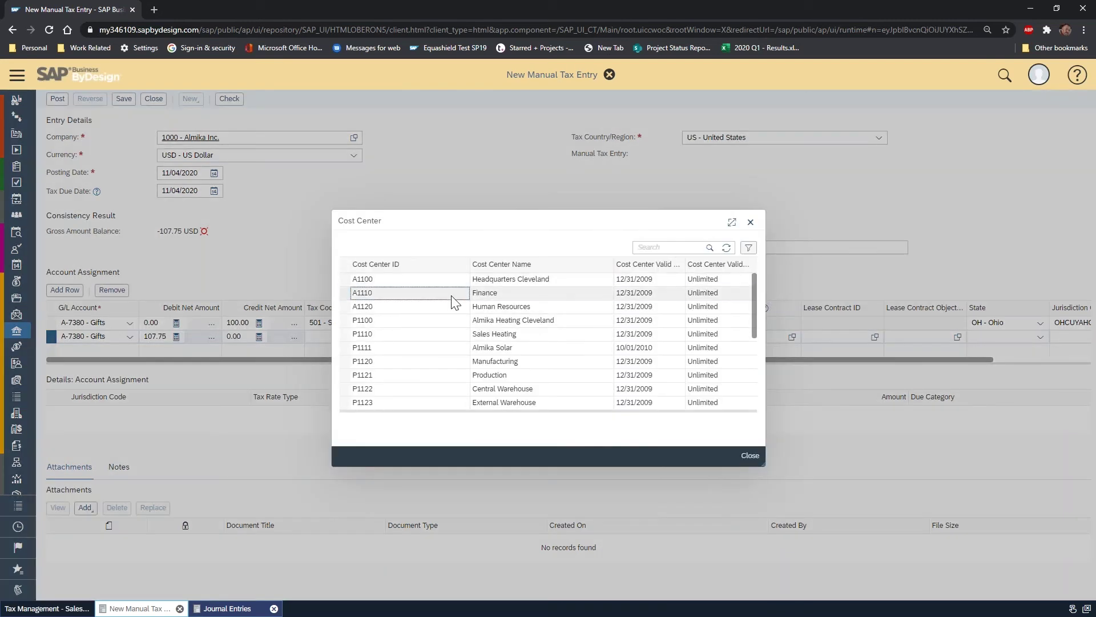
left_click(452, 295)
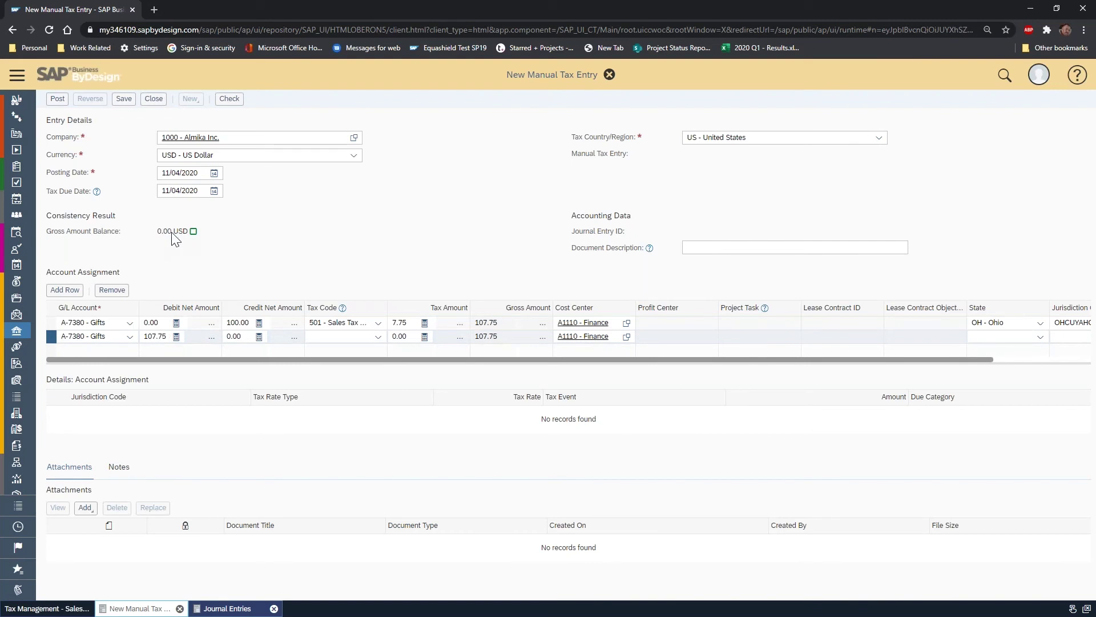
- Check the tax entry, describe it as 'Invoice tax was overlooked', and post it
left_click(229, 101)
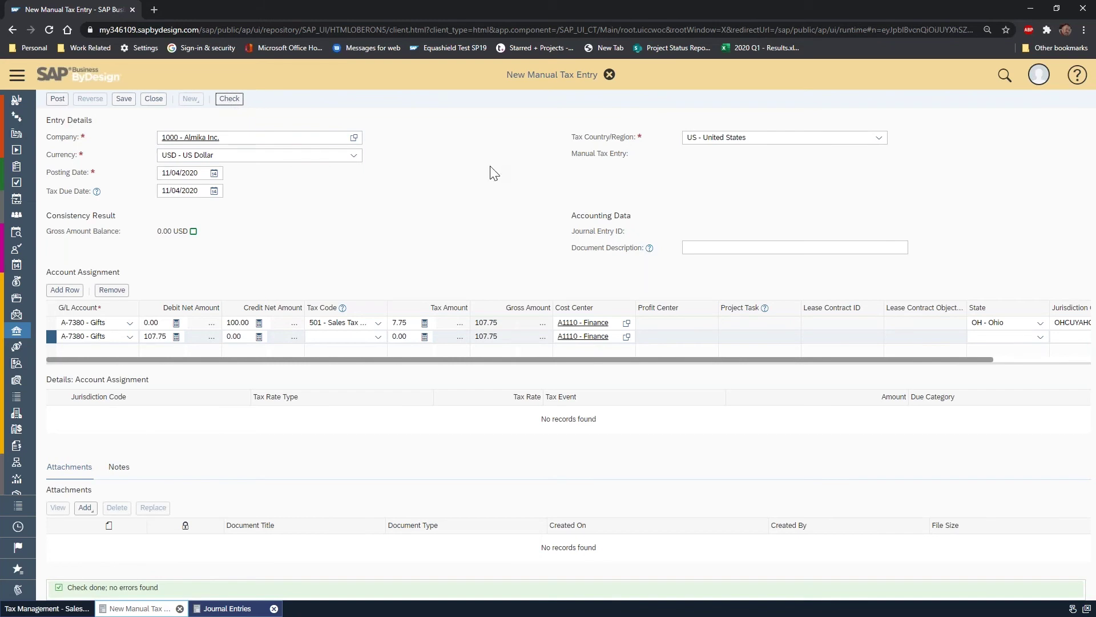
left_click(720, 253)
type("Invoice tax w")
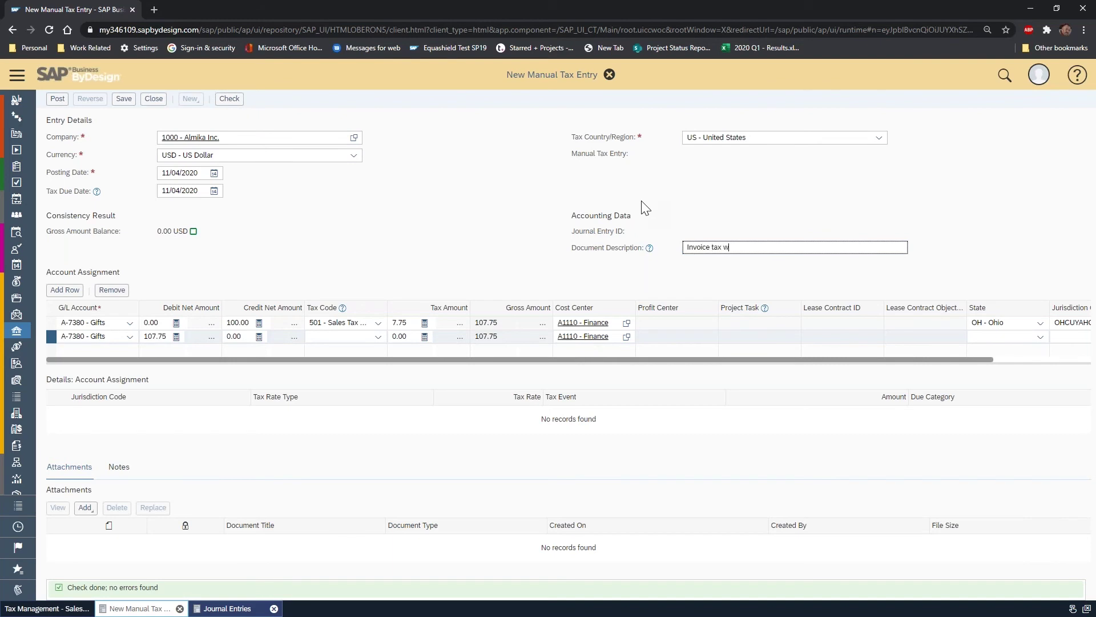
type("as overlooked")
left_click(58, 100)
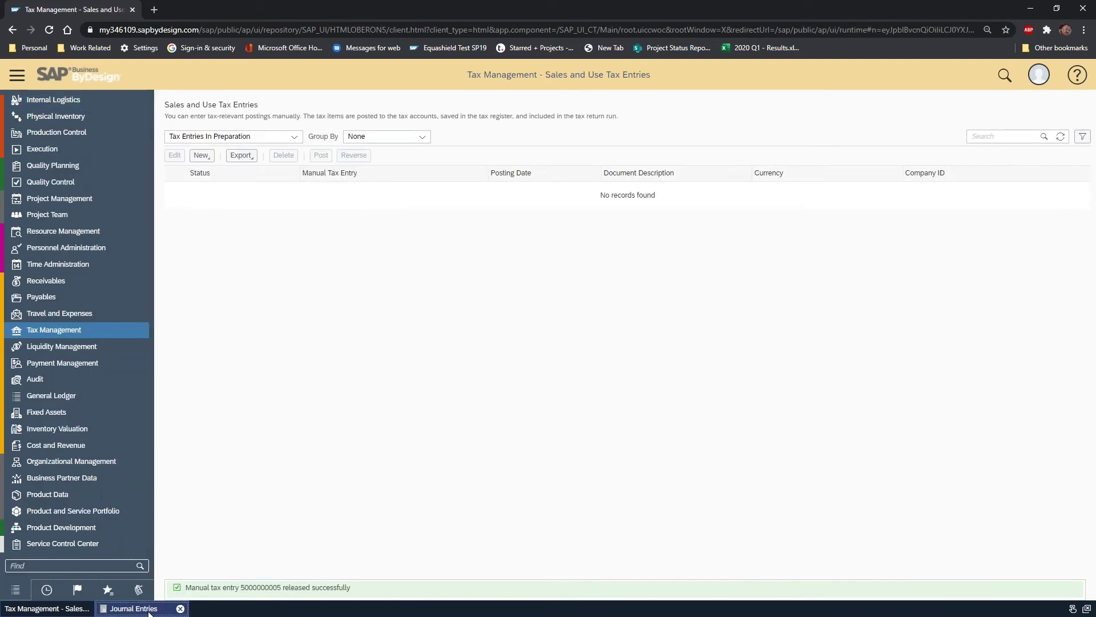
- List today's postings in the refreshed Journal Entries view
left_click(147, 613)
left_click(1040, 135)
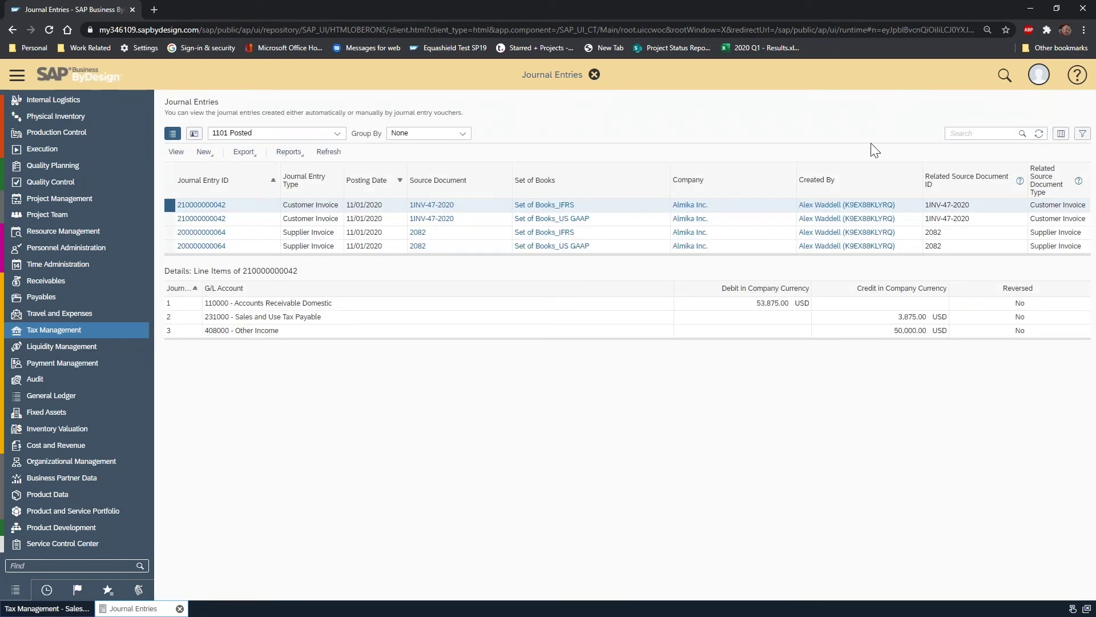
left_click(336, 133)
left_click(242, 147)
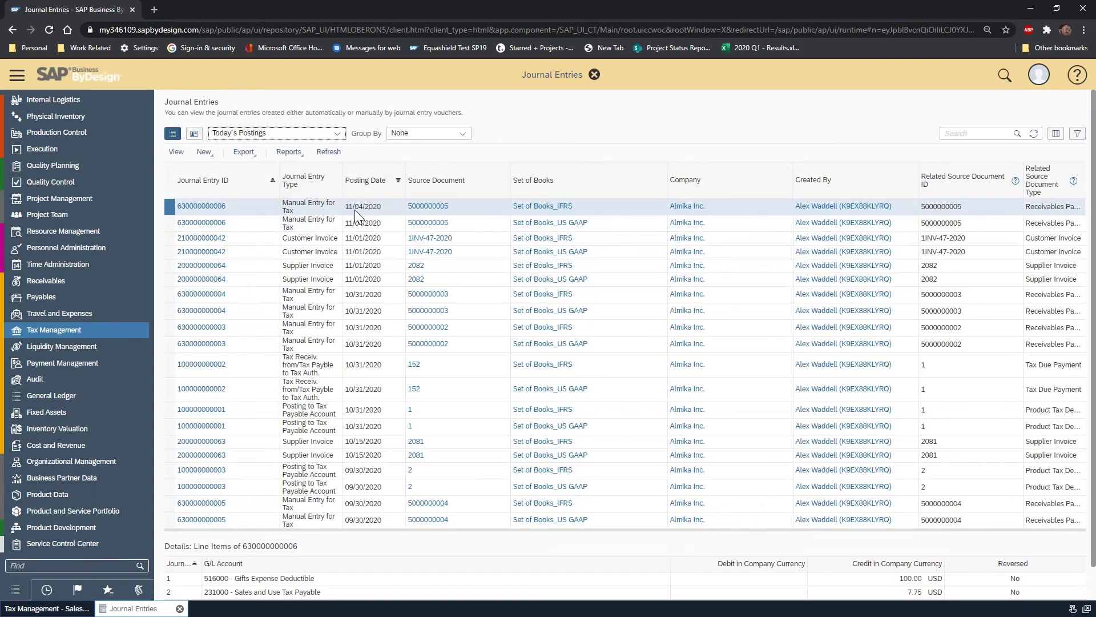
left_click(676, 529)
left_click(221, 209)
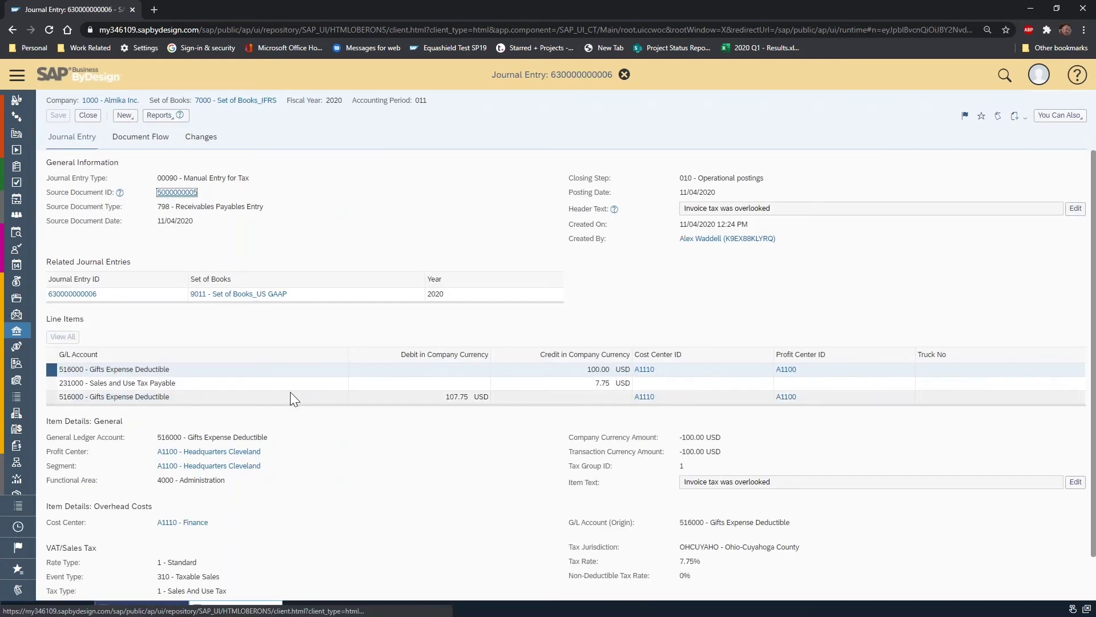
left_click(51, 382)
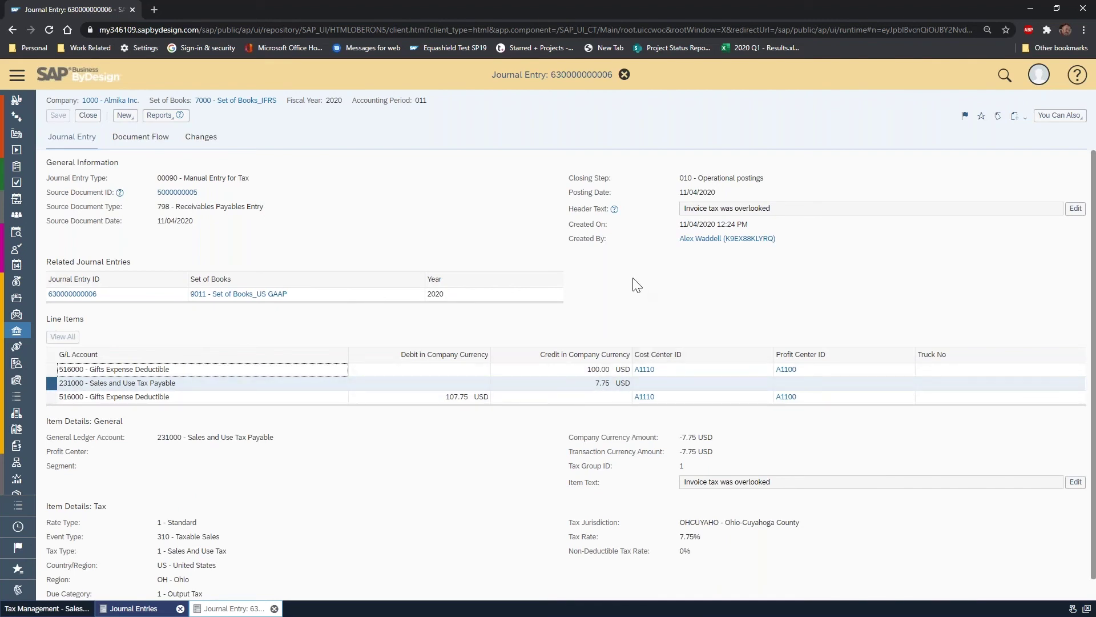
left_click(86, 120)
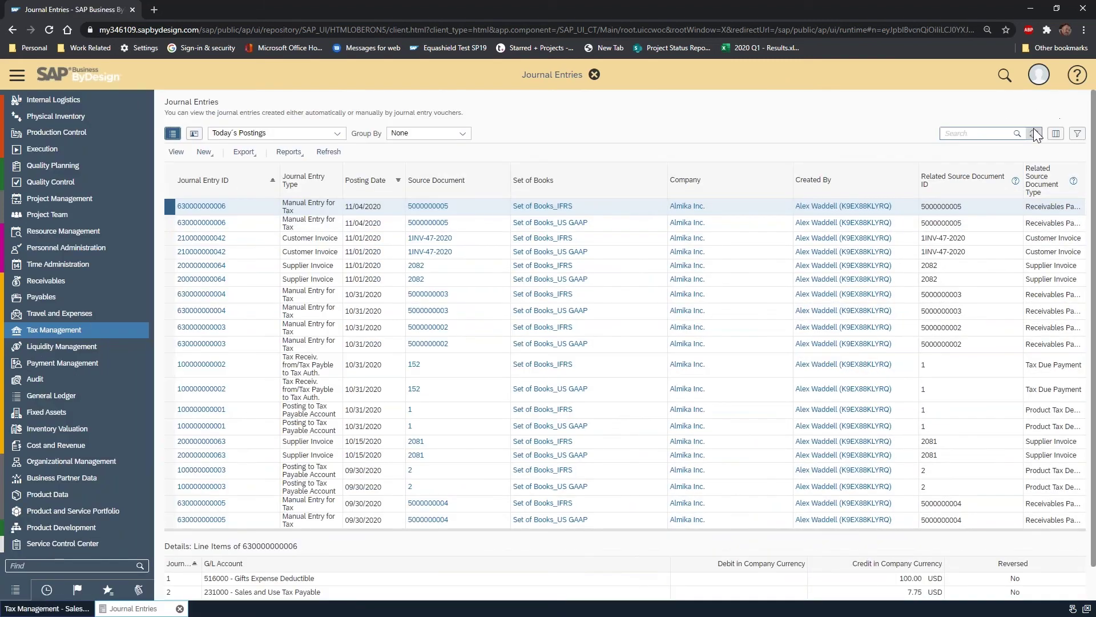
- Open Tax Management's Sales and Use Tax Return Runs and show All Tax Return Runs
left_click(111, 331)
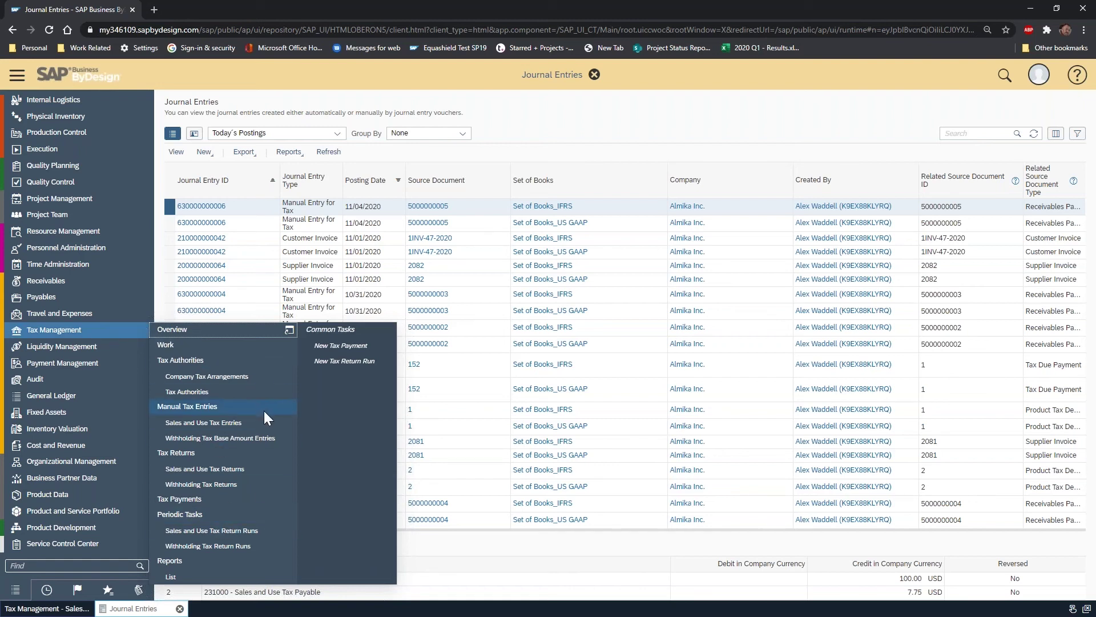
left_click(258, 536)
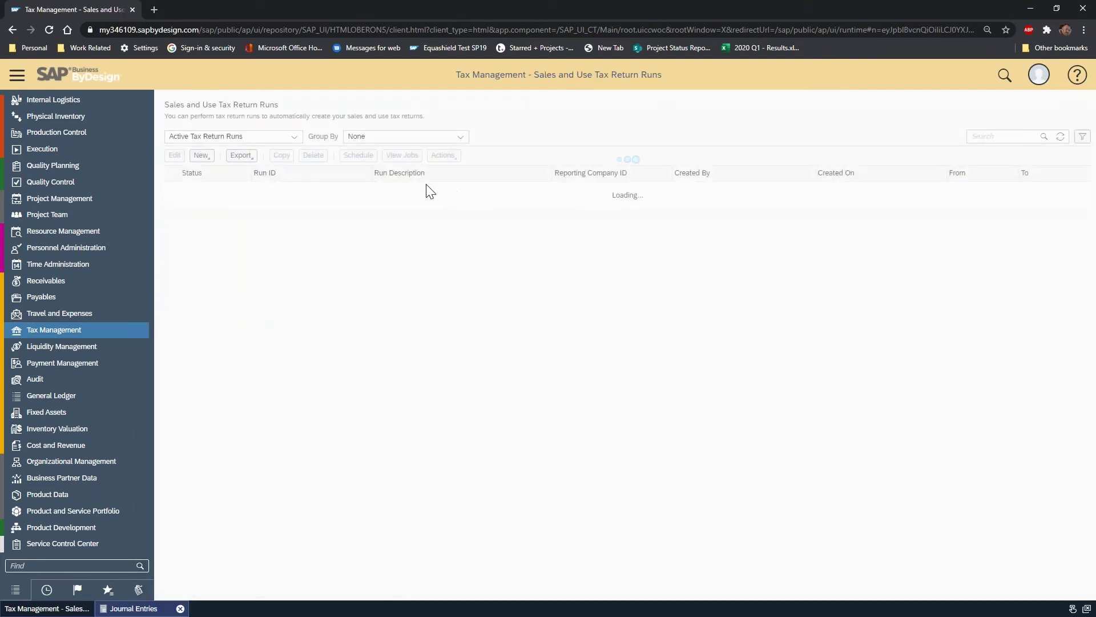
left_click(211, 169)
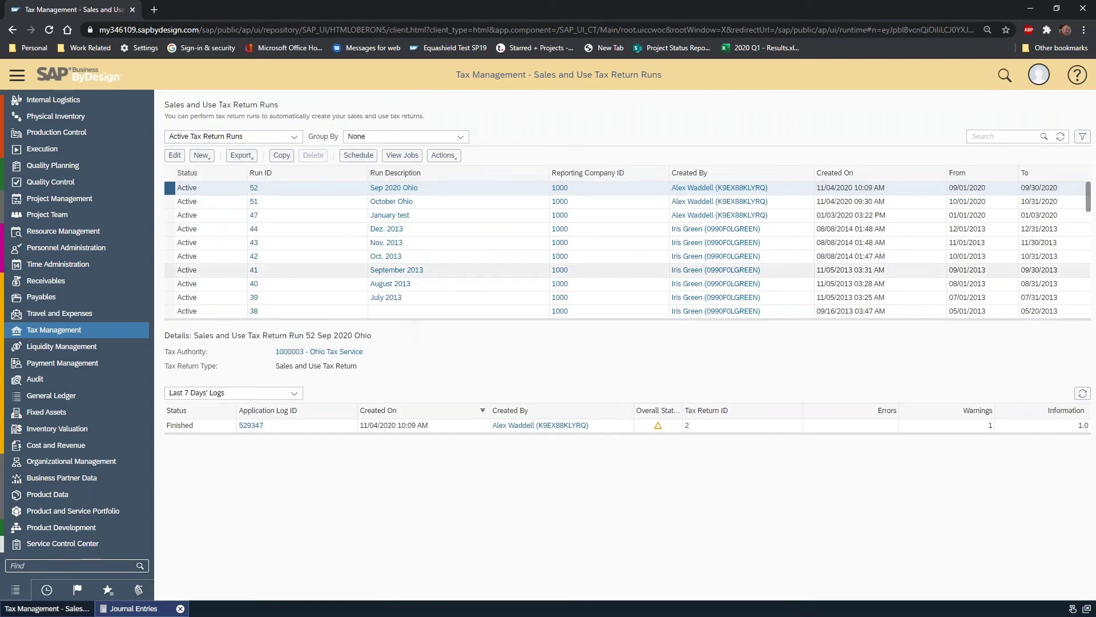
left_click(292, 137)
left_click(243, 216)
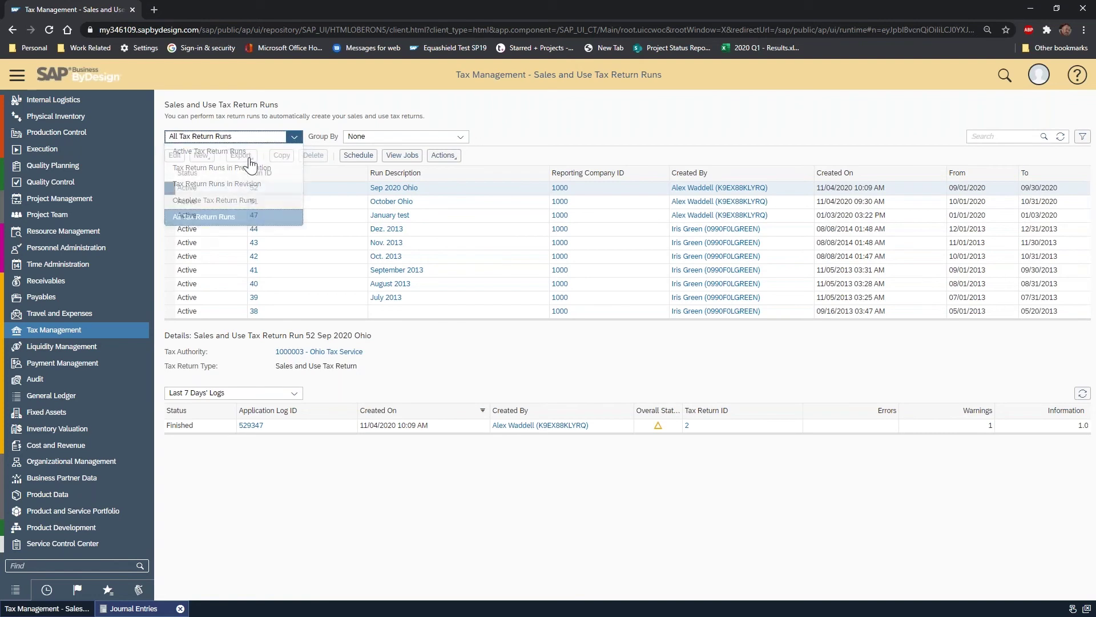
- Create a new tax return run from the New menu
left_click(293, 137)
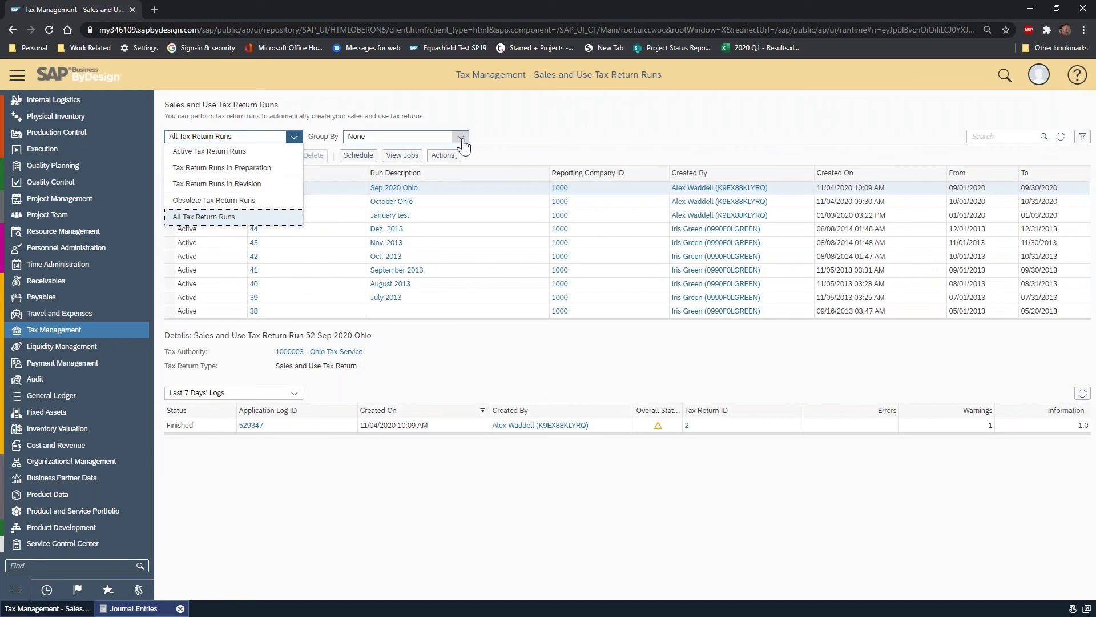
left_click(329, 115)
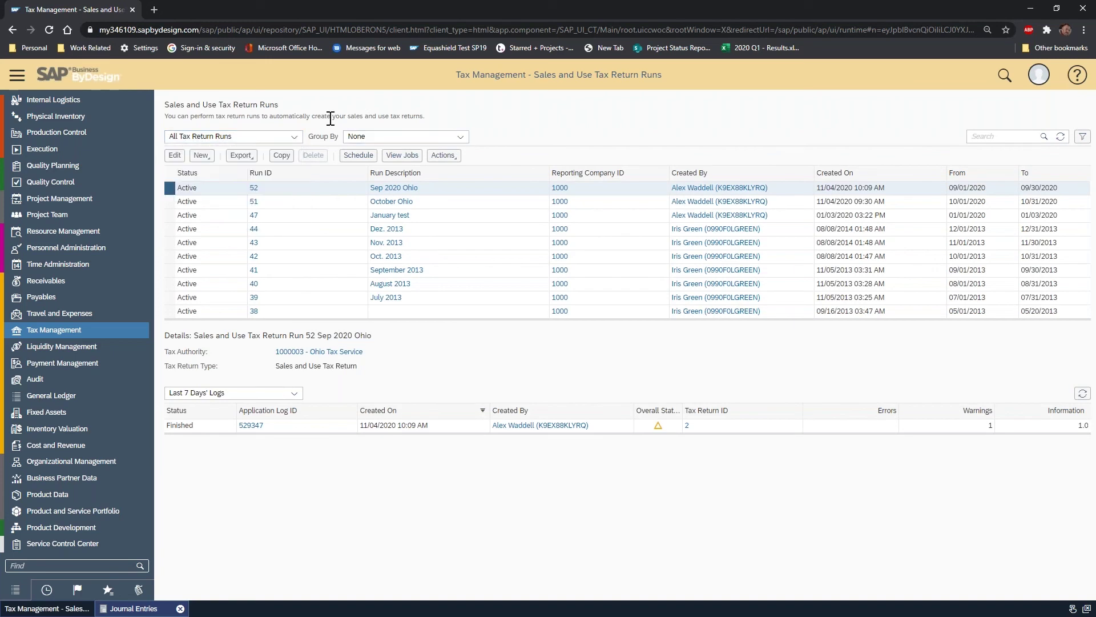
left_click(202, 155)
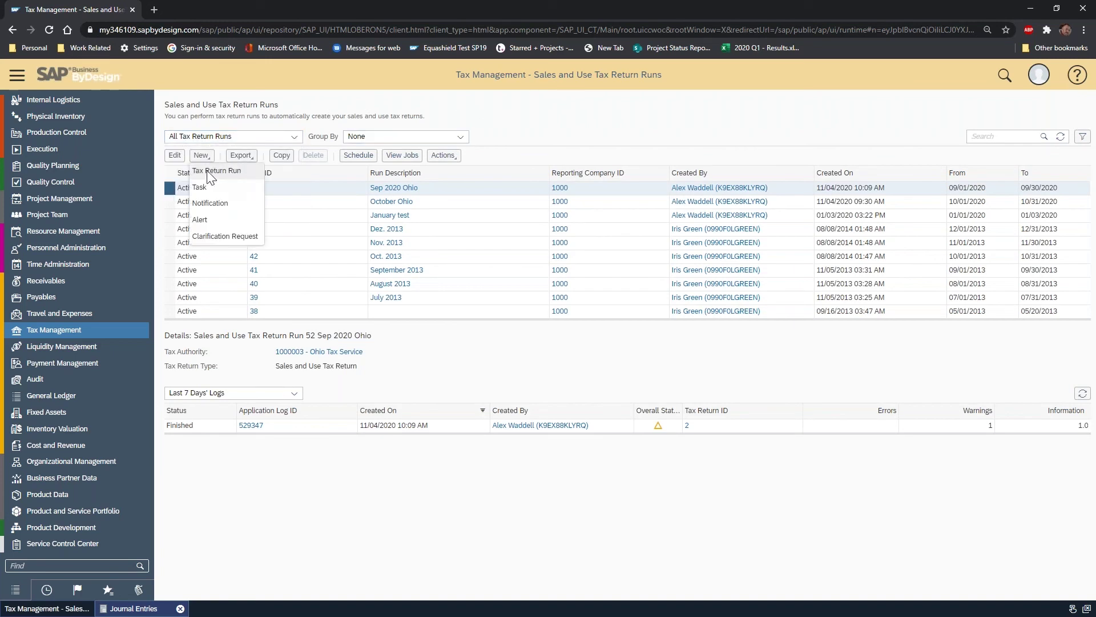
left_click(211, 174)
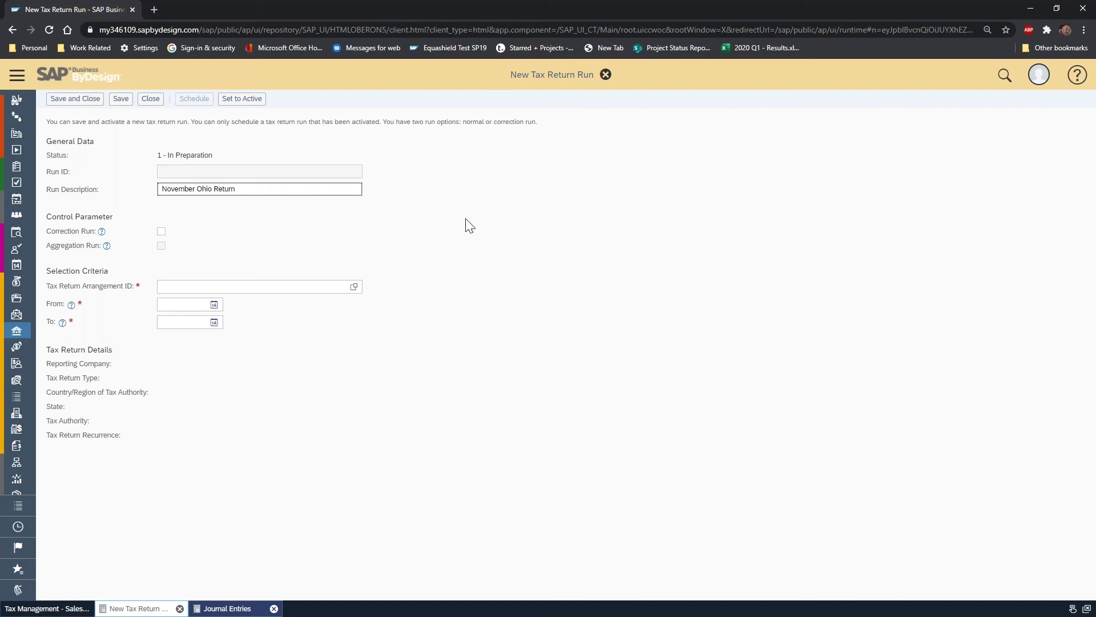
- Choose the SALESUSETAXRETURN tax return arrangement from the value help list
left_click(347, 288)
left_click(348, 287)
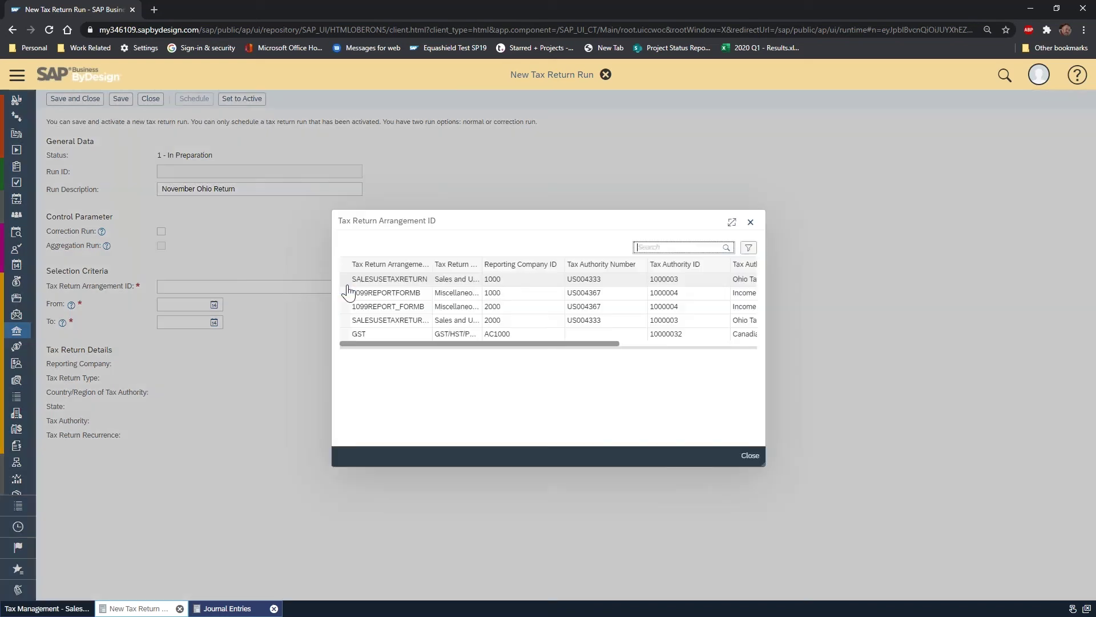
left_click_drag(762, 463, 919, 491)
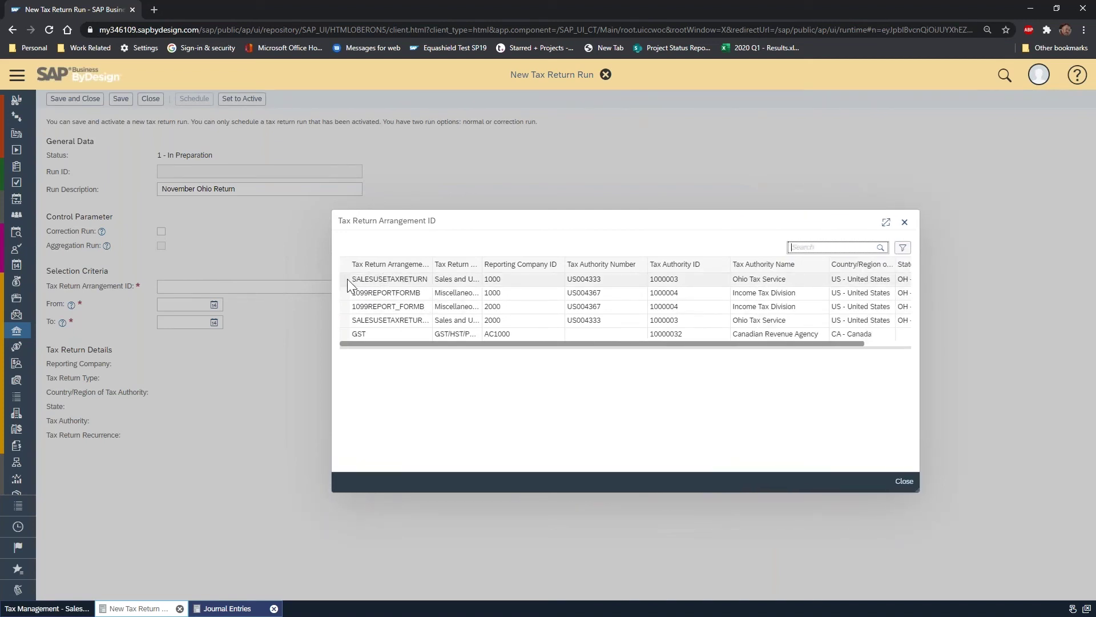
left_click_drag(432, 264, 490, 264)
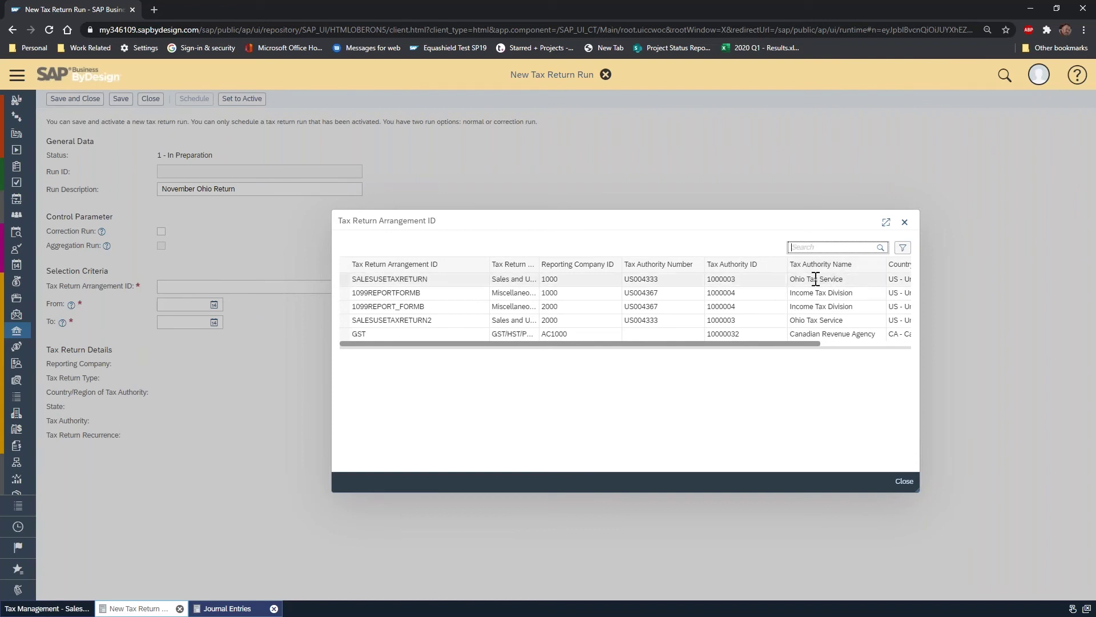
left_click(345, 280)
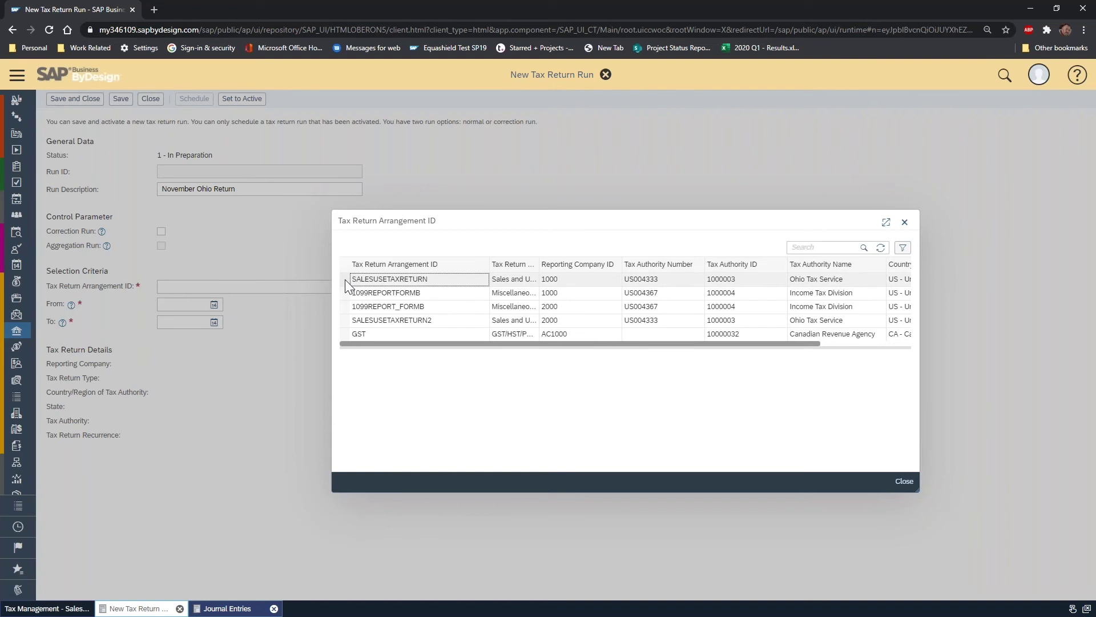
left_click(345, 279)
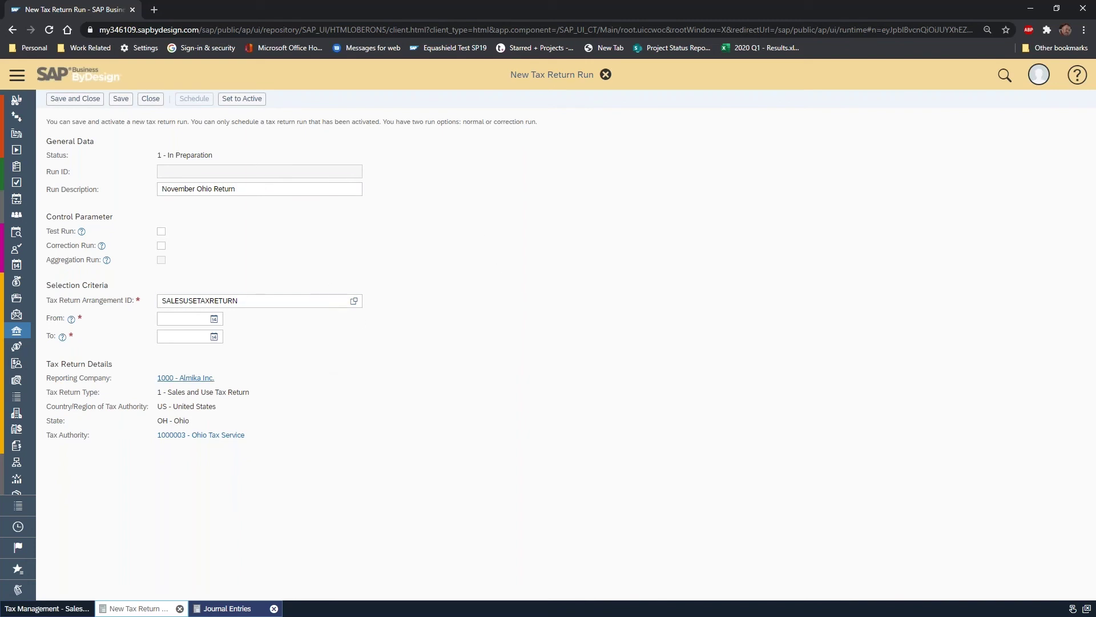
- Set the run period to 11/01/2020 through 11/04/2020 and set run 53 to active
left_click(181, 318)
key("Tab")
type("11/04")
key("Tab")
left_click(256, 104)
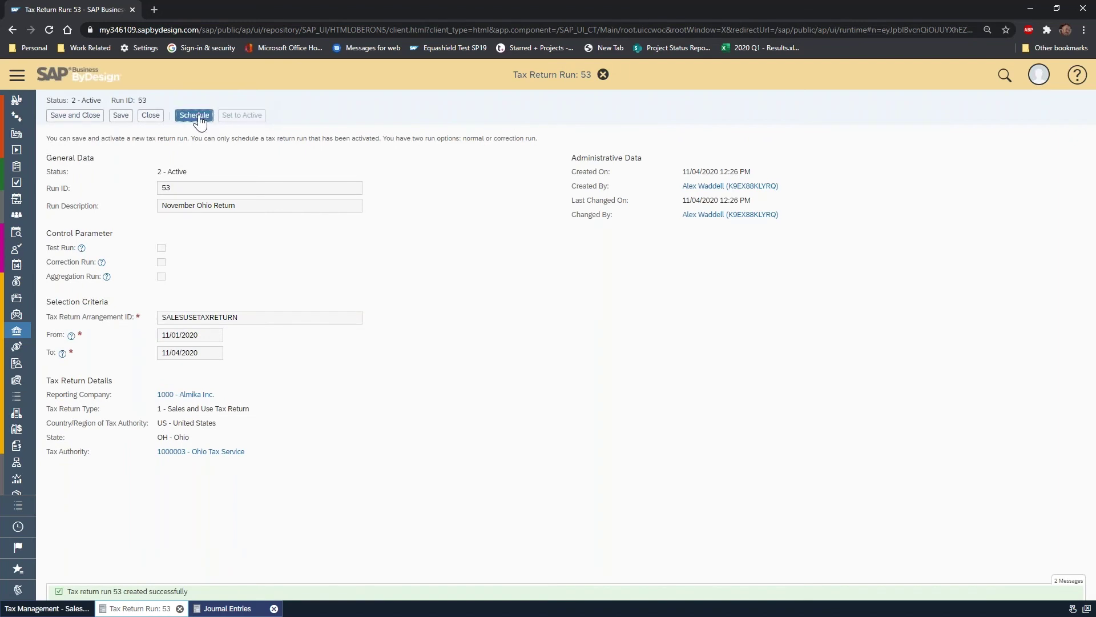
- Schedule run 53 to start immediately, save the schedule, and close the run
left_click(194, 116)
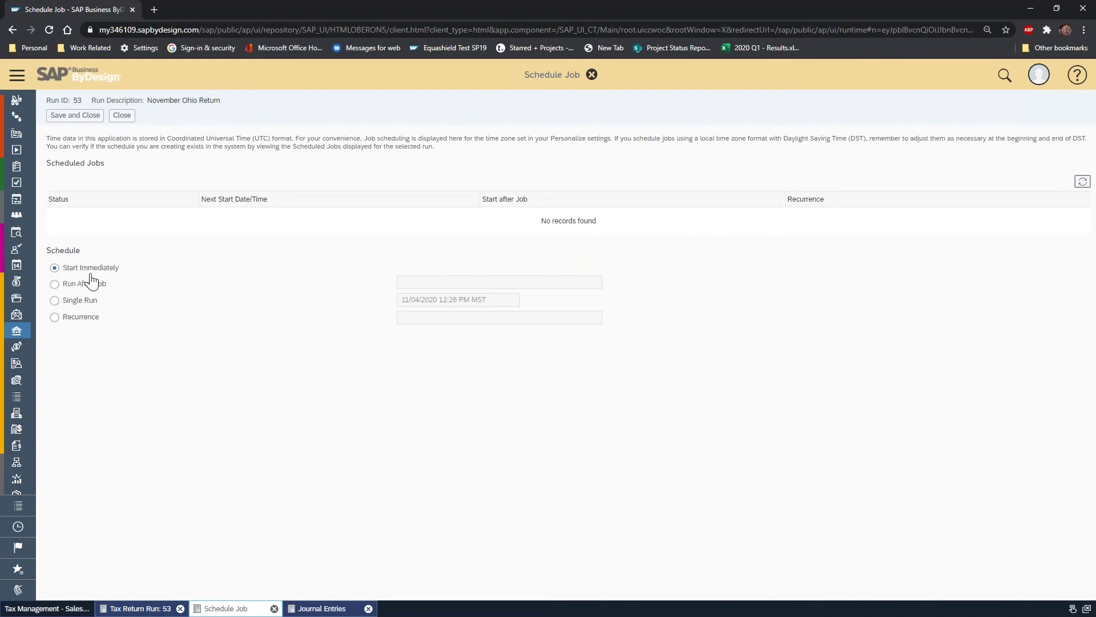
left_click(86, 116)
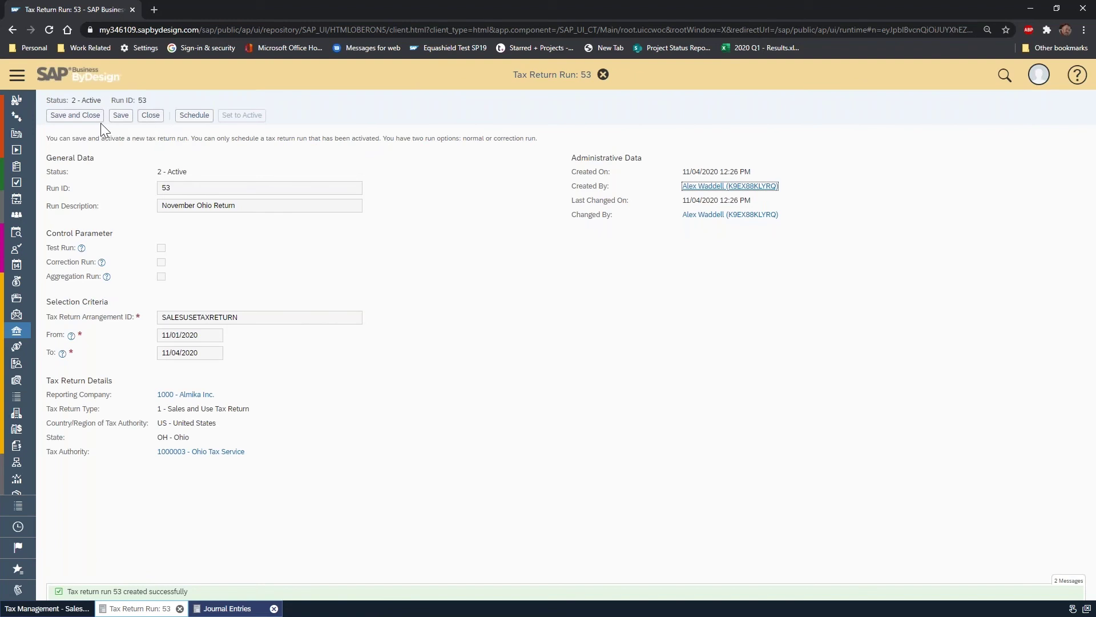
left_click(147, 116)
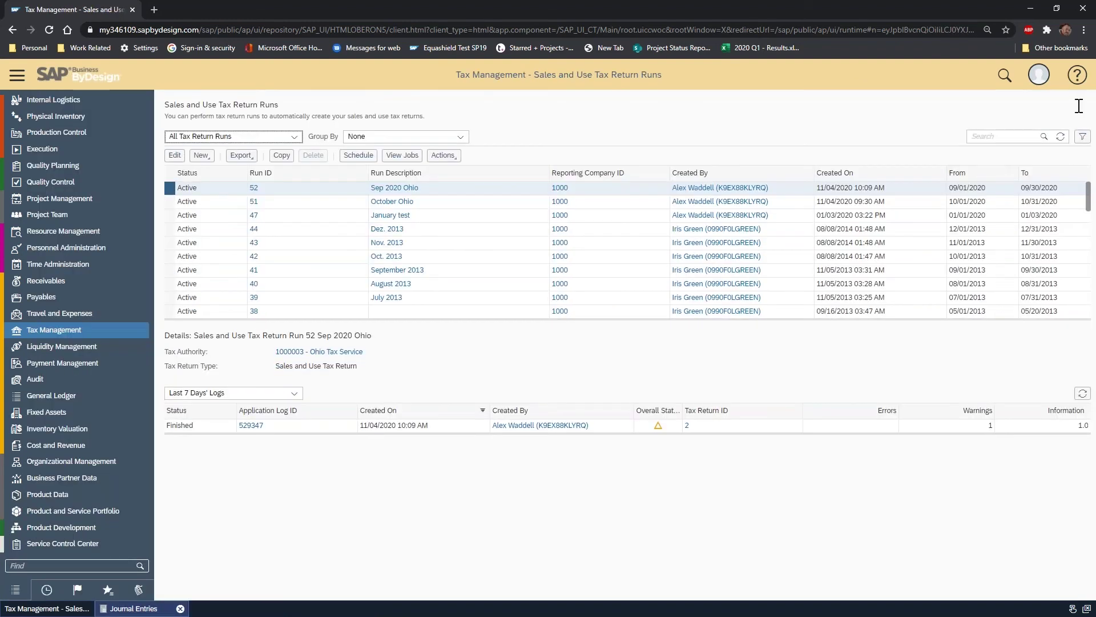
- Refresh the runs list until run 53 finishes, then open its application log 529352
left_click(1060, 137)
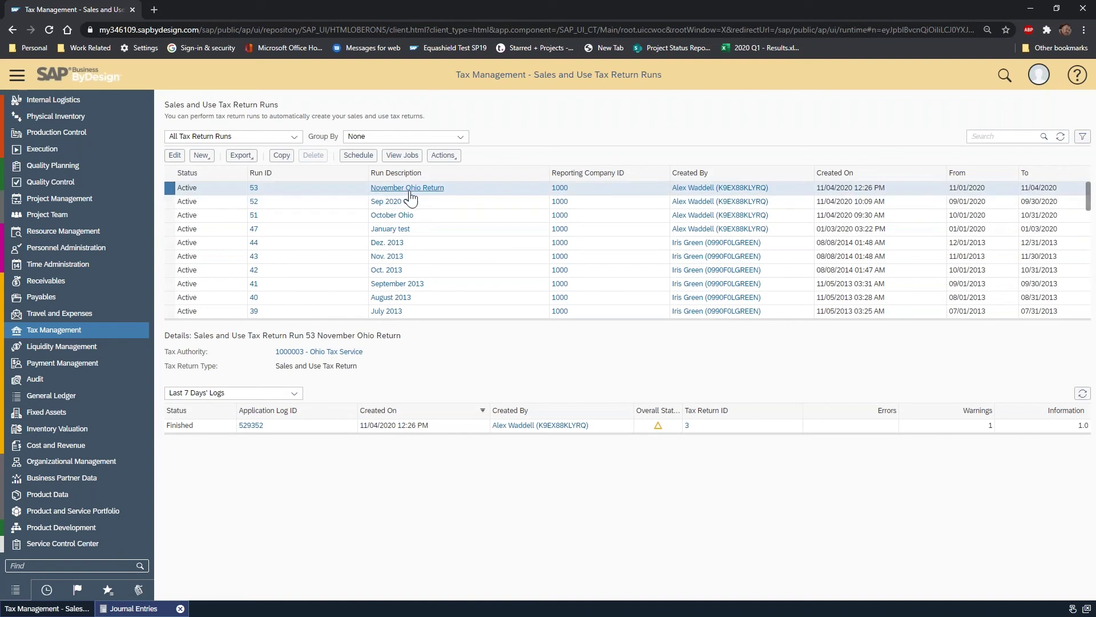
left_click(1060, 137)
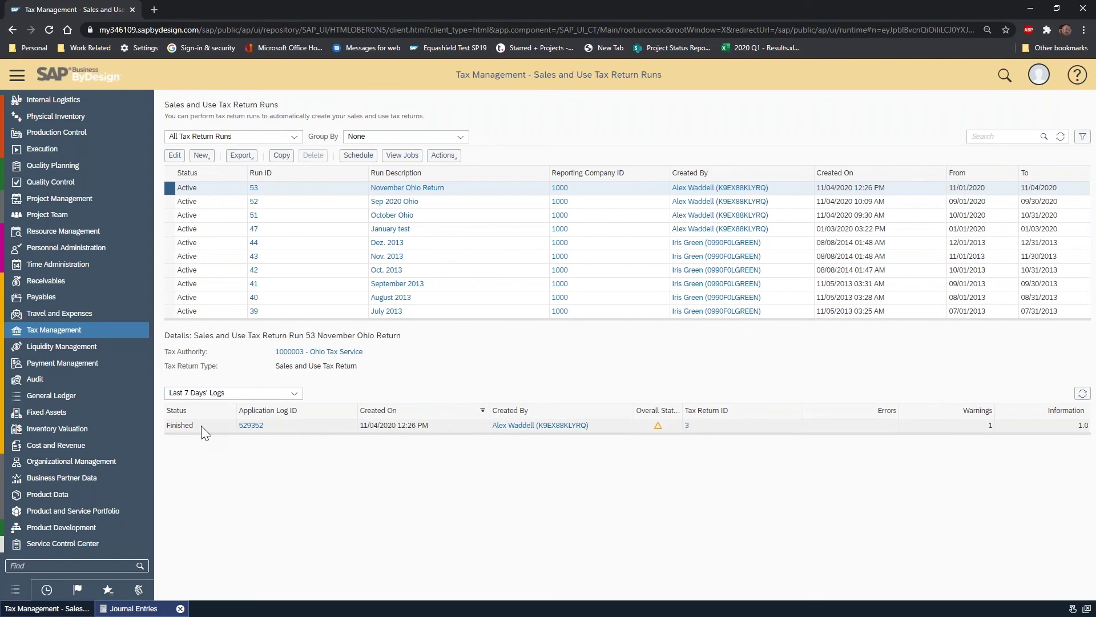
left_click(242, 427)
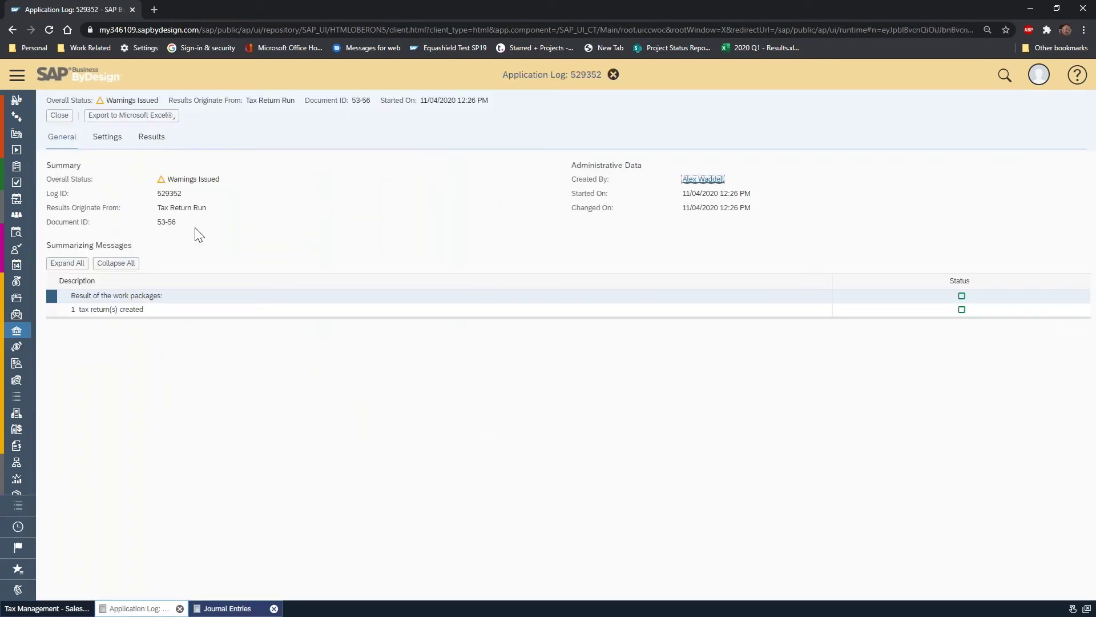
- Check log 529352's Settings, Results and General tabs, including warning counts, then close it
left_click(107, 140)
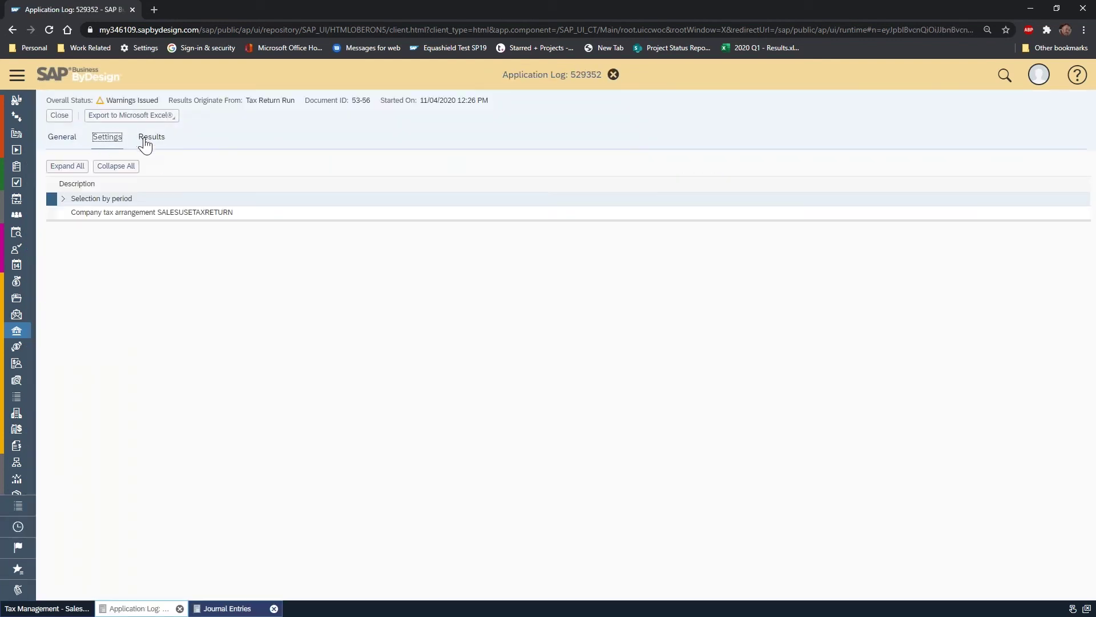
left_click(144, 143)
left_click(61, 140)
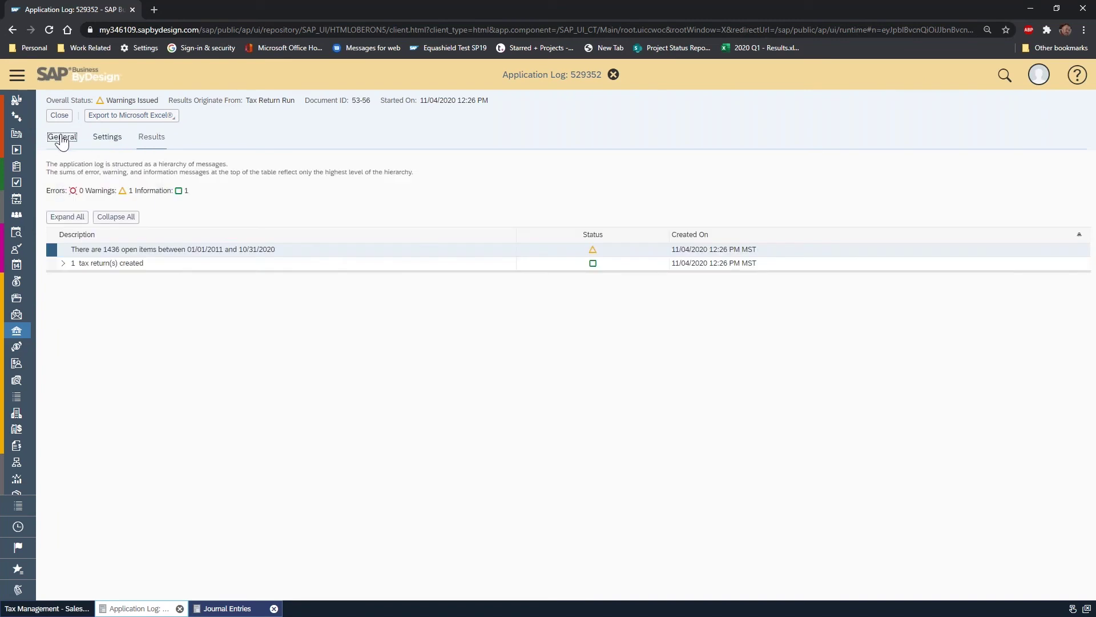
left_click(105, 143)
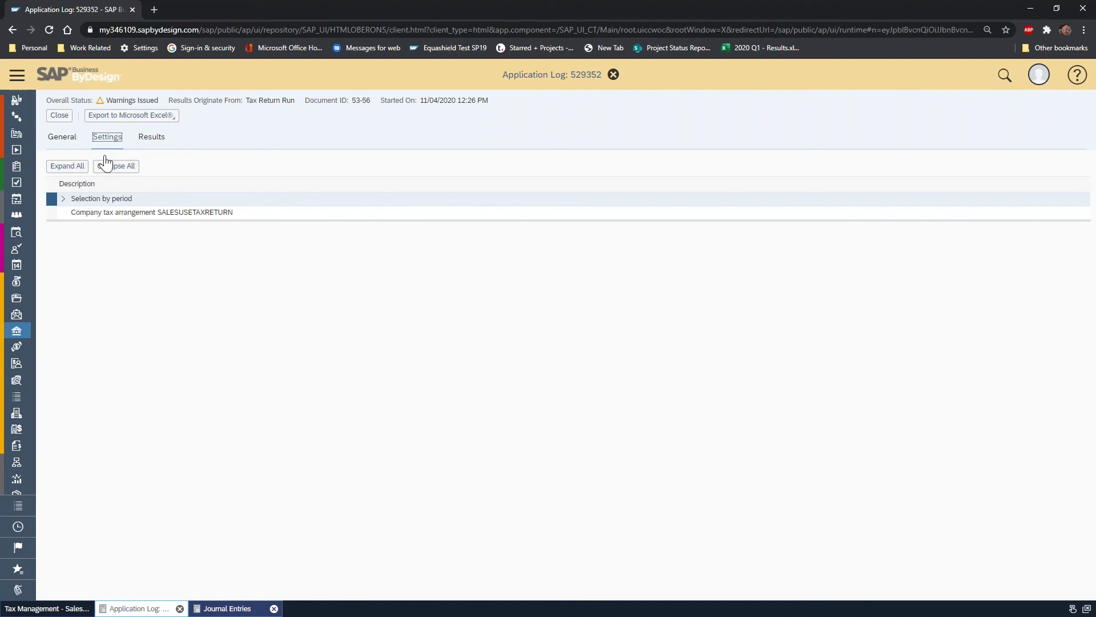
left_click(147, 143)
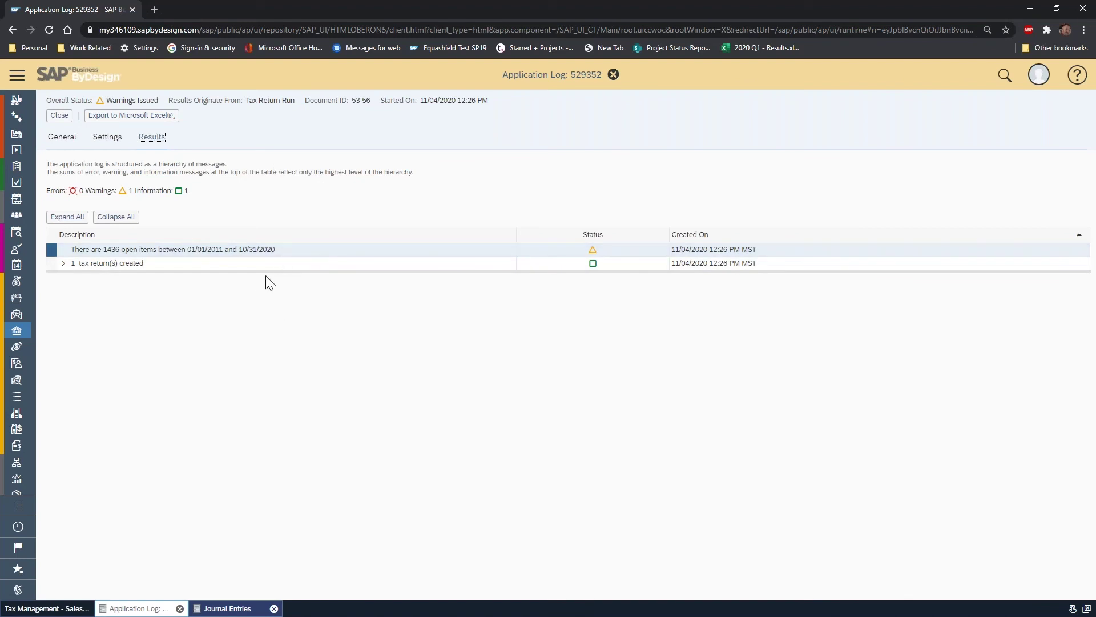
left_click(59, 114)
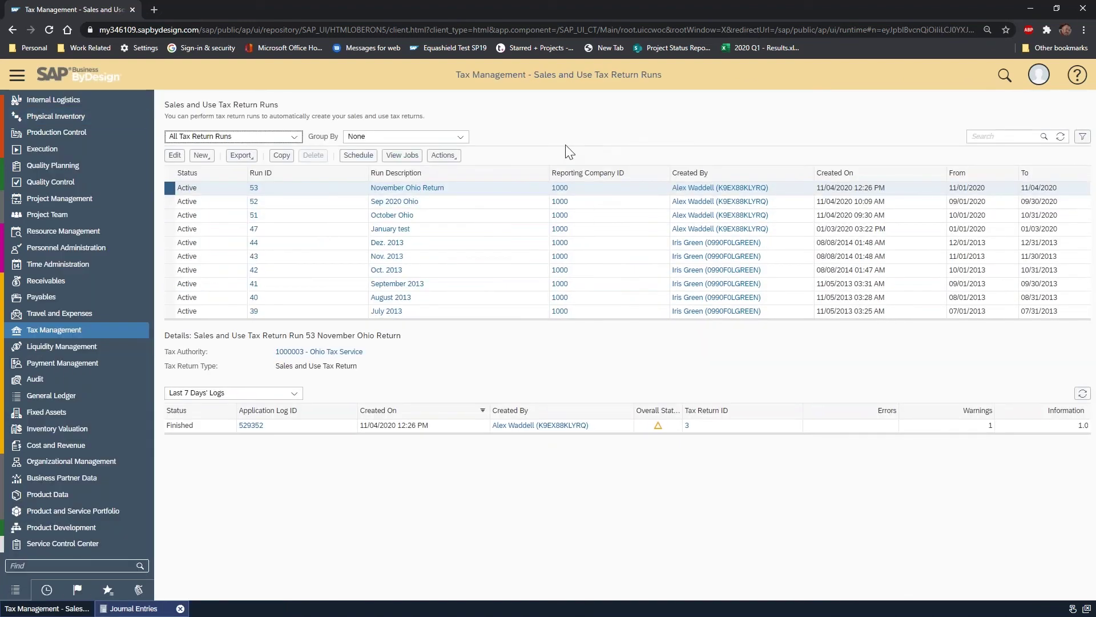
- Open October Ohio run 51's log 529346 and read its tax-return-1-already-exists error
left_click(436, 201)
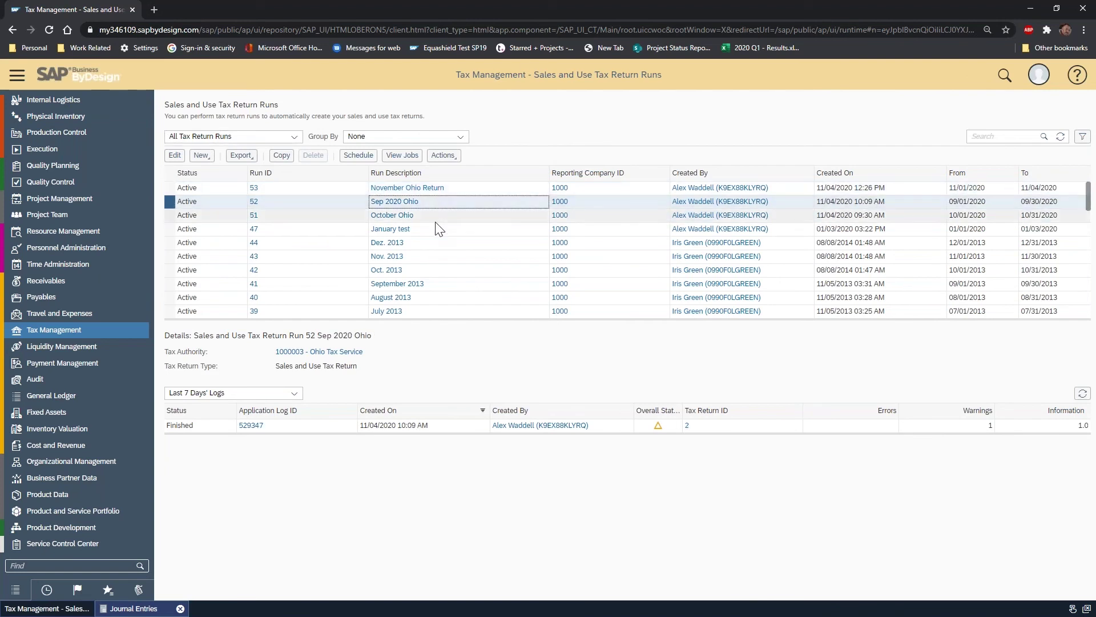
left_click(436, 222)
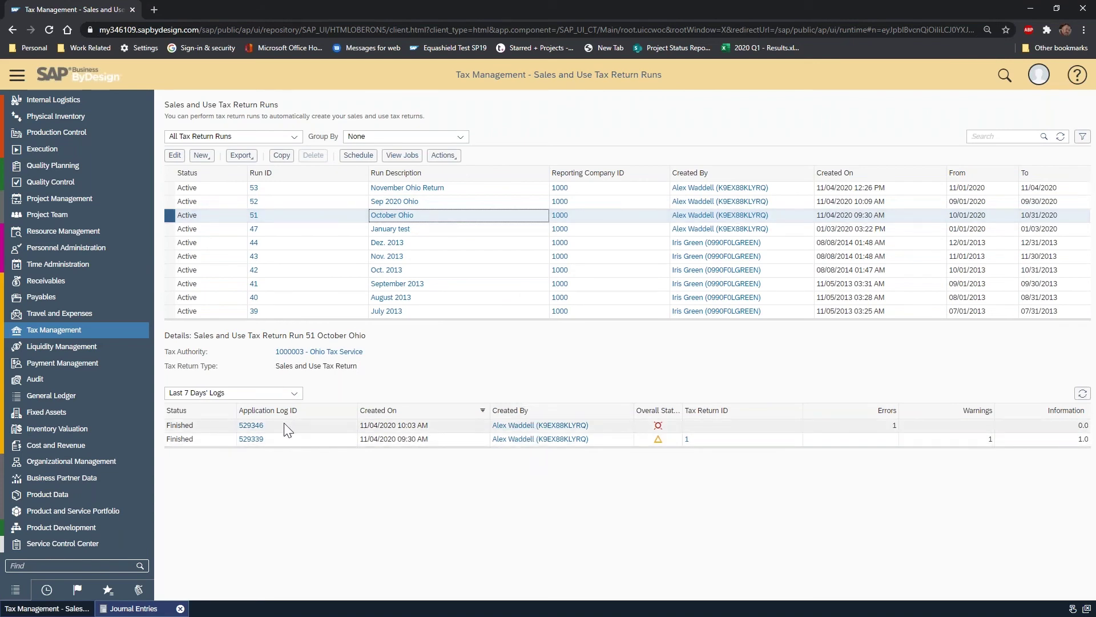
left_click(300, 432)
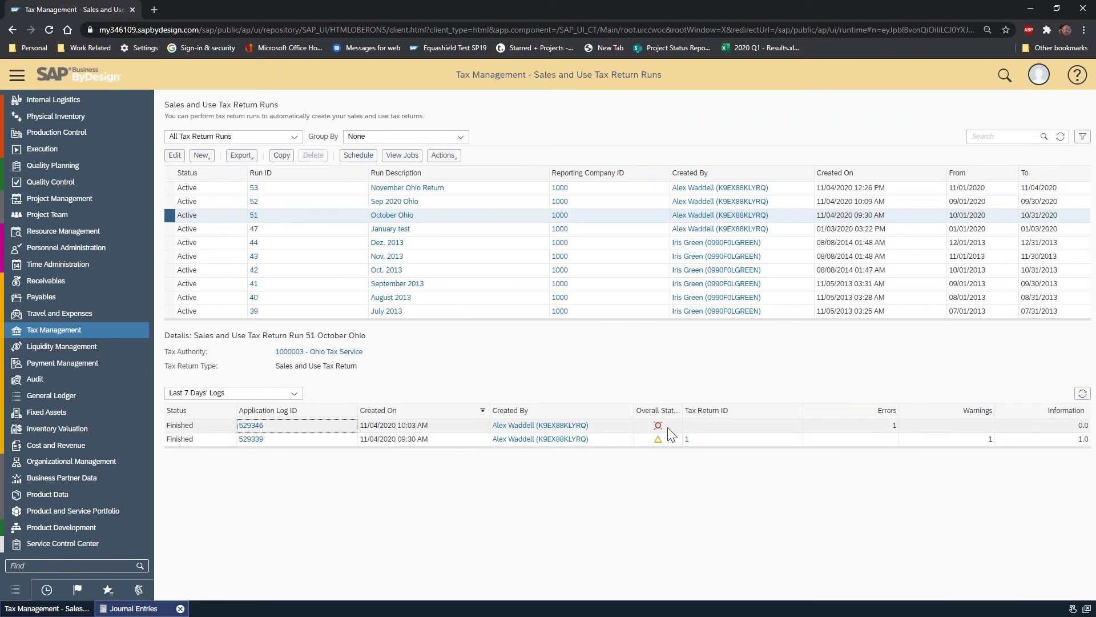
left_click(251, 426)
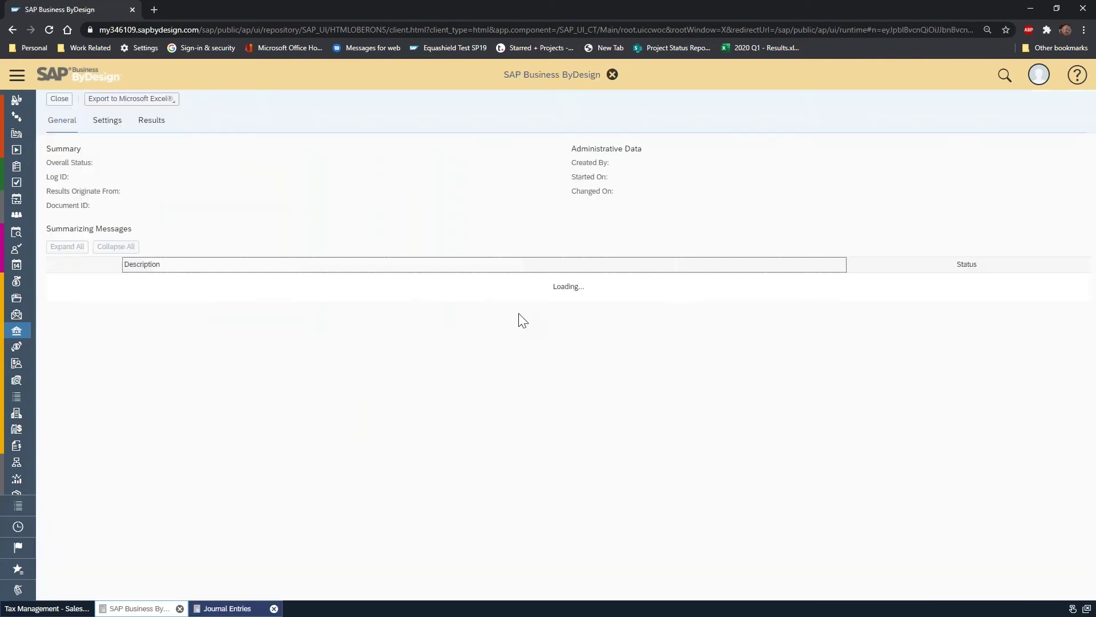
left_click(152, 137)
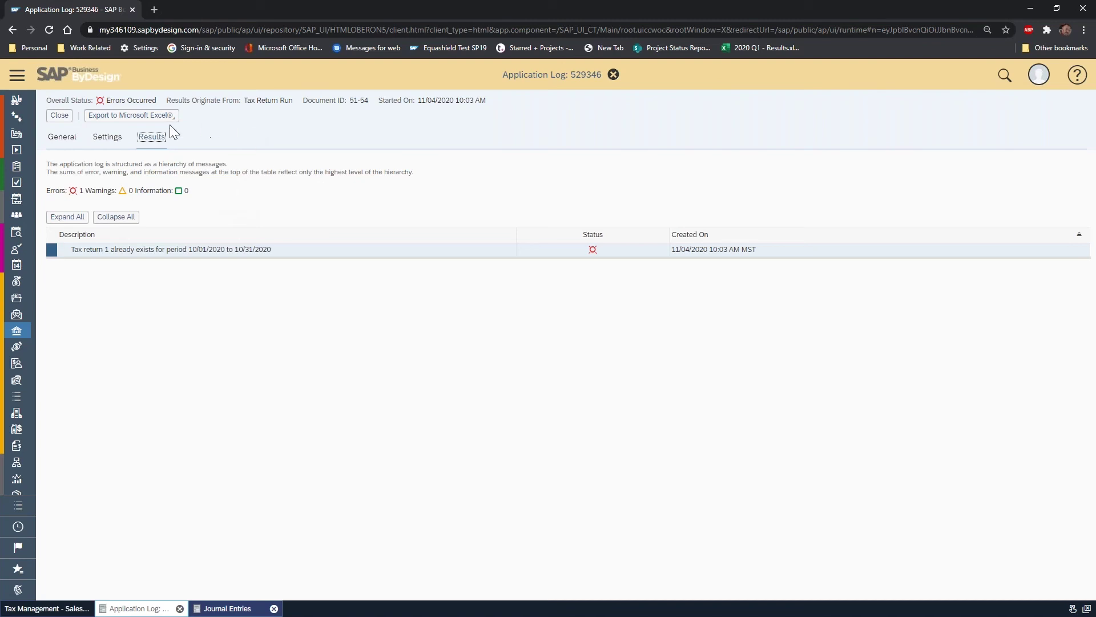
left_click(65, 118)
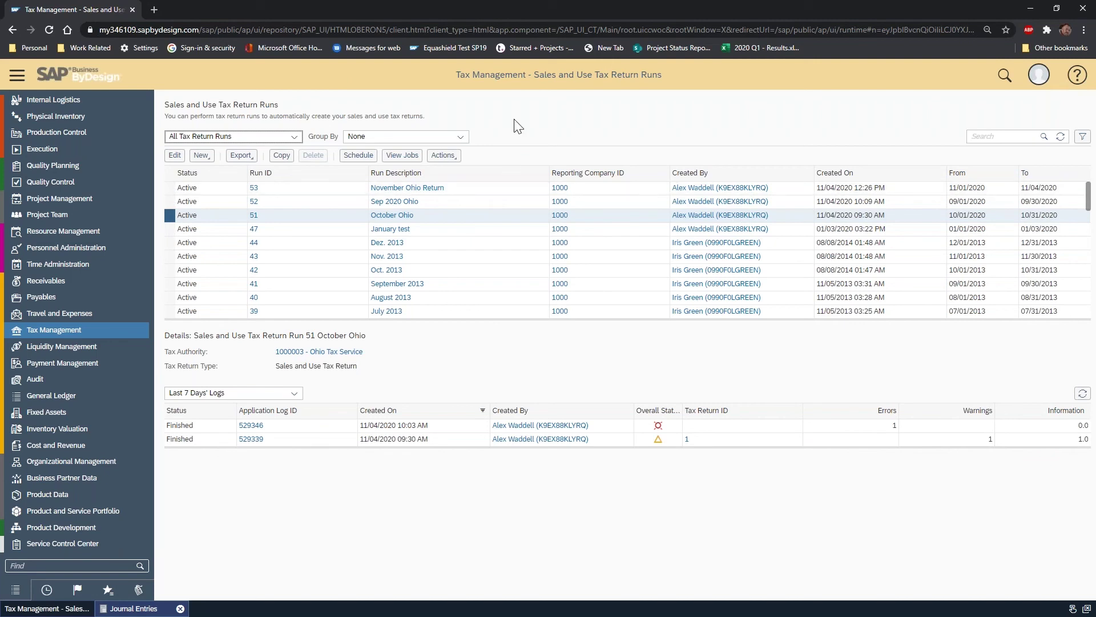
- Select run 53, then open the Sales and Use Tax Returns list from Tax Management
left_click(173, 186)
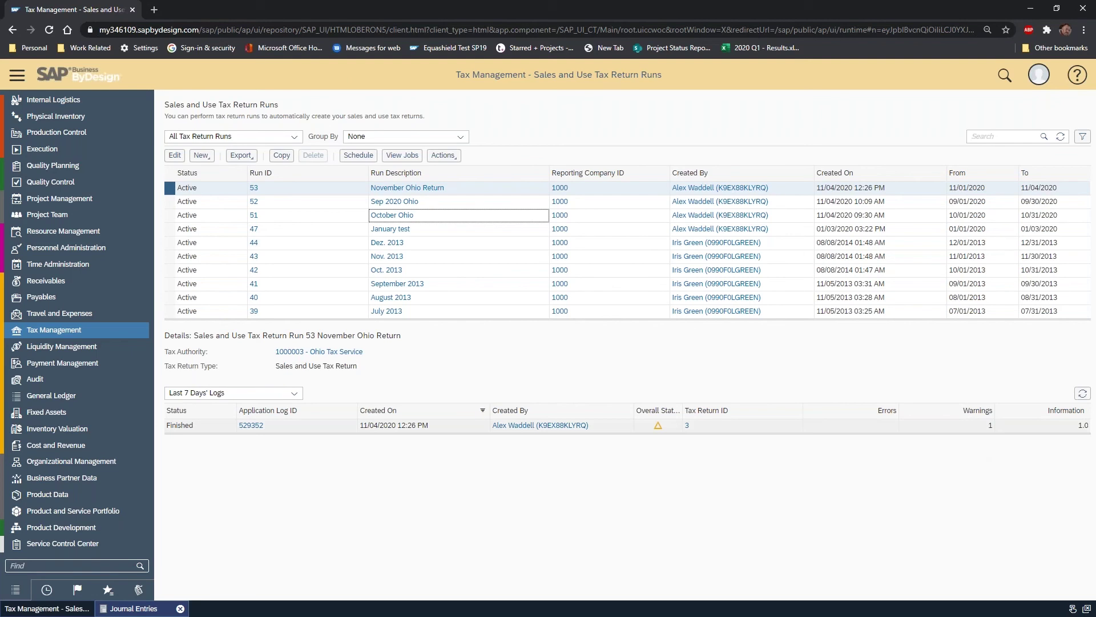
mouse_move(102, 329)
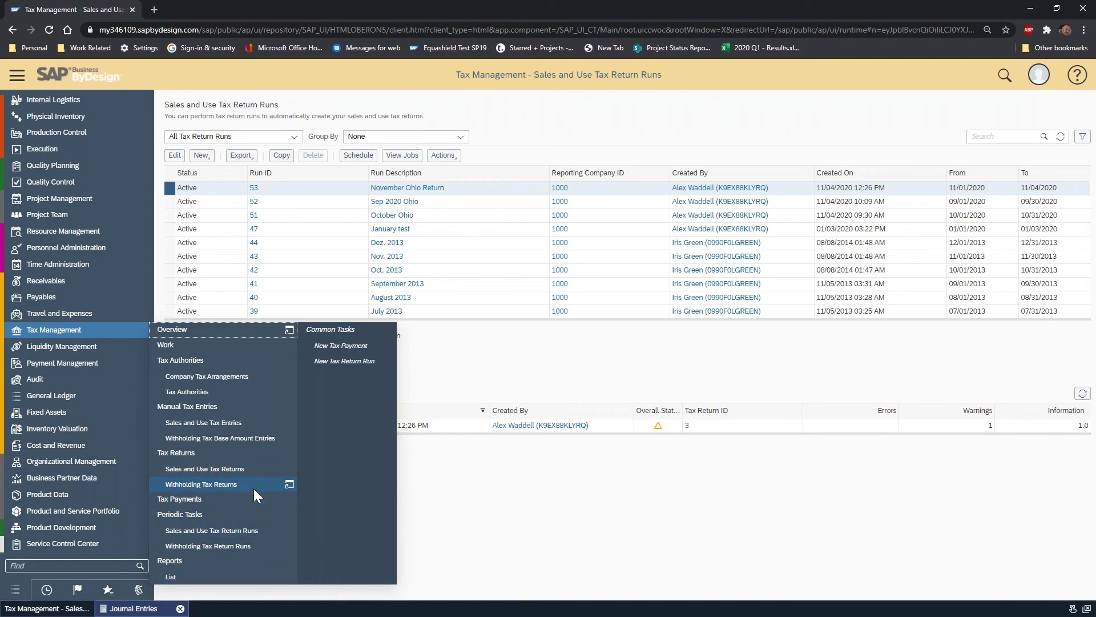
left_click(252, 469)
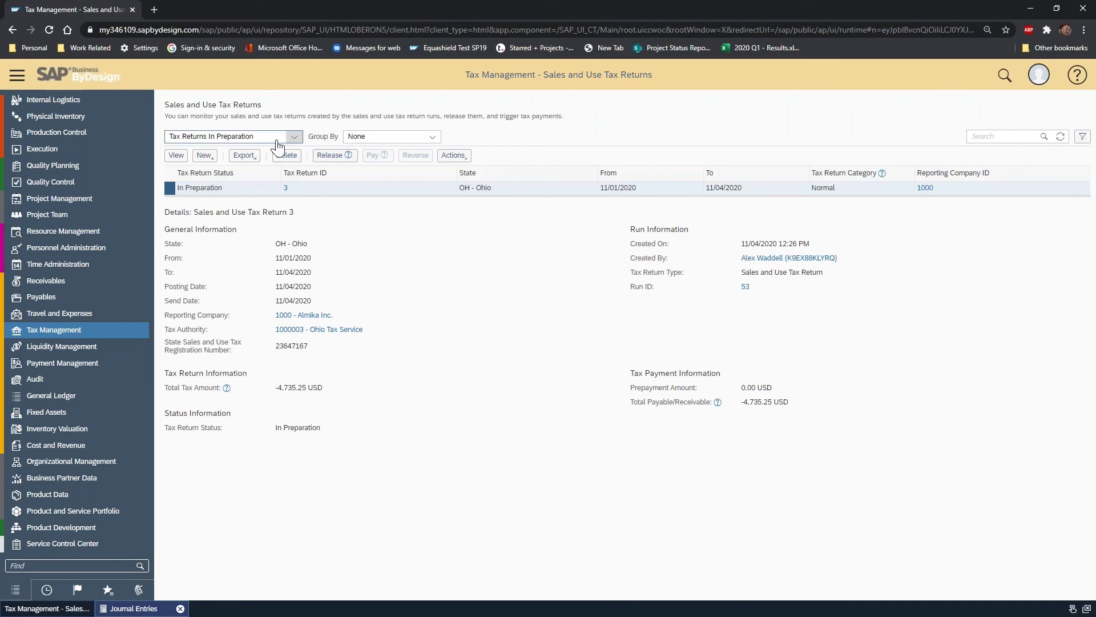
- Switch the view to All Tax Returns and back to In Preparation, then view return 3
left_click(295, 137)
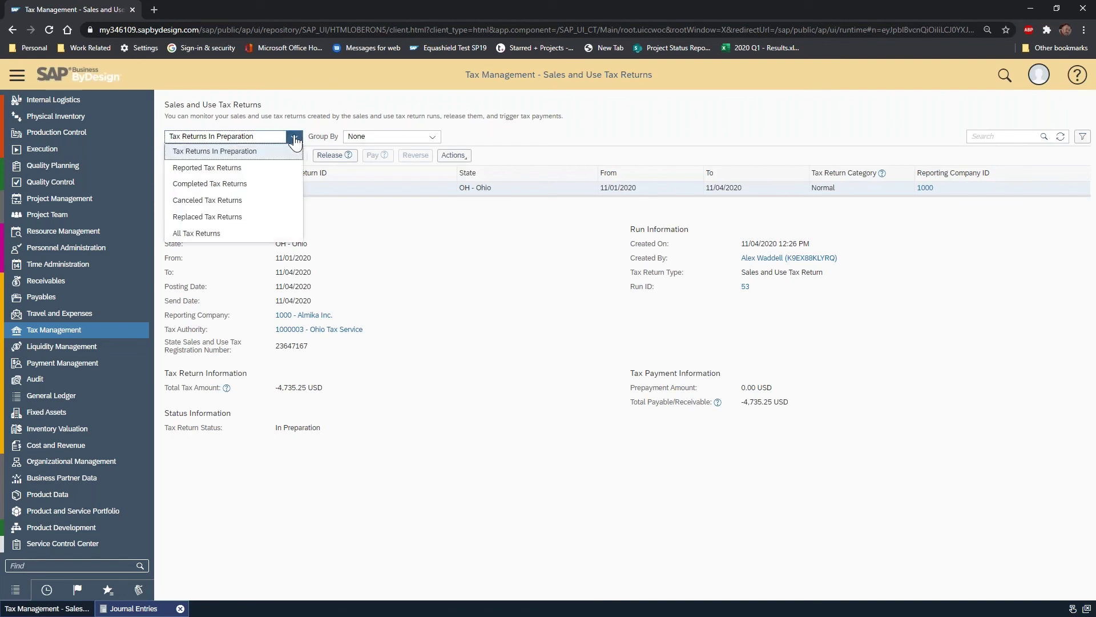
left_click(240, 233)
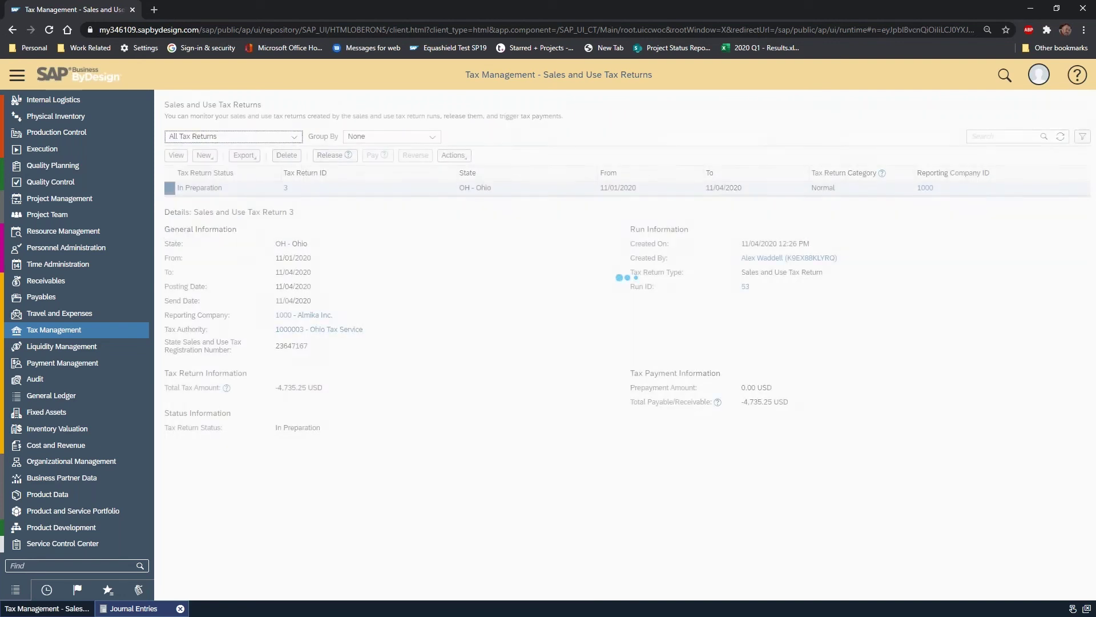
left_click(294, 137)
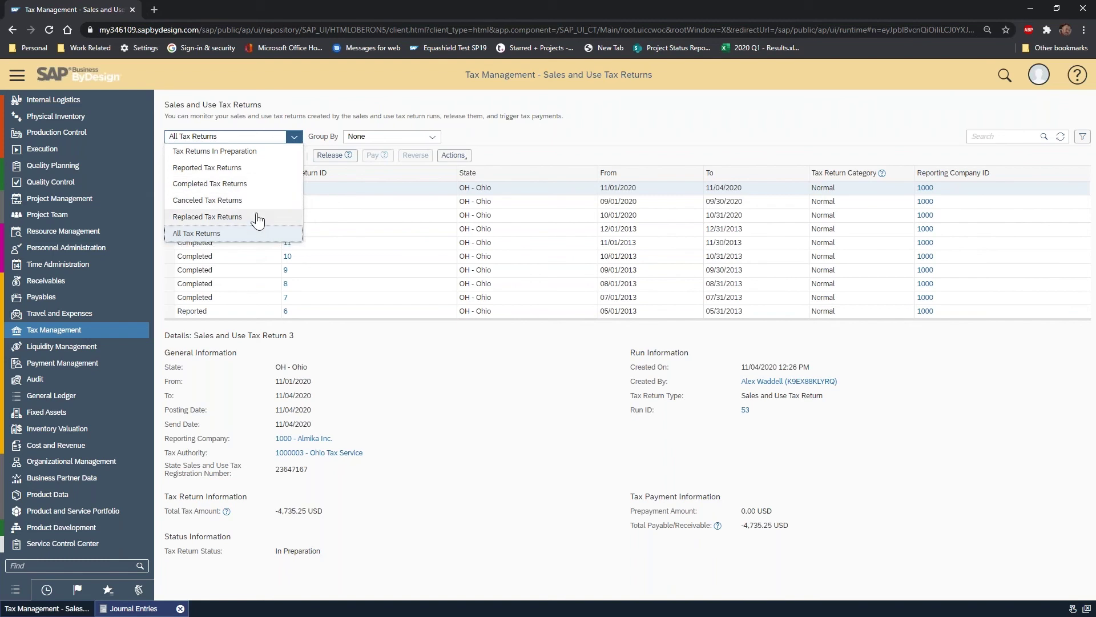
left_click(264, 152)
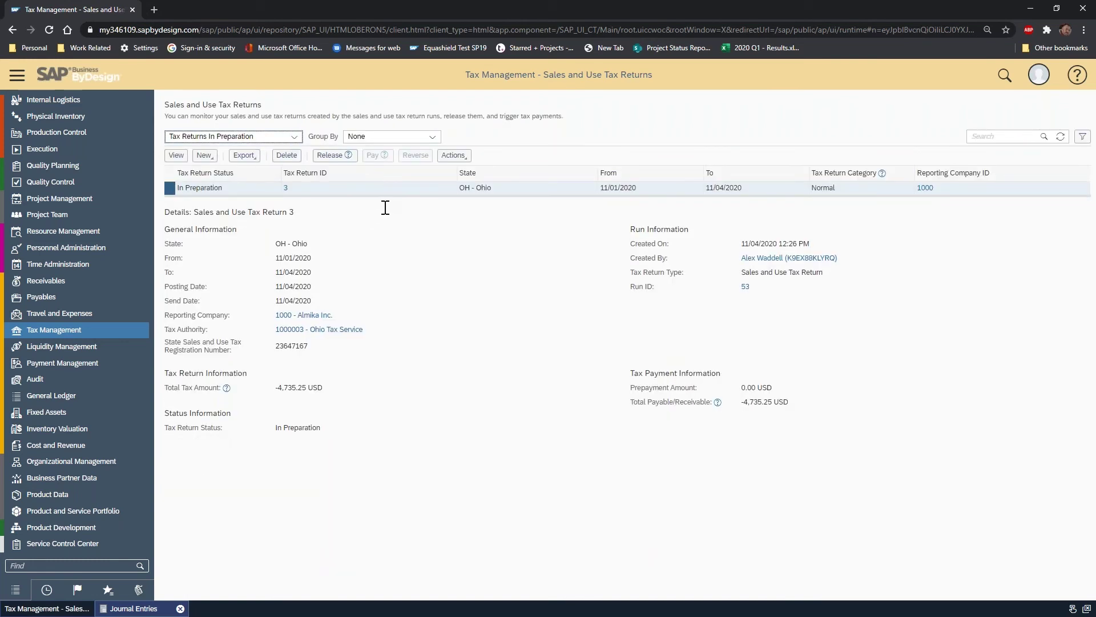
left_click(453, 155)
left_click(177, 156)
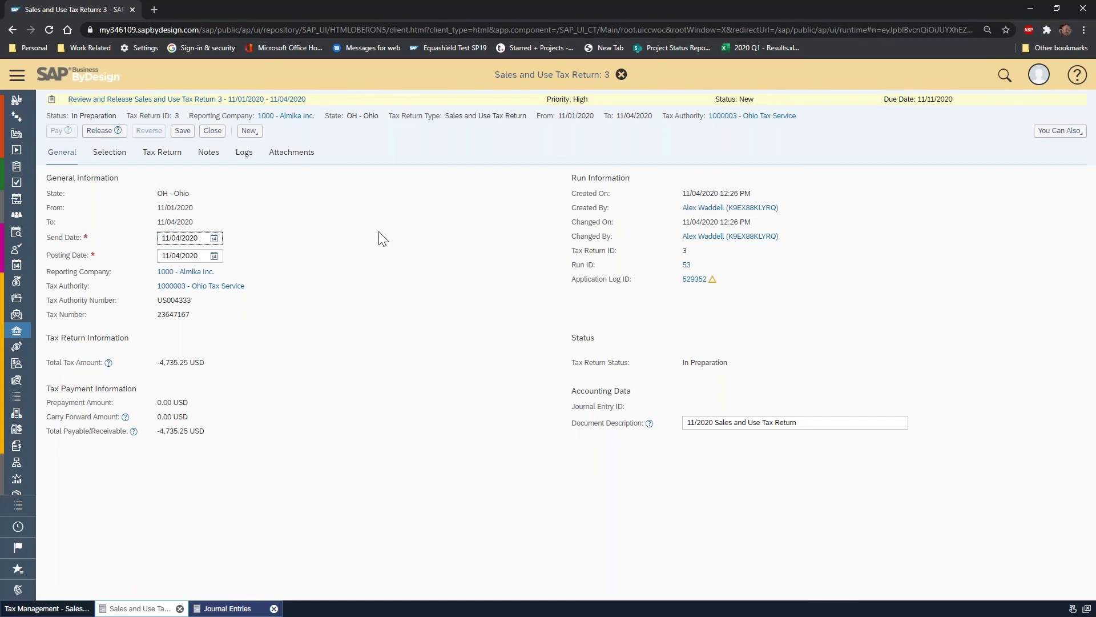
- Check return 3's Selection tab, then its Ohio and Cuyahoga County tax totals
left_click(105, 155)
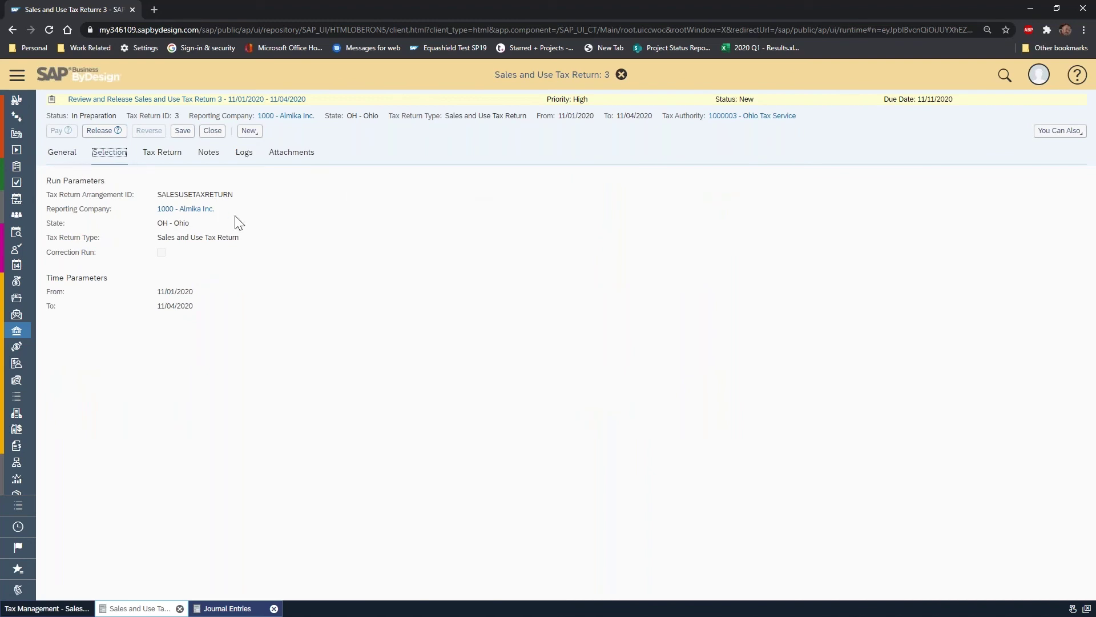
left_click(162, 152)
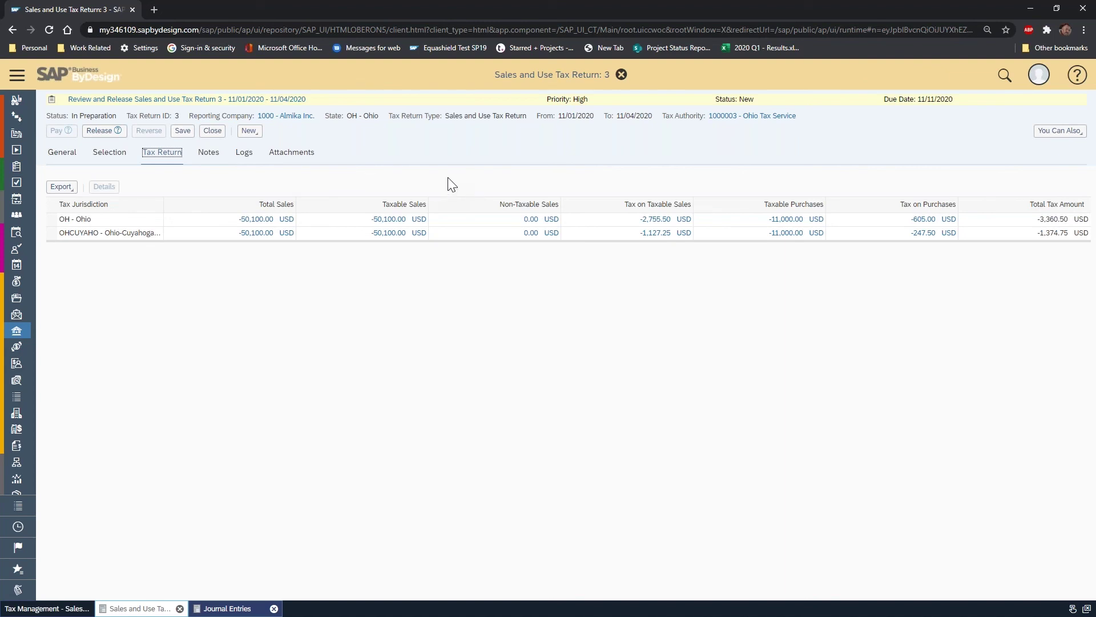
- Select the OH - Ohio row of return 3 and open its tax details
left_click(53, 219)
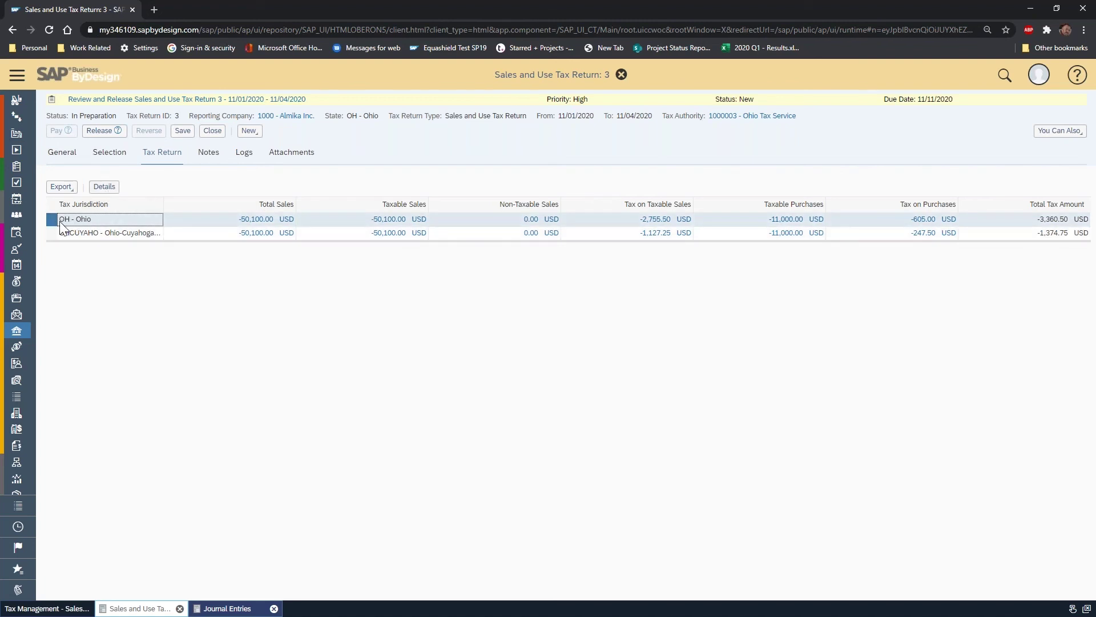
left_click(105, 186)
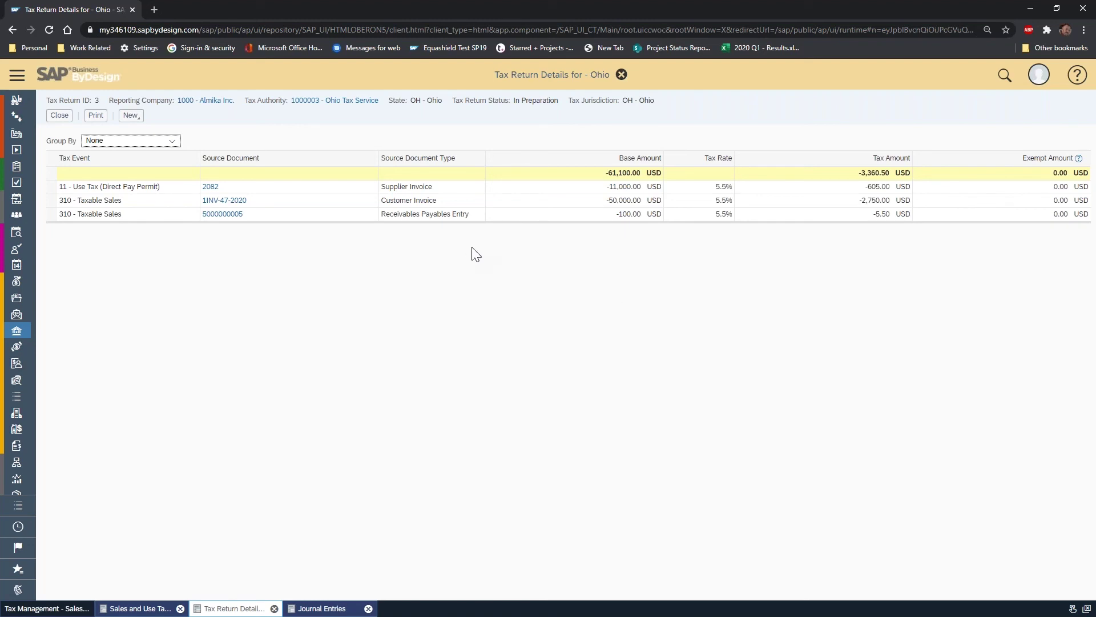
- Review Ohio's use tax supplier invoice event, then close the tax event details
left_click(471, 189)
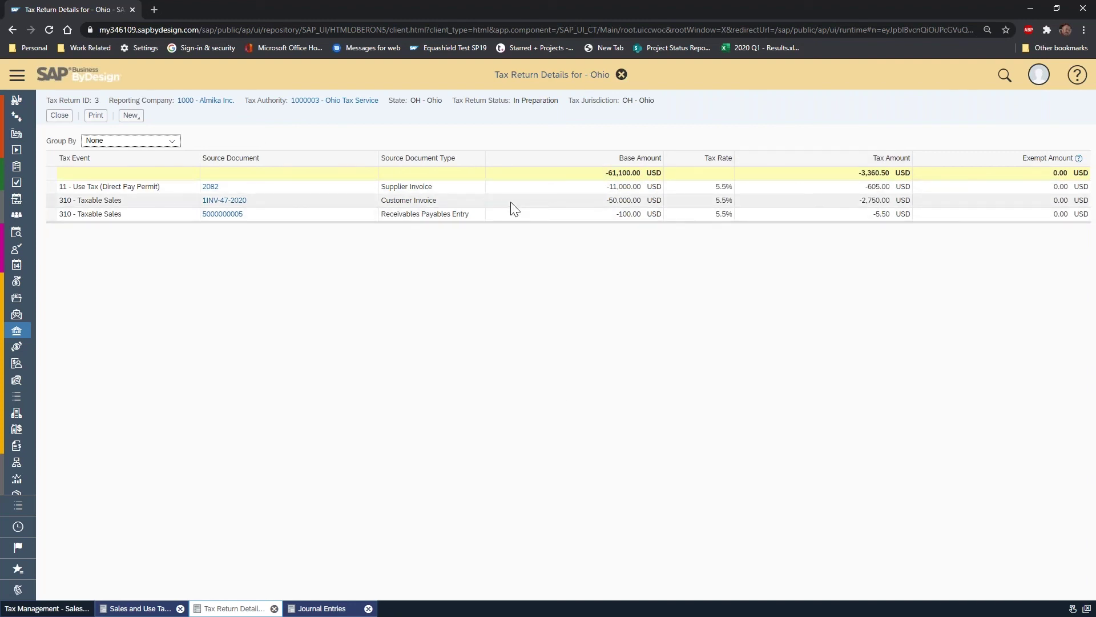
left_click(60, 116)
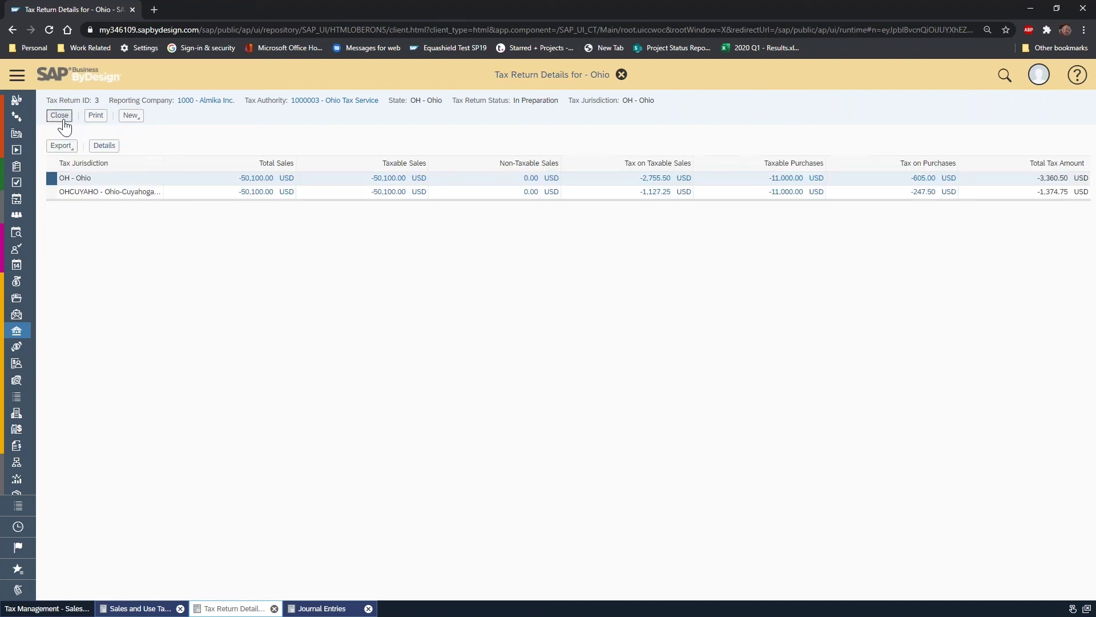
- Check return 3's Notes, Logs, Attachments and General tabs, then release the return
left_click(63, 118)
left_click(217, 162)
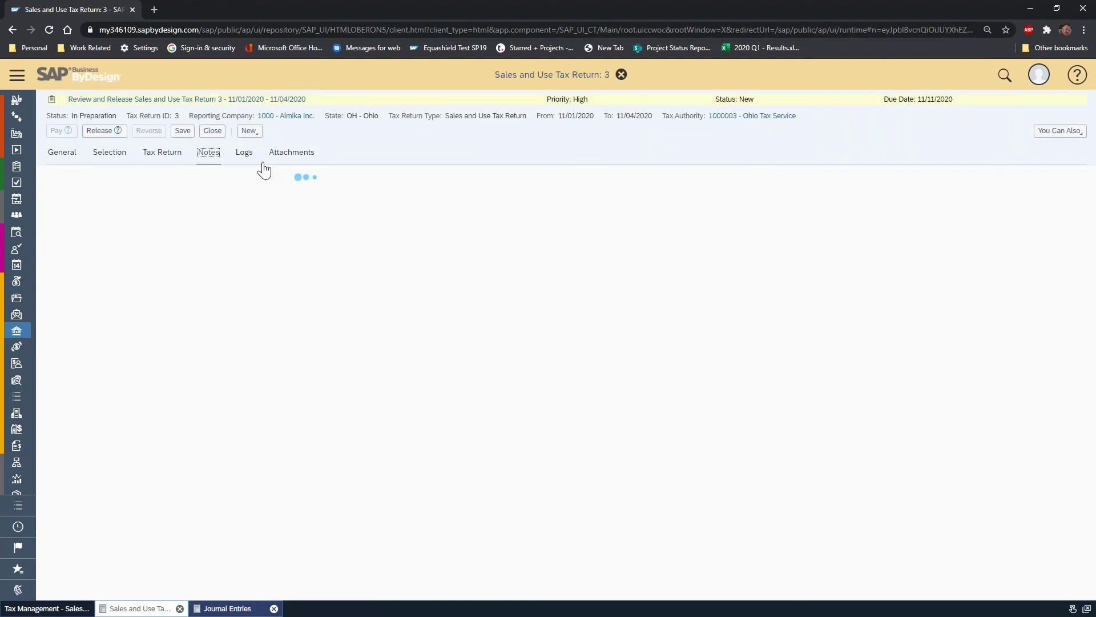
left_click(245, 153)
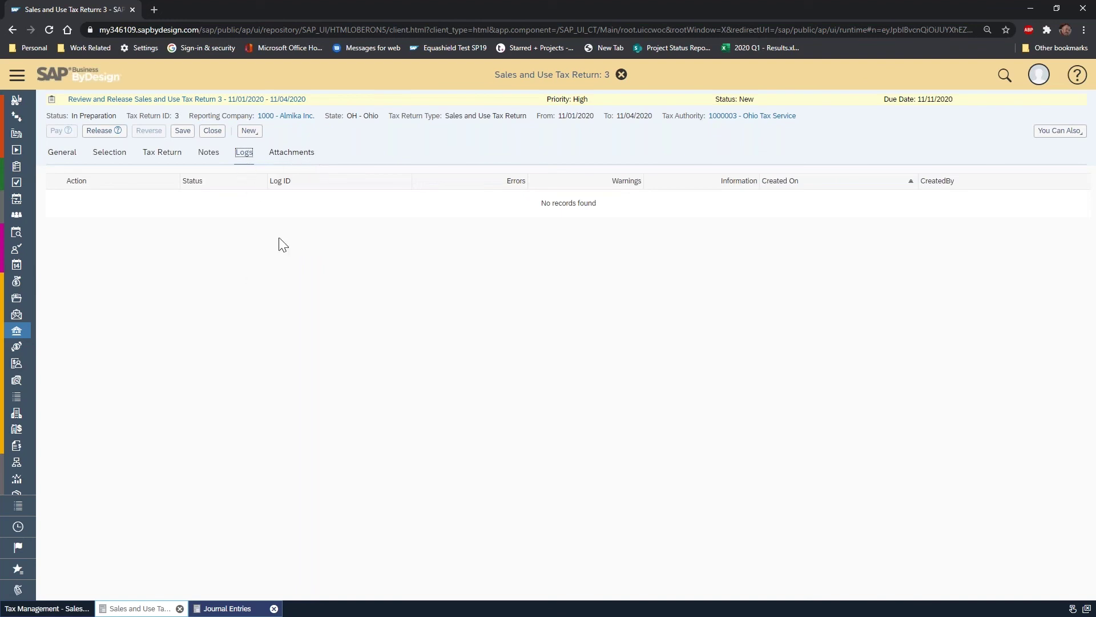
left_click(292, 153)
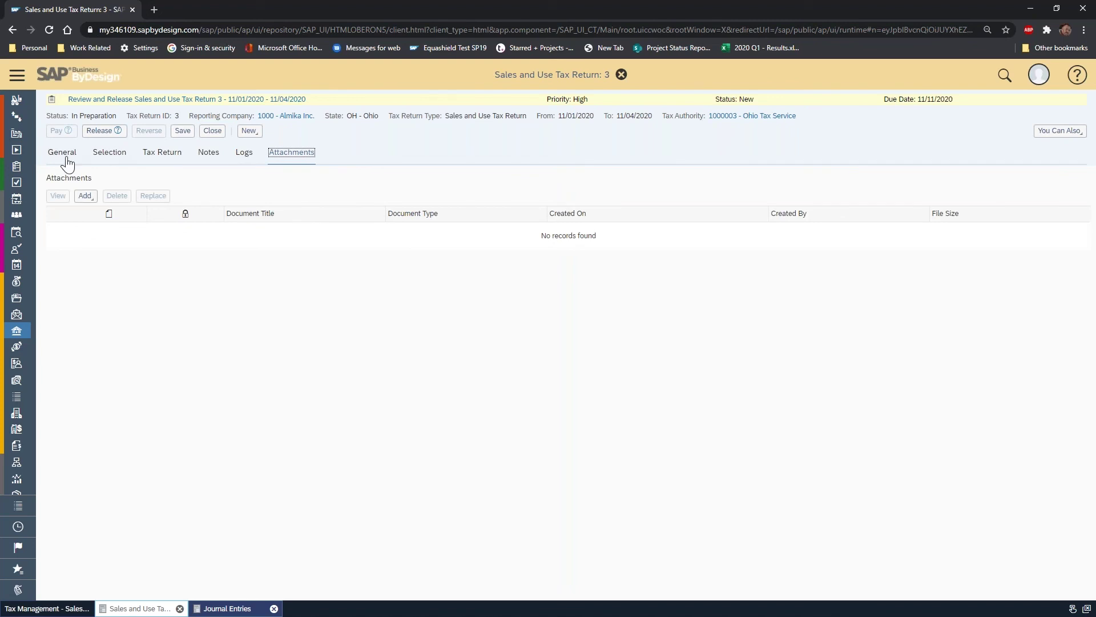
left_click(63, 153)
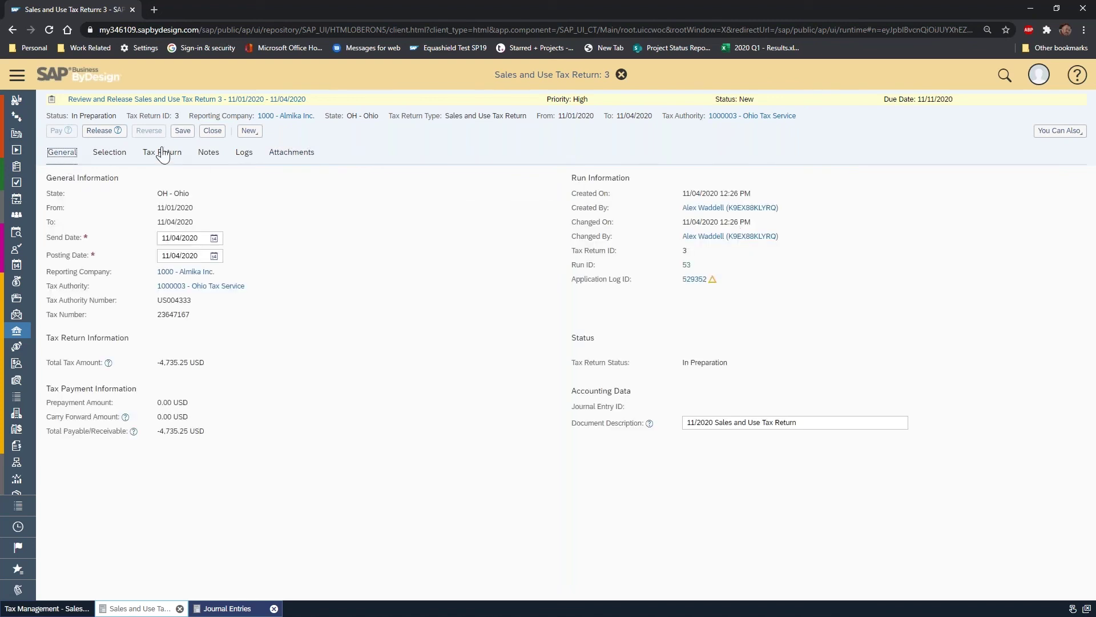
left_click(99, 133)
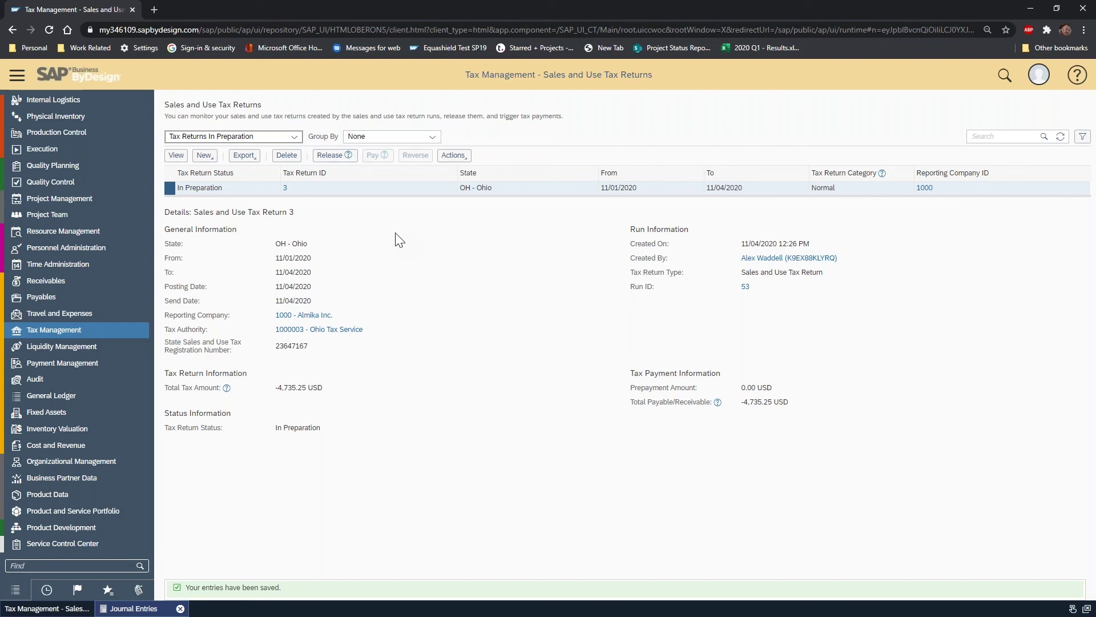
- Filter the Journal Entries list to Today's Postings after trying the 1101 Posted filter
left_click(151, 612)
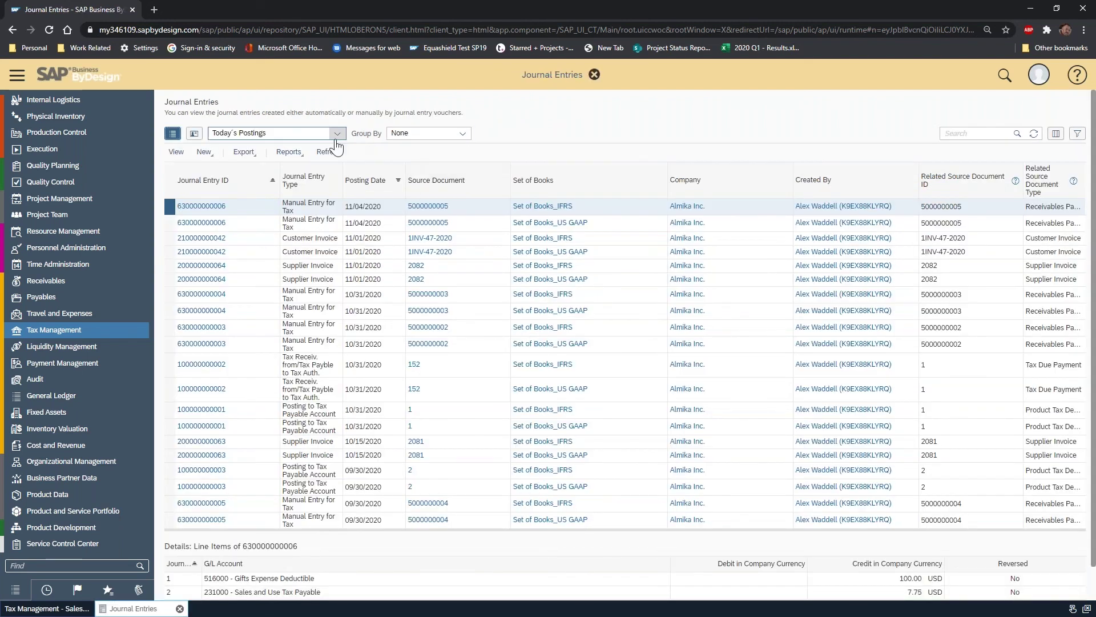
left_click(337, 133)
left_click(236, 197)
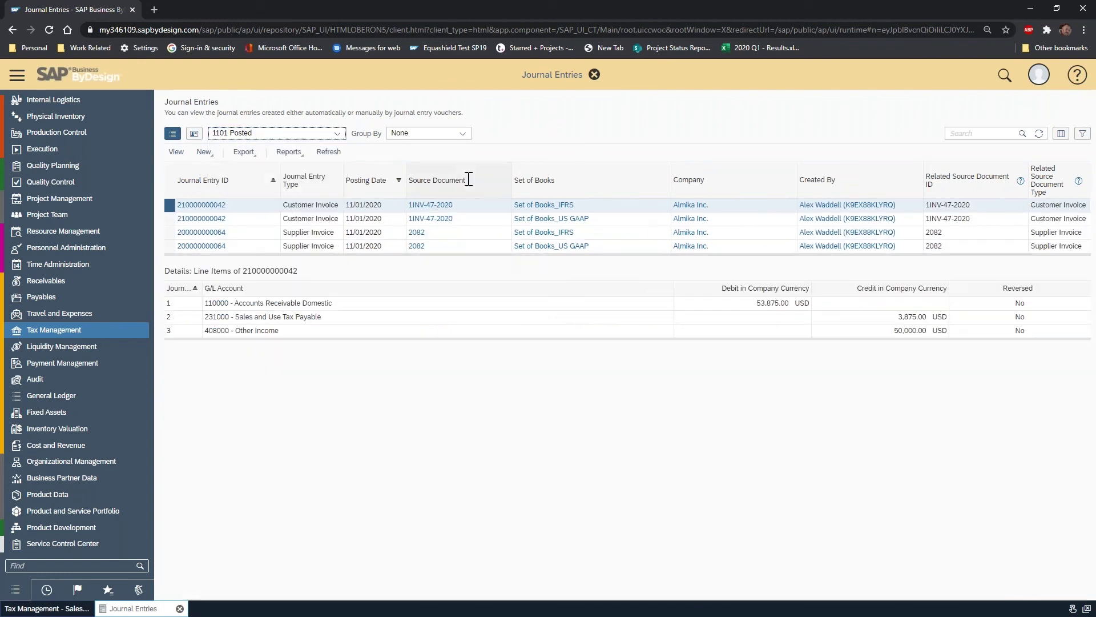
left_click(1039, 137)
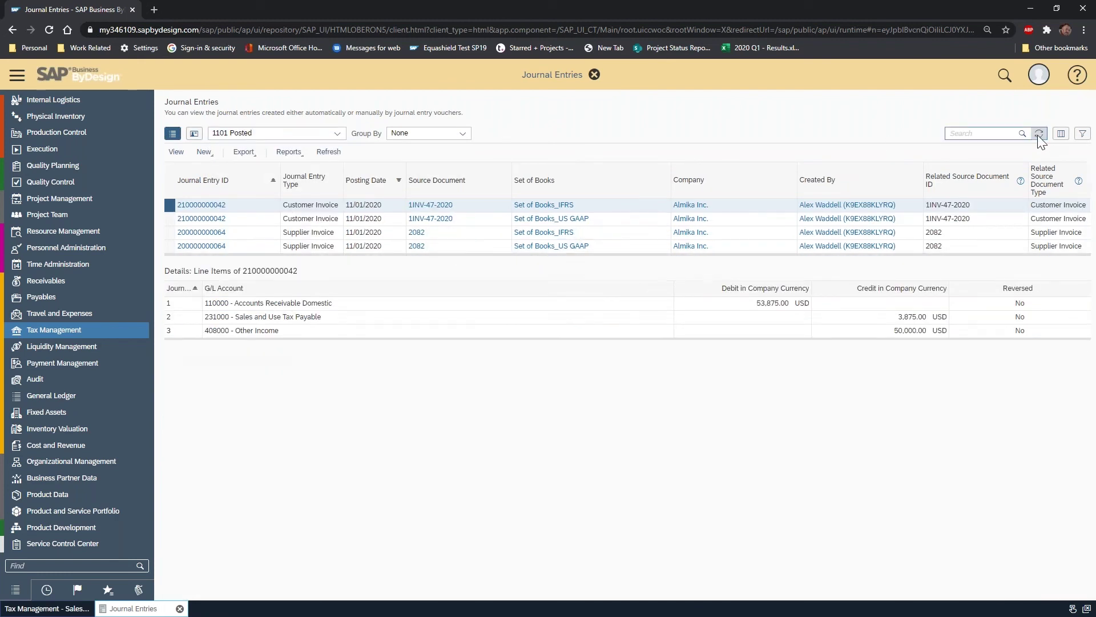
left_click(341, 136)
left_click(243, 147)
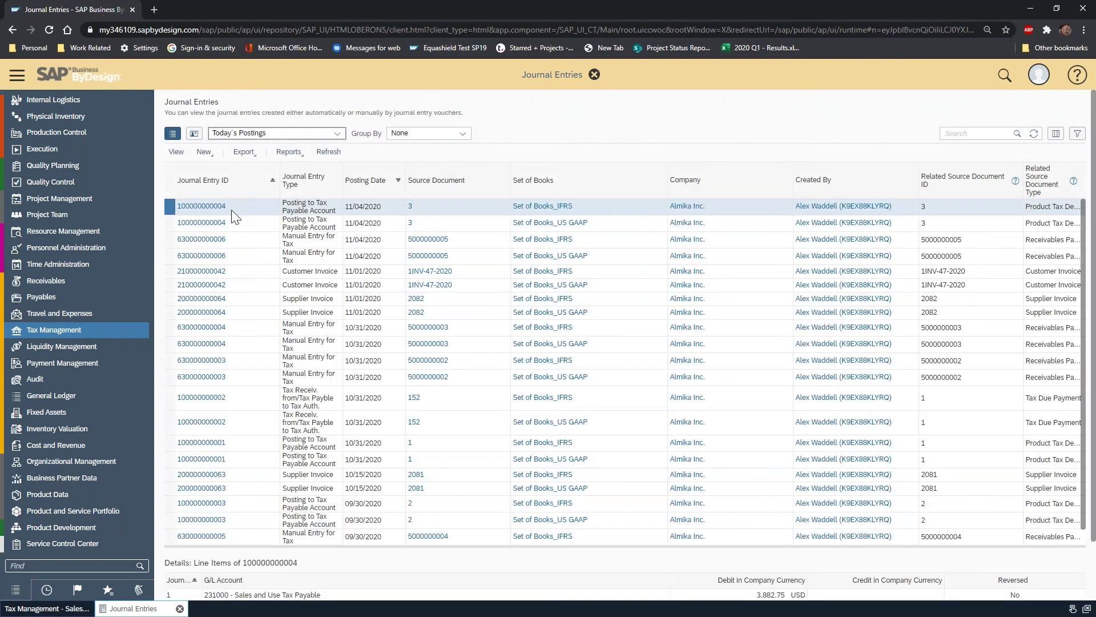
left_click(409, 210)
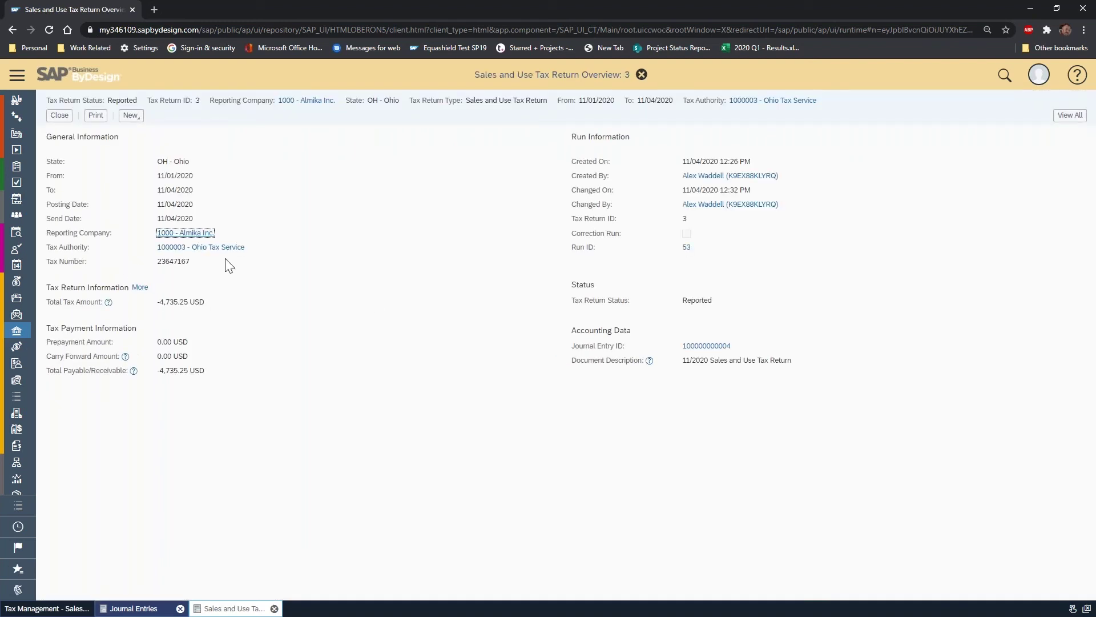
left_click(59, 114)
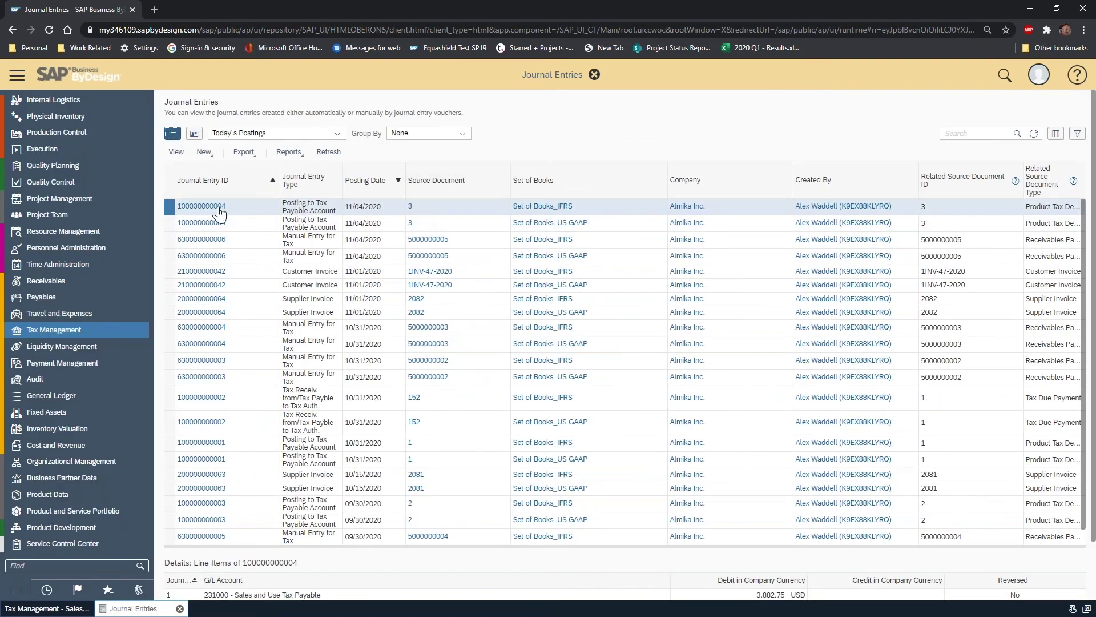
left_click(223, 206)
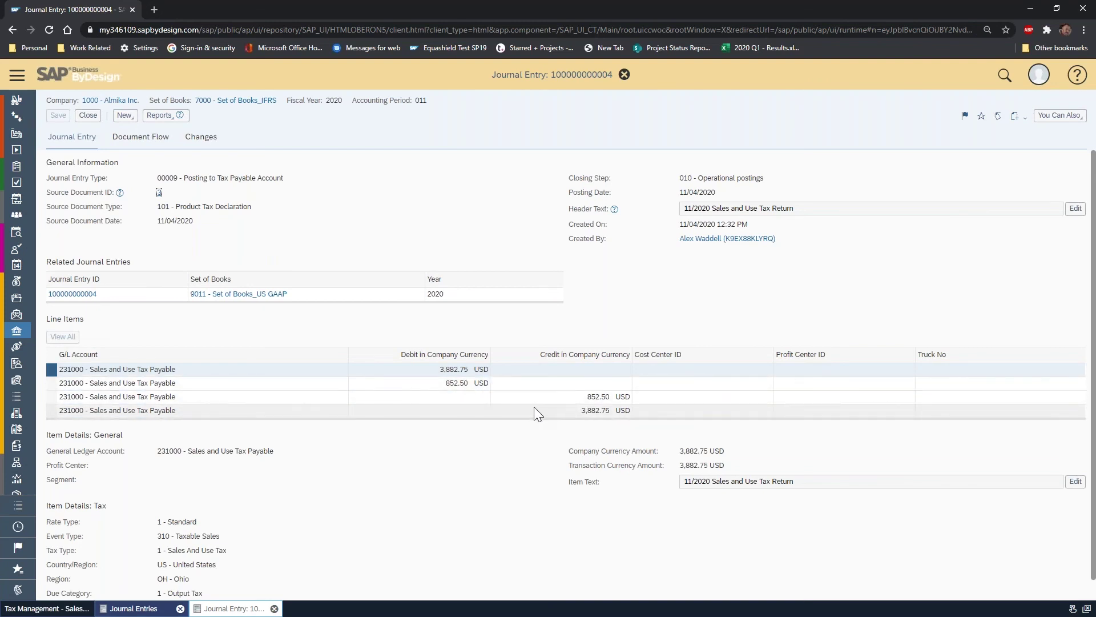
scroll(533, 406, "down", 1)
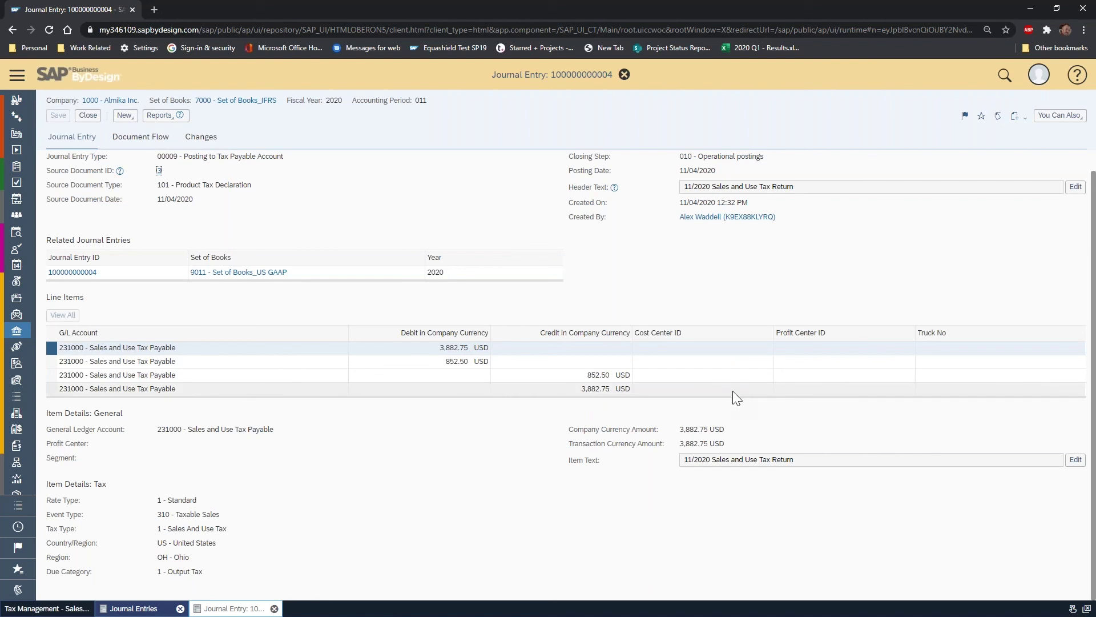
left_click(88, 116)
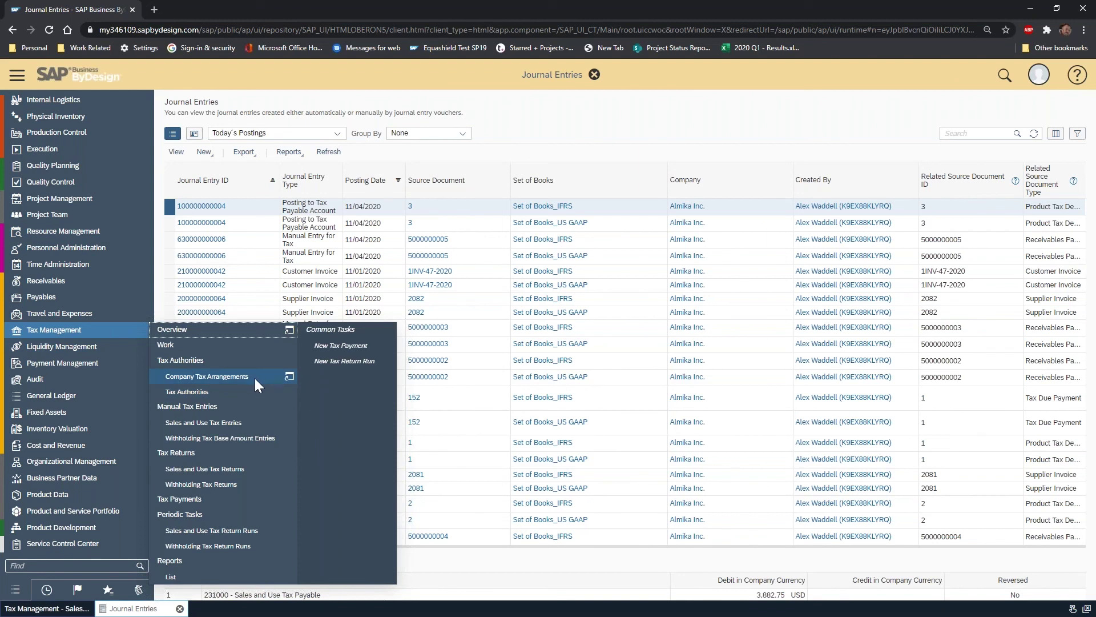
- List only the reported sales and use tax returns and start a payment for Ohio return 3
left_click(255, 423)
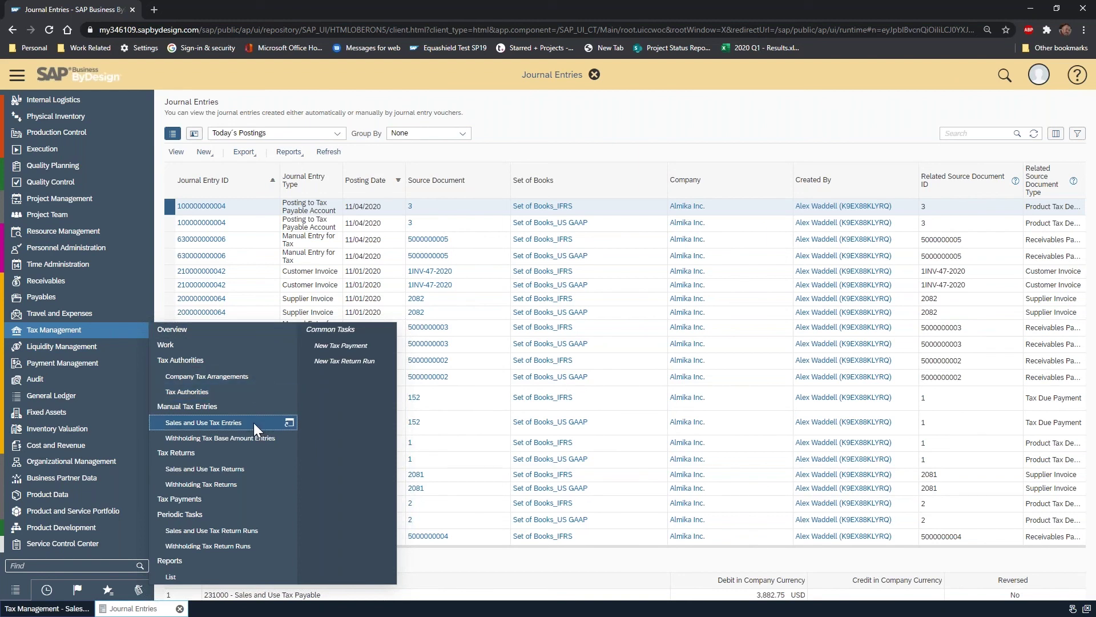
mouse_move(121, 334)
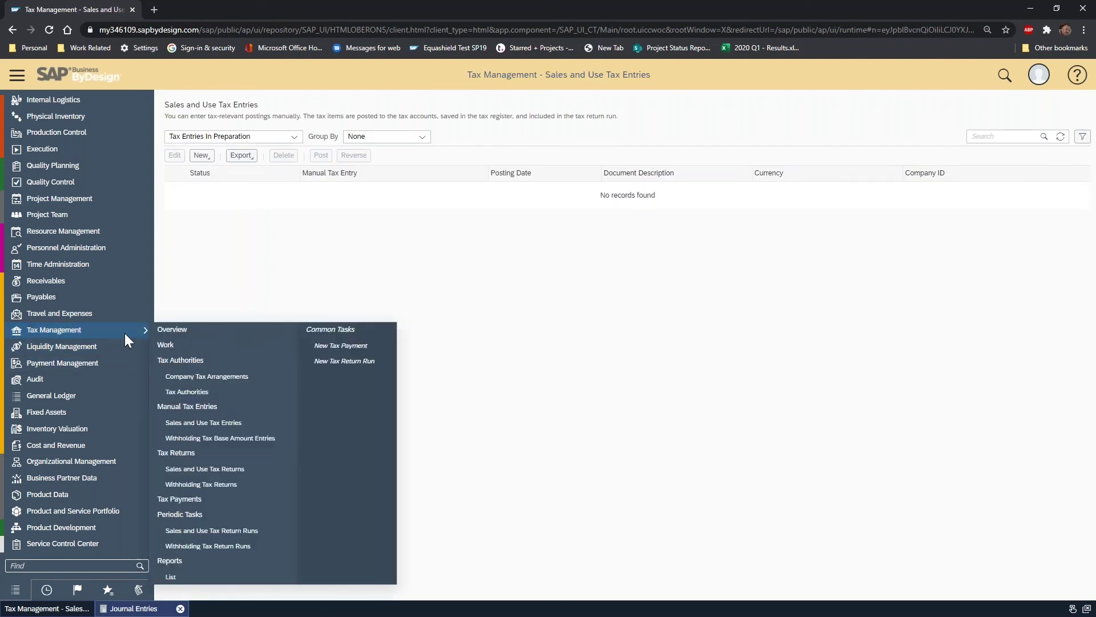
left_click(237, 467)
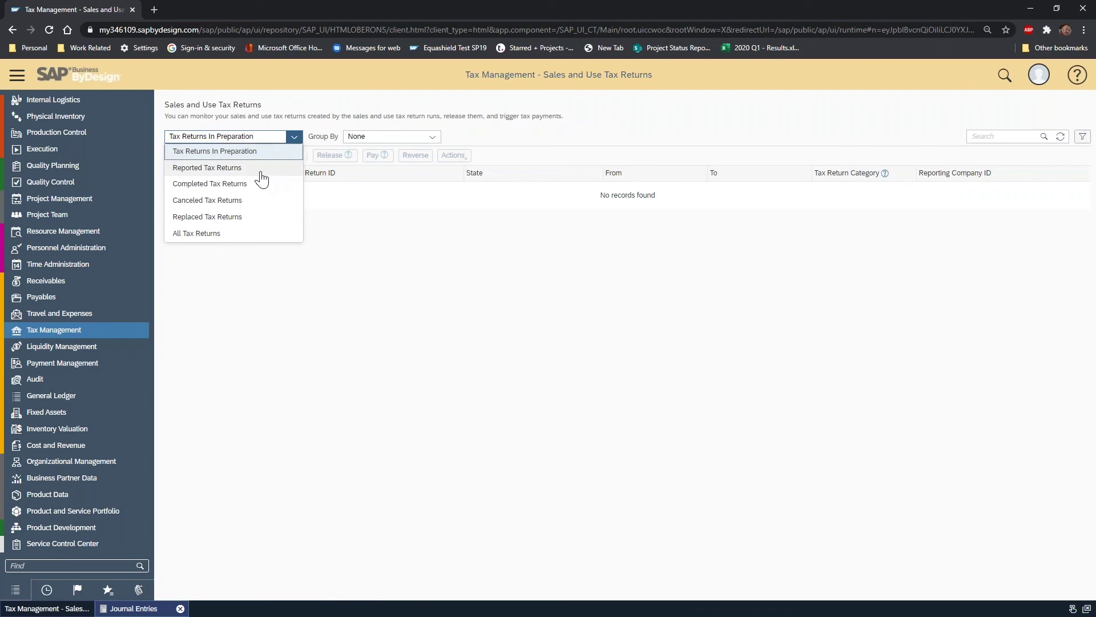
left_click(256, 168)
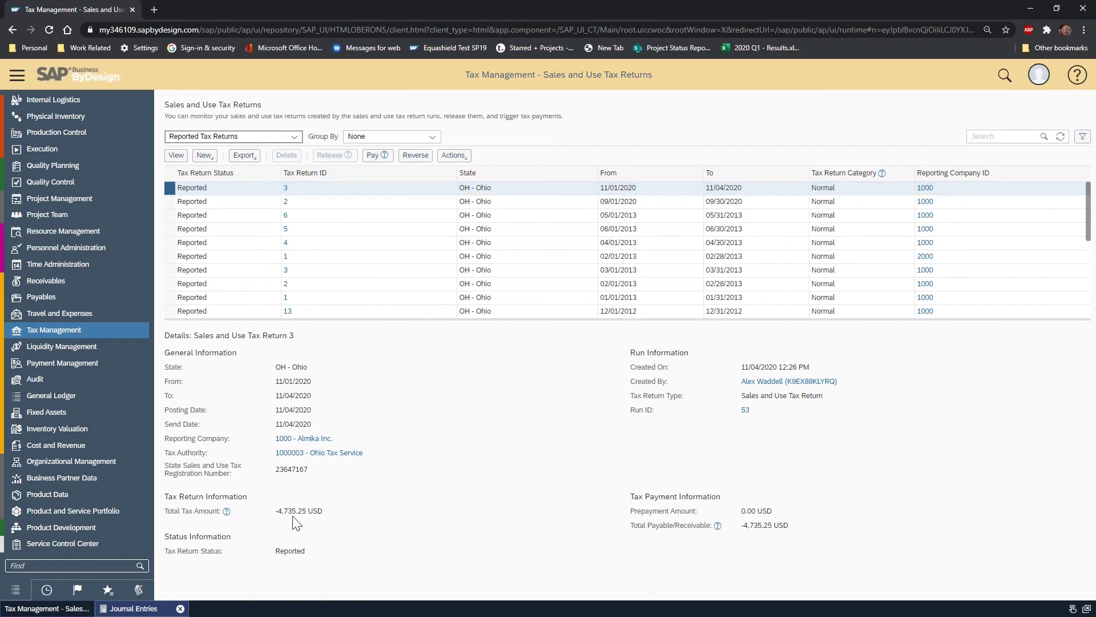
left_click(374, 155)
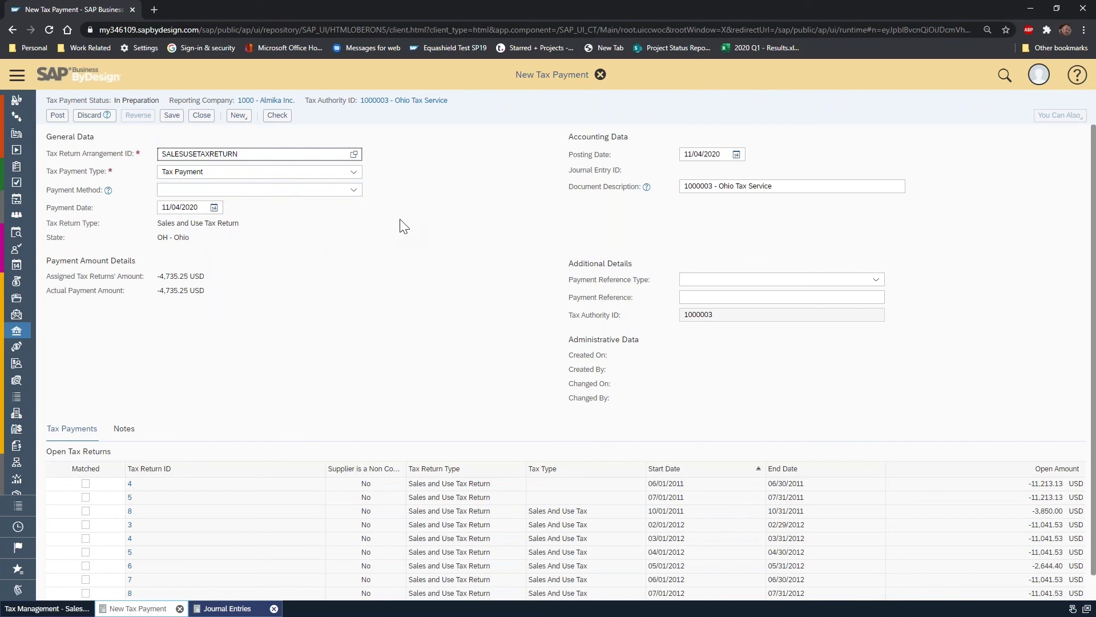
- Check the payment method choices on the new Ohio tax payment, then post it
left_click(354, 190)
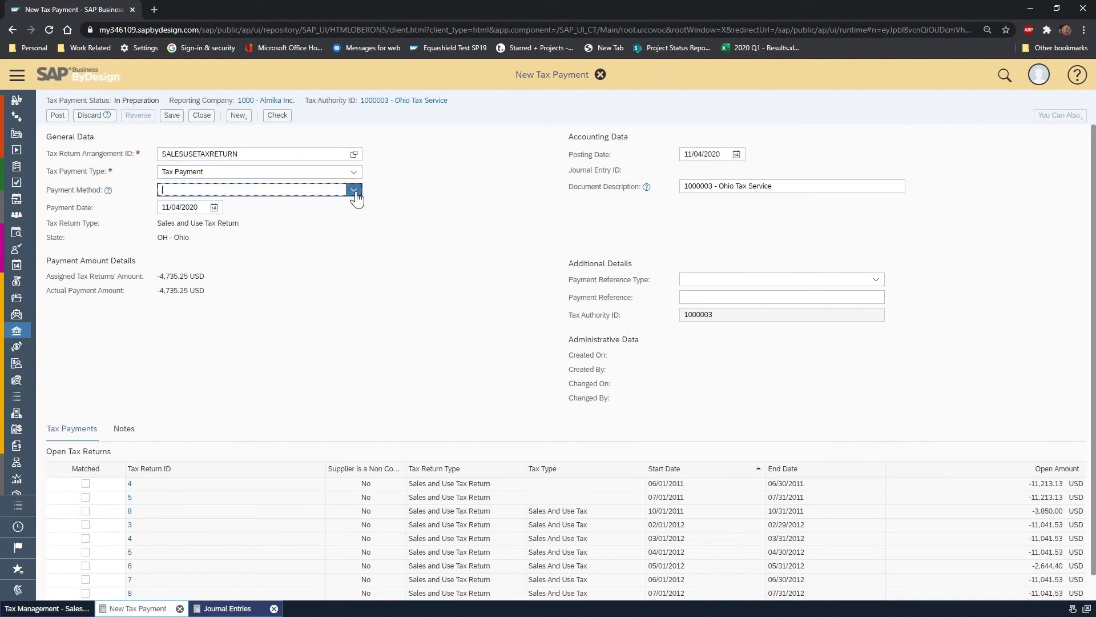
left_click(355, 197)
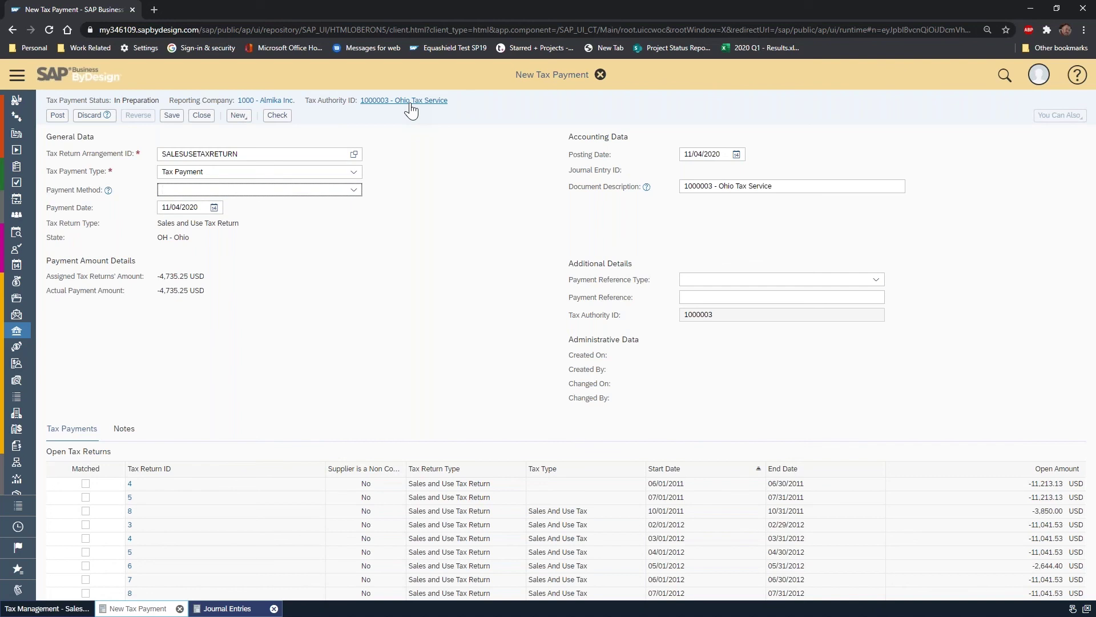
left_click(355, 190)
left_click(383, 196)
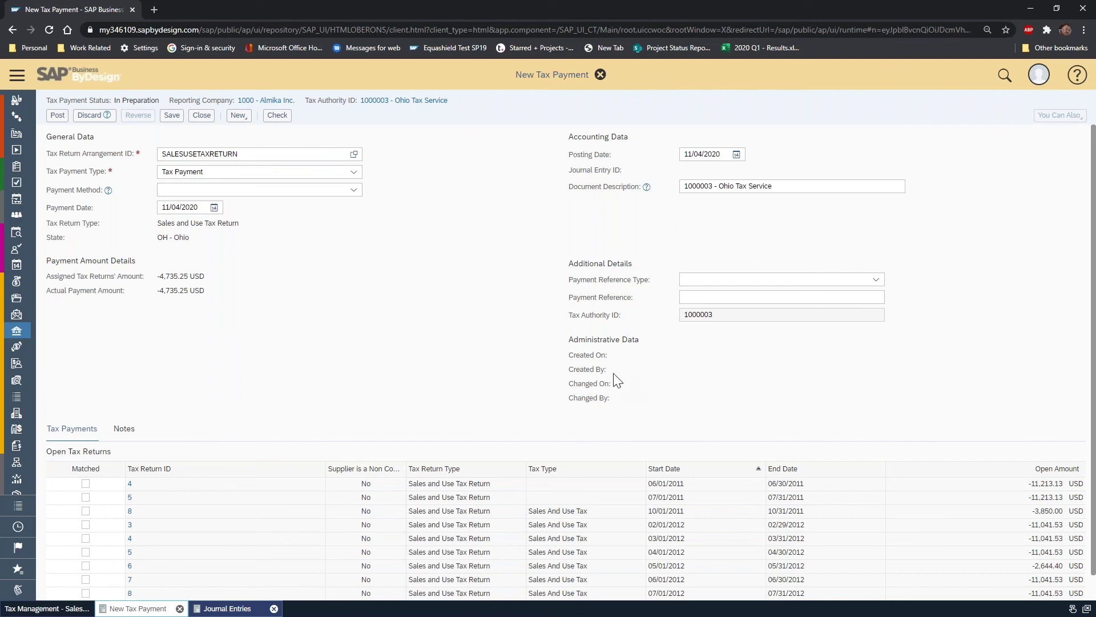
left_click(58, 116)
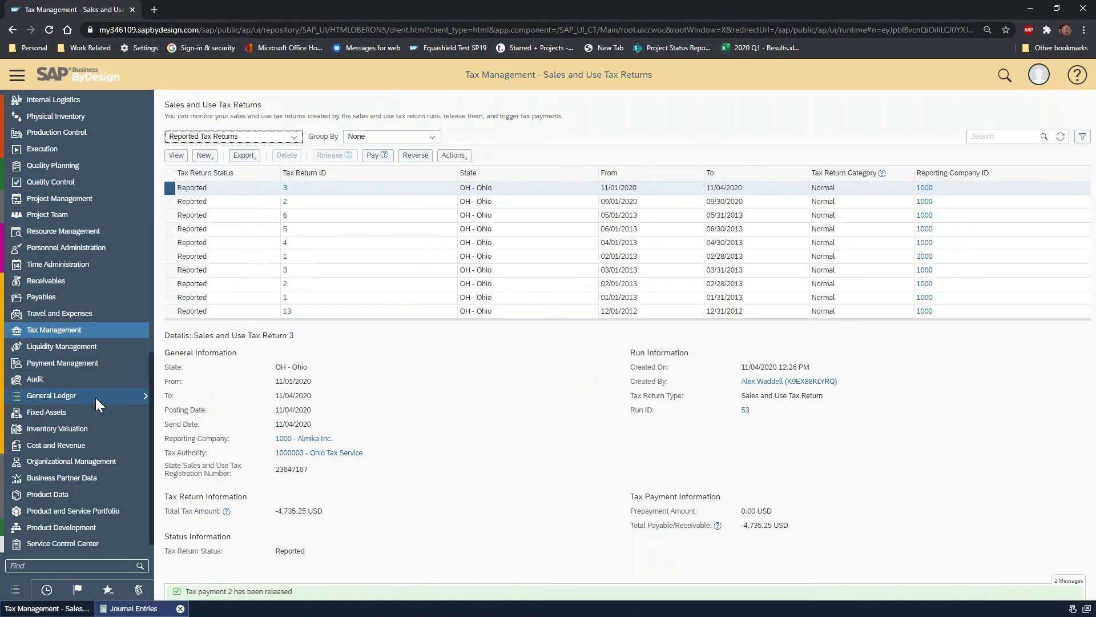
- Open the Journal Entries list filtered to Today's Postings
left_click(95, 397)
left_click(231, 504)
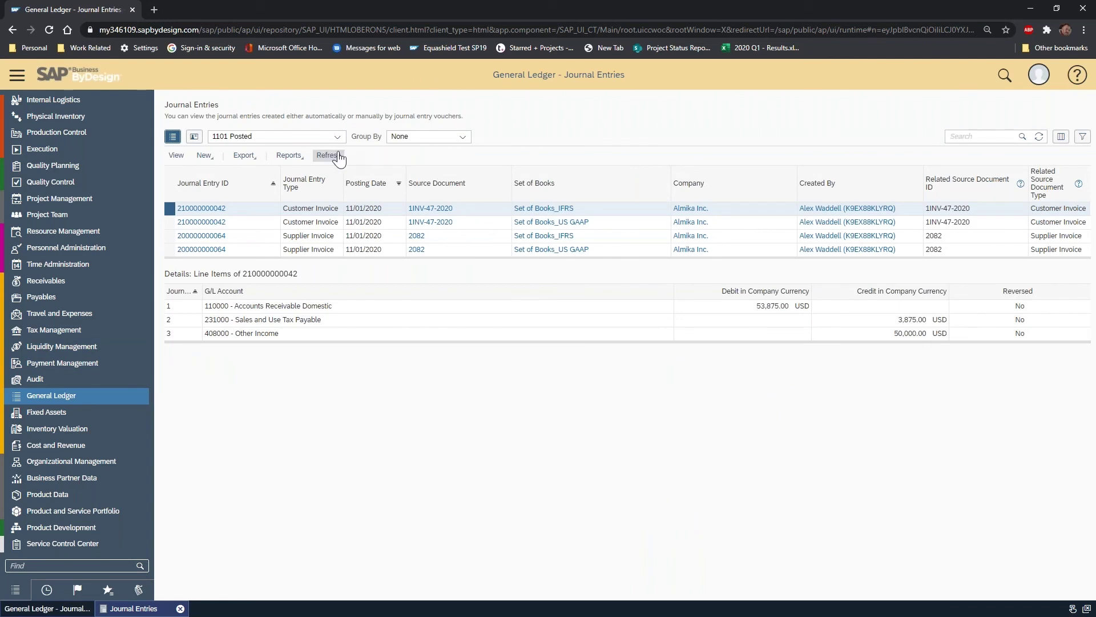
left_click(336, 137)
left_click(317, 151)
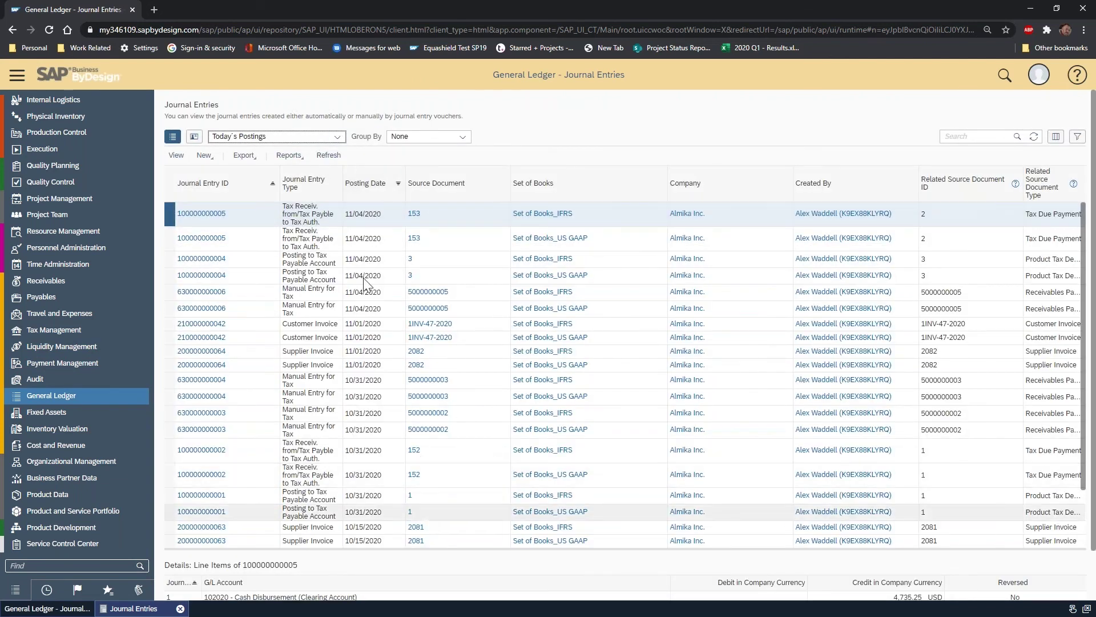
left_click(200, 215)
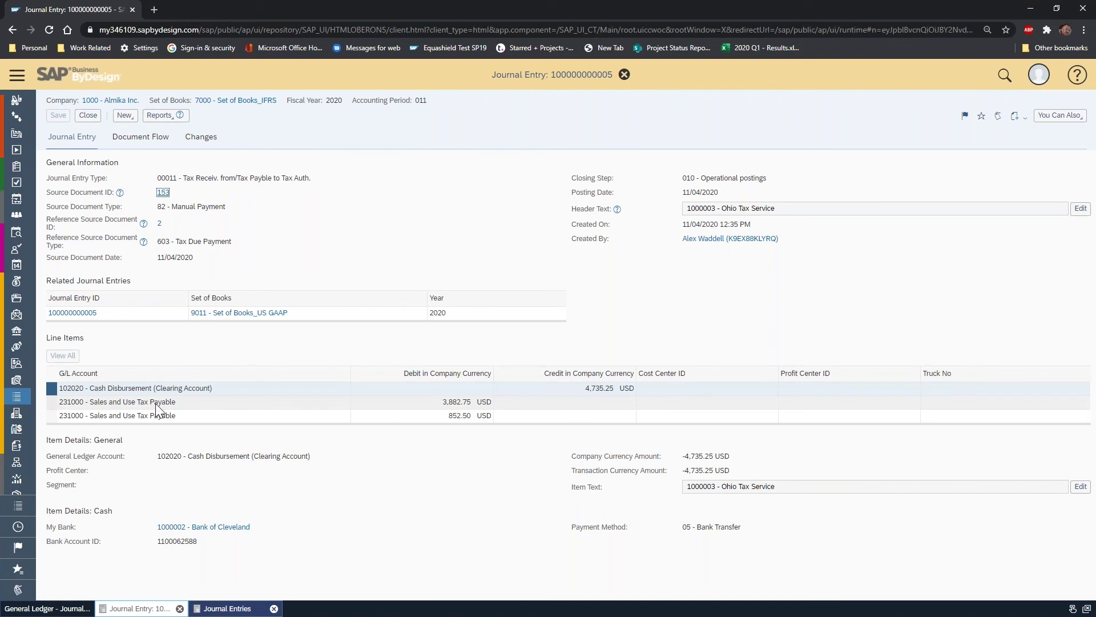
left_click(61, 406)
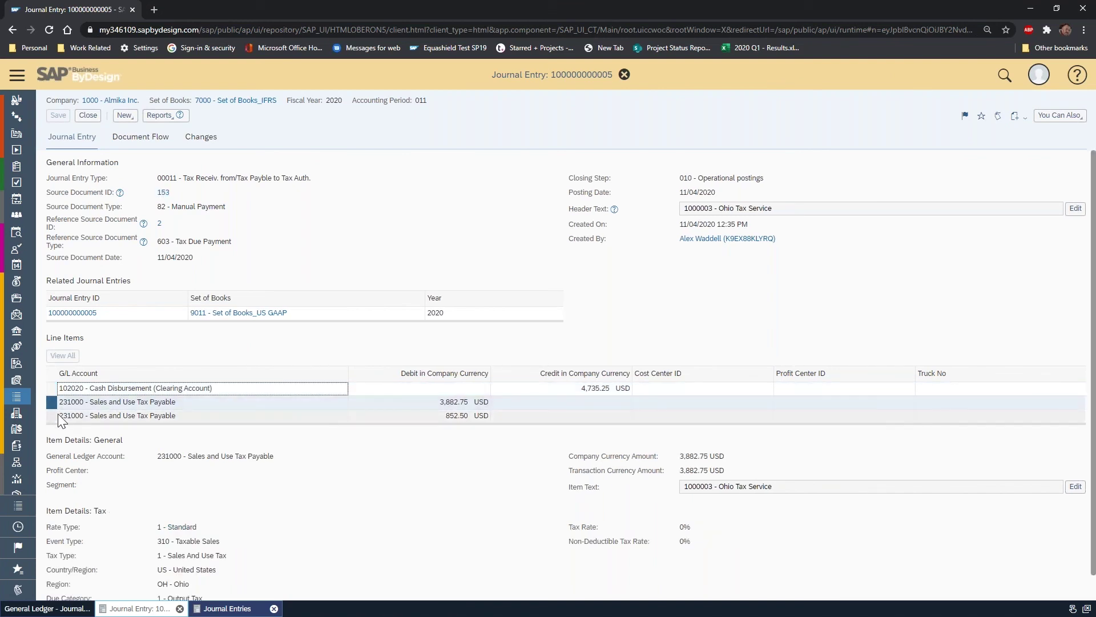
left_click(52, 390)
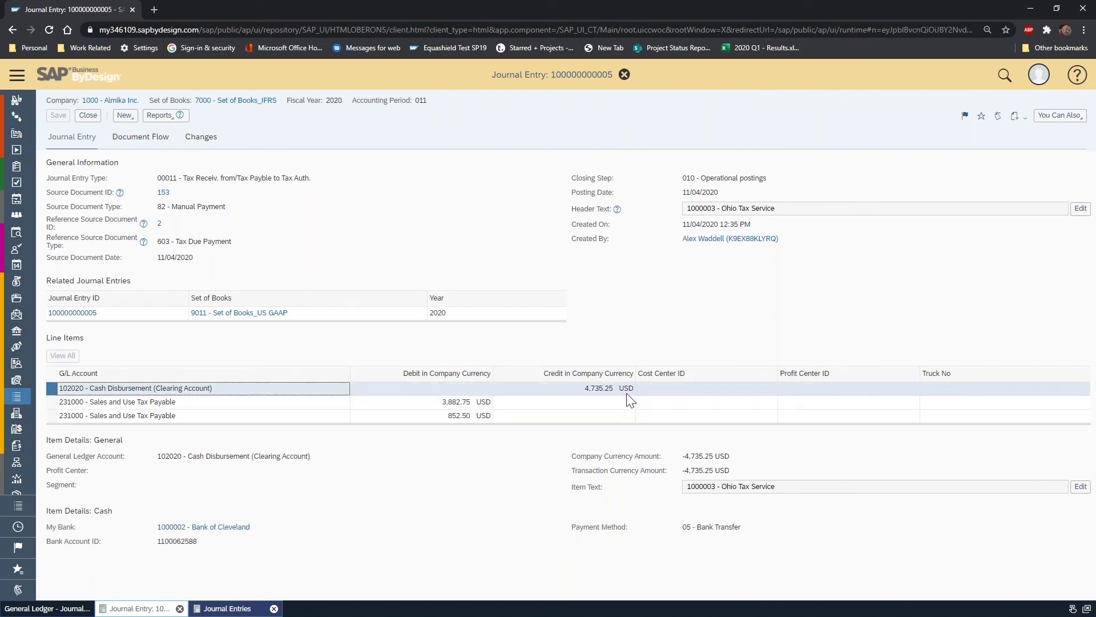
left_click(93, 119)
- Open the Payment Monitor from Payment Management
mouse_move(17, 346)
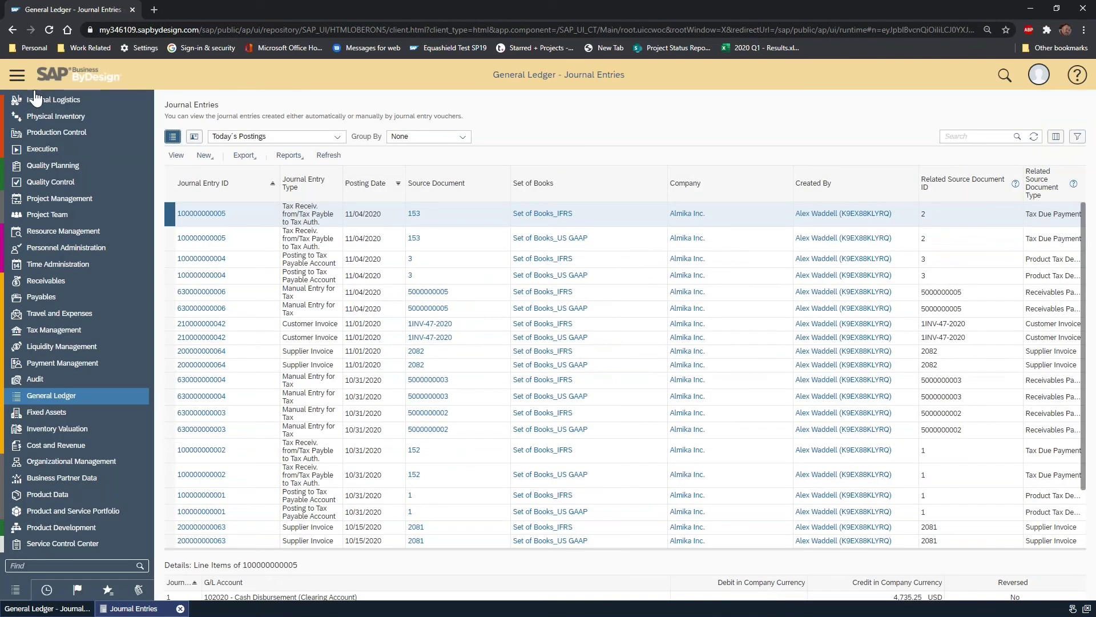
scroll(83, 366, "down", 1)
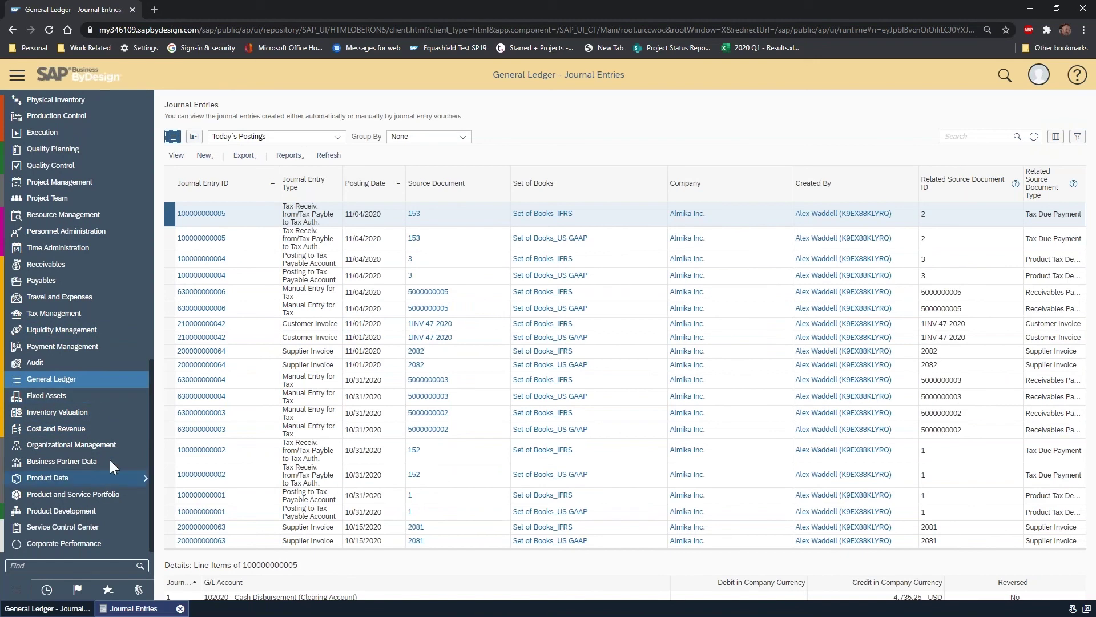
scroll(115, 343, "up", 1)
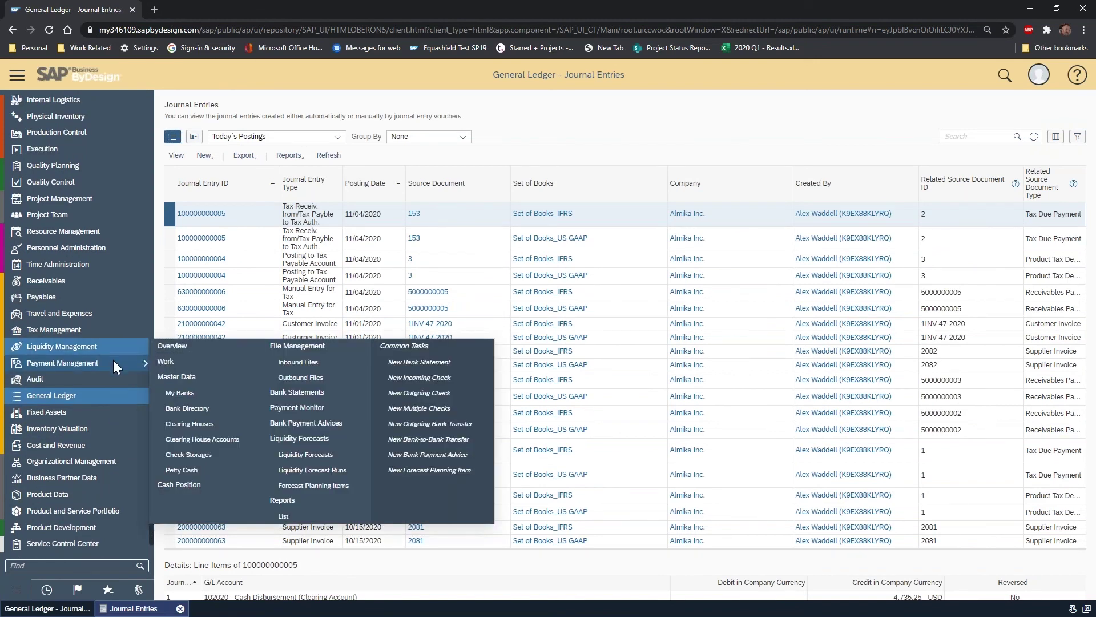
mouse_move(114, 360)
left_click(209, 395)
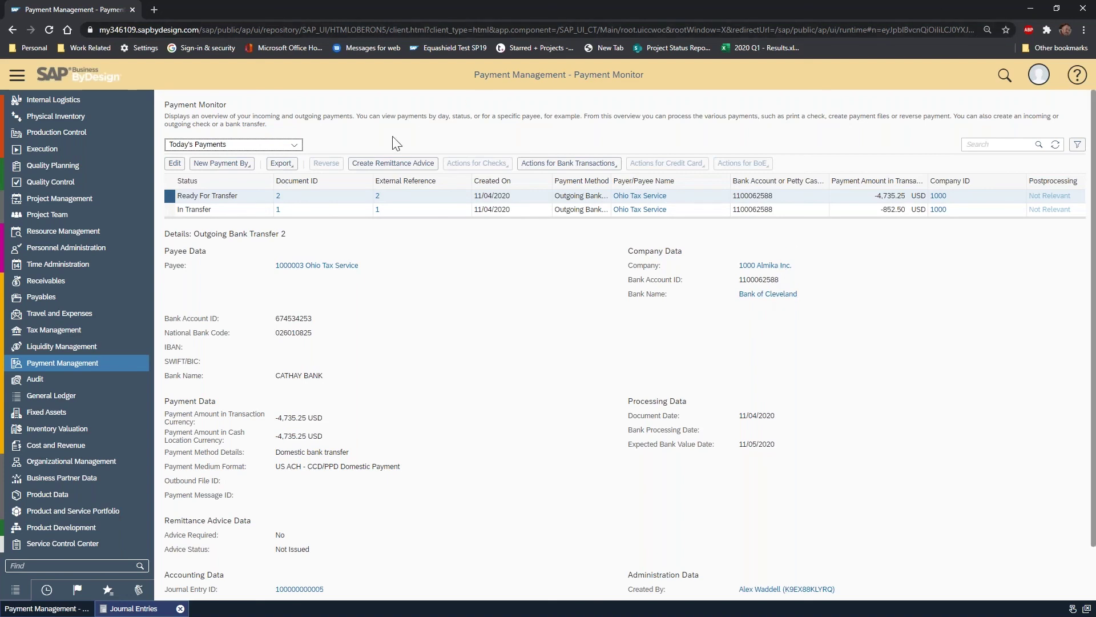
- Set outgoing bank transfer 2 to Ohio Tax Service (-4,735.25 USD) to In Transfer
left_click(617, 168)
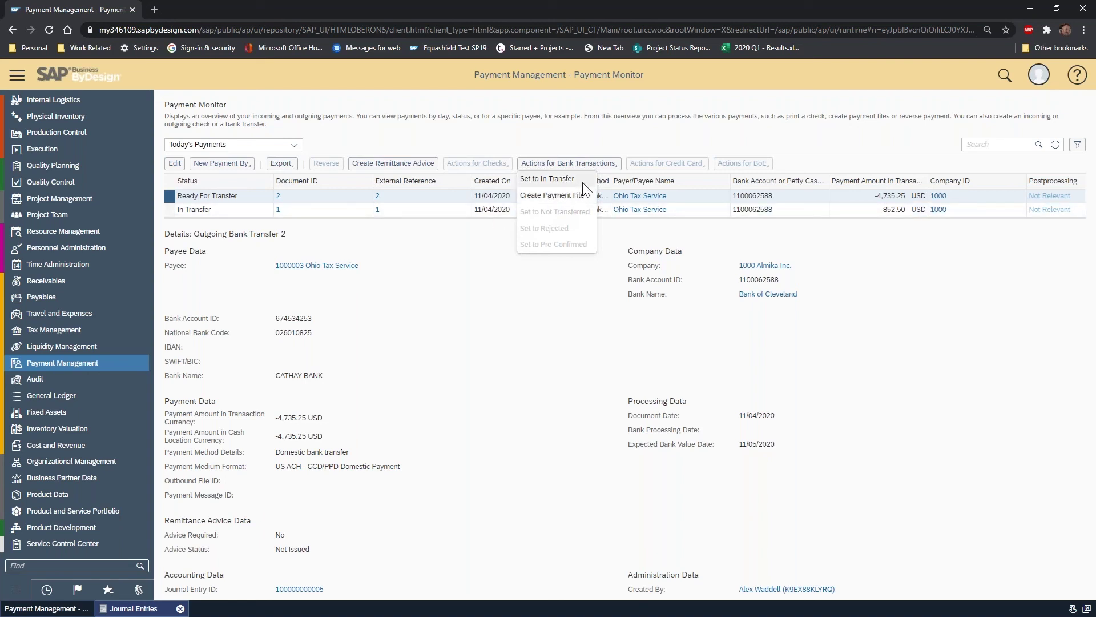
left_click(578, 182)
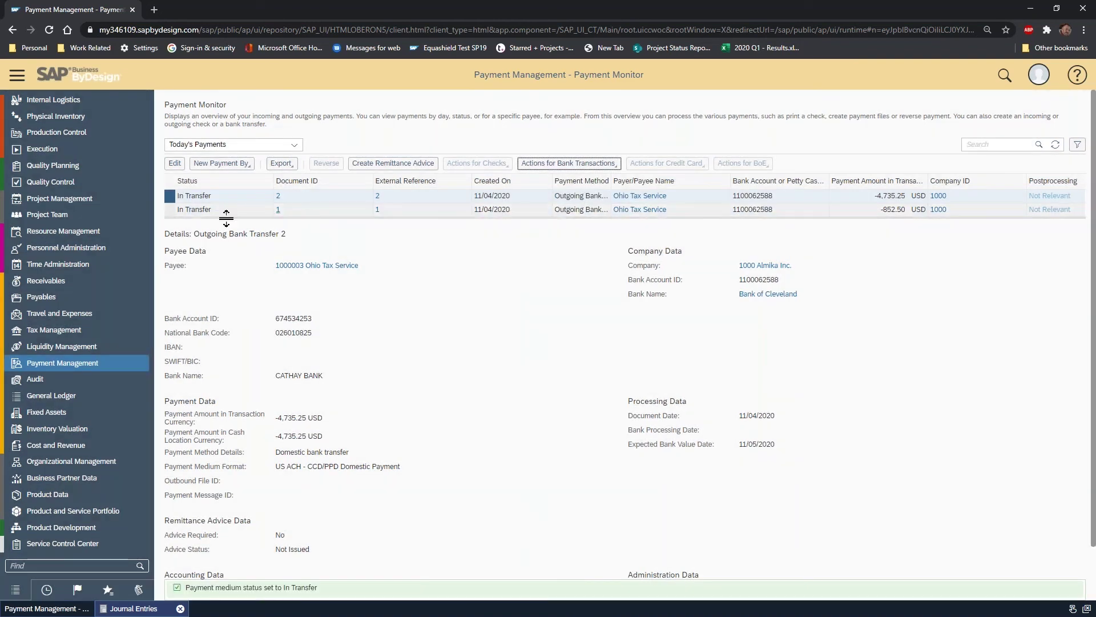
left_click(231, 200)
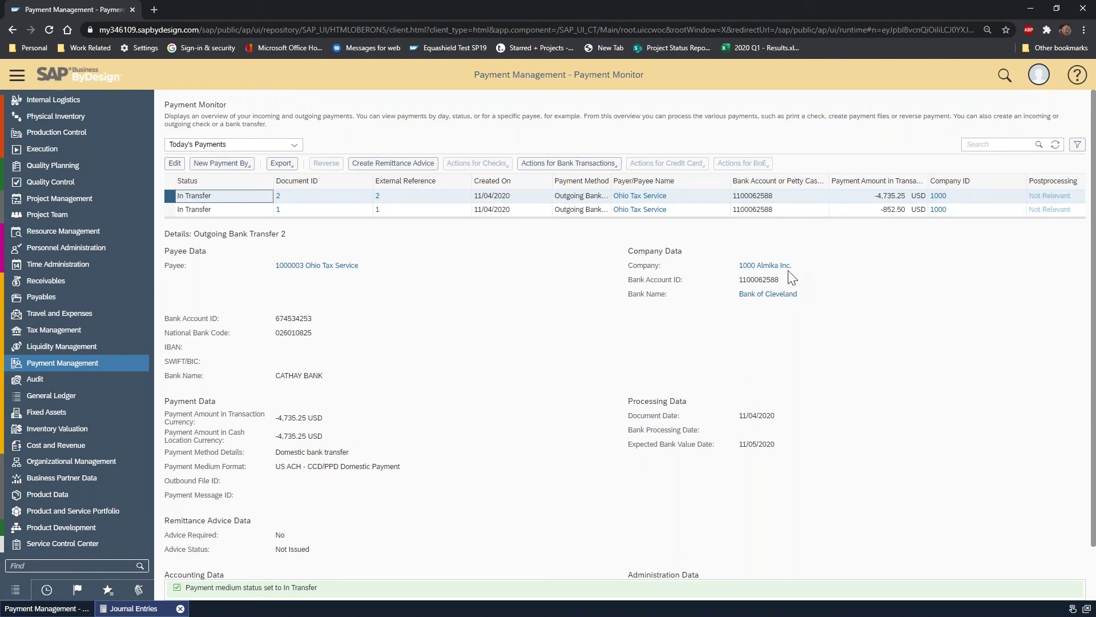
left_click(67, 609)
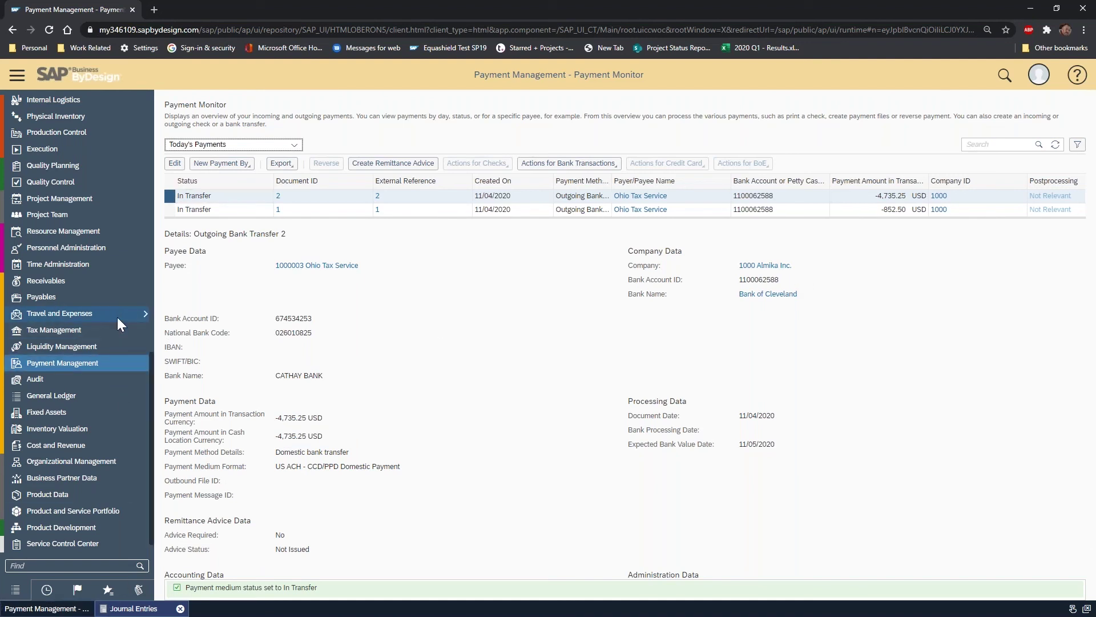
mouse_move(114, 333)
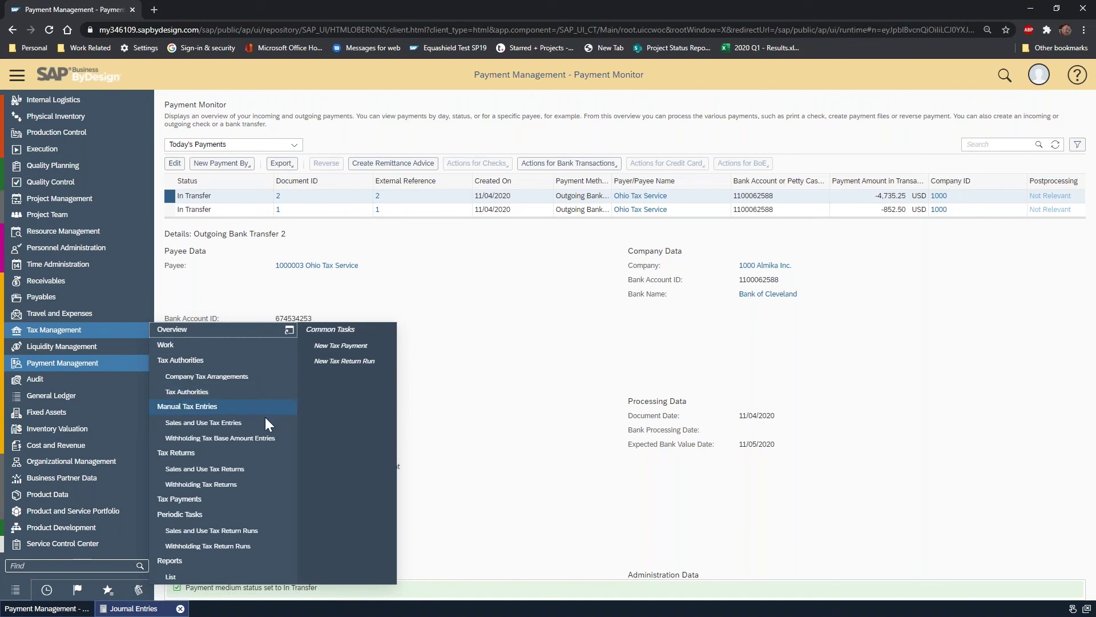